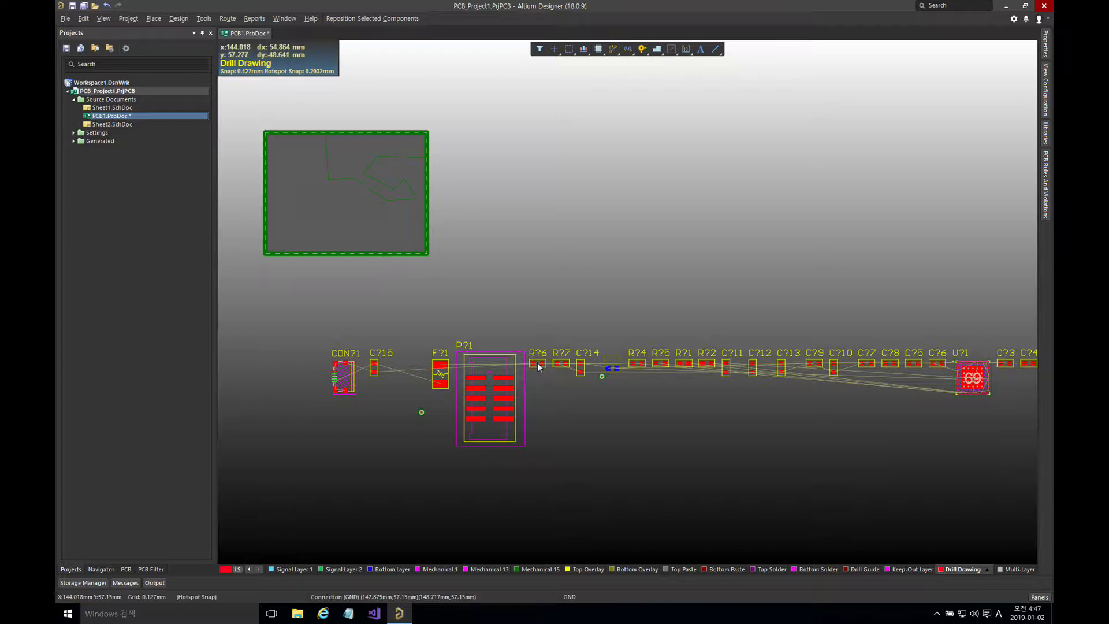
Step: Move resistors R?6 and R?4 from the component row into the board outline
{"action": "left_click_drag", "start_coordinate": [538, 368], "coordinate": [486, 295]}
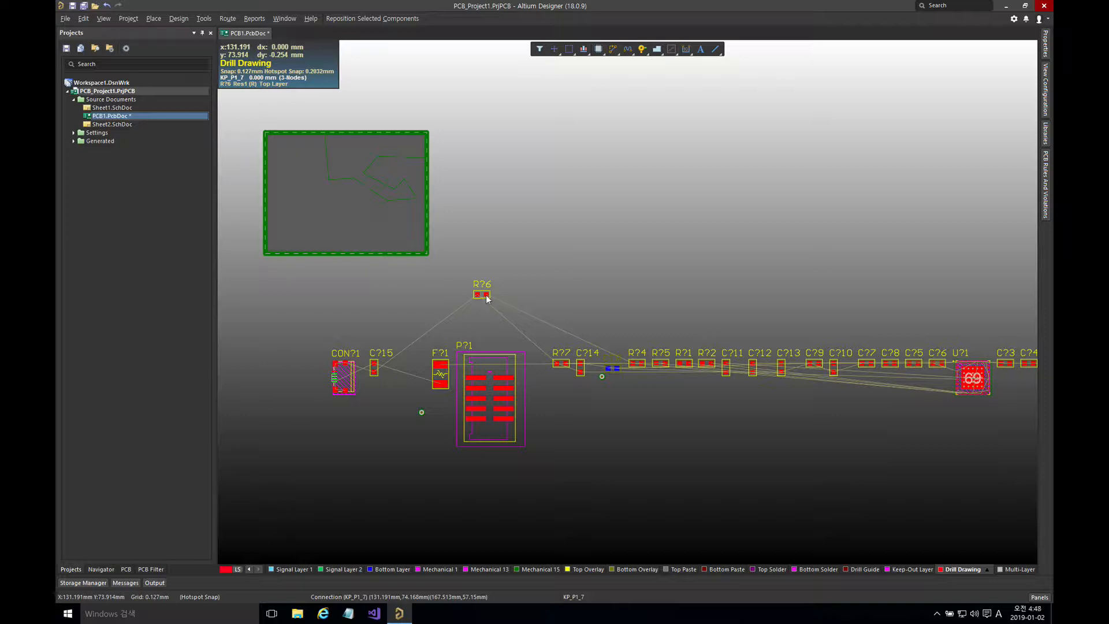
{"action": "left_click_drag", "start_coordinate": [487, 295], "coordinate": [366, 225]}
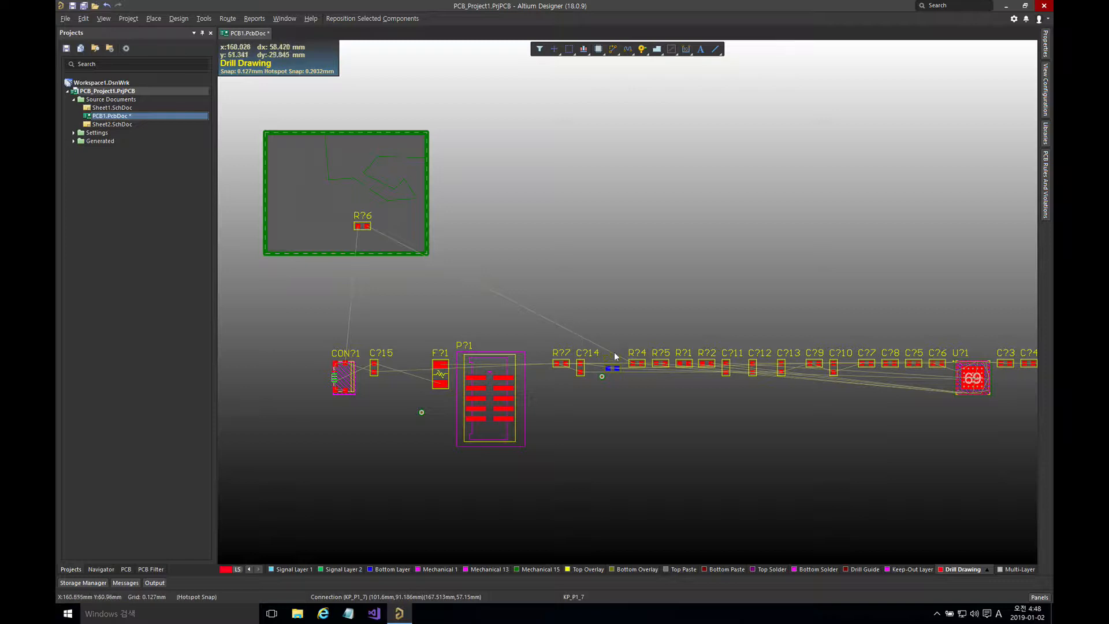
{"action": "left_click", "coordinate": [637, 364]}
{"action": "left_click_drag", "start_coordinate": [638, 364], "coordinate": [317, 214]}
Step: Rotate R?4 in 90-degree increments to 180 degrees and place it on the board left of R?6
{"action": "key", "text": "space"}
{"action": "key", "text": "space"}
{"action": "key", "text": "space"}
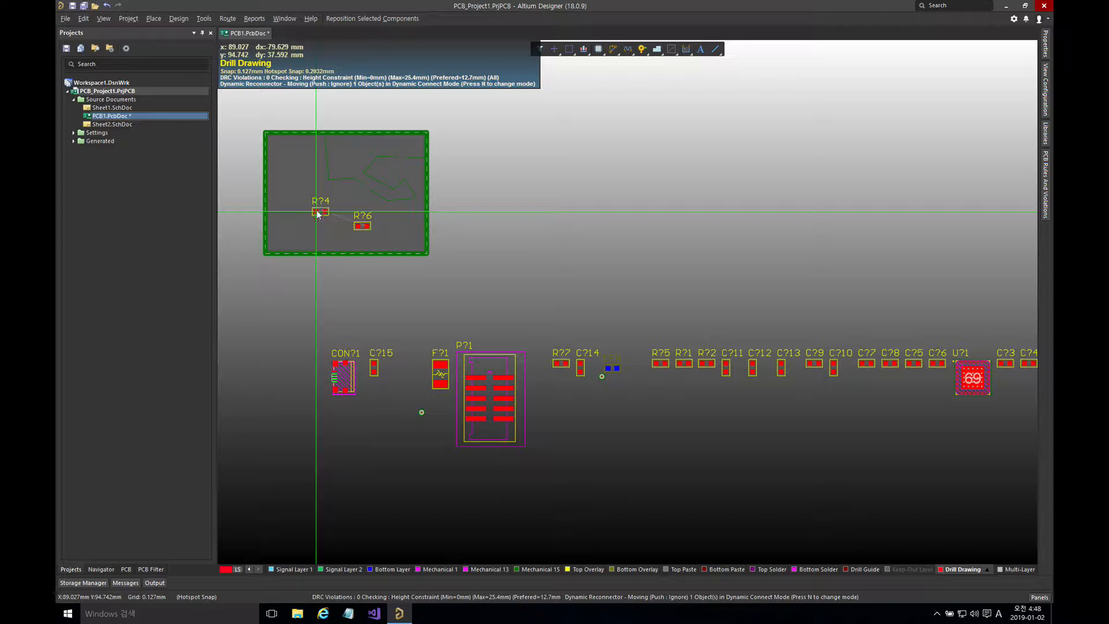
{"action": "key", "text": "space"}
{"action": "key", "text": "space"}
{"action": "key", "text": "space"}
{"action": "left_click_drag", "start_coordinate": [318, 214], "coordinate": [306, 220]}
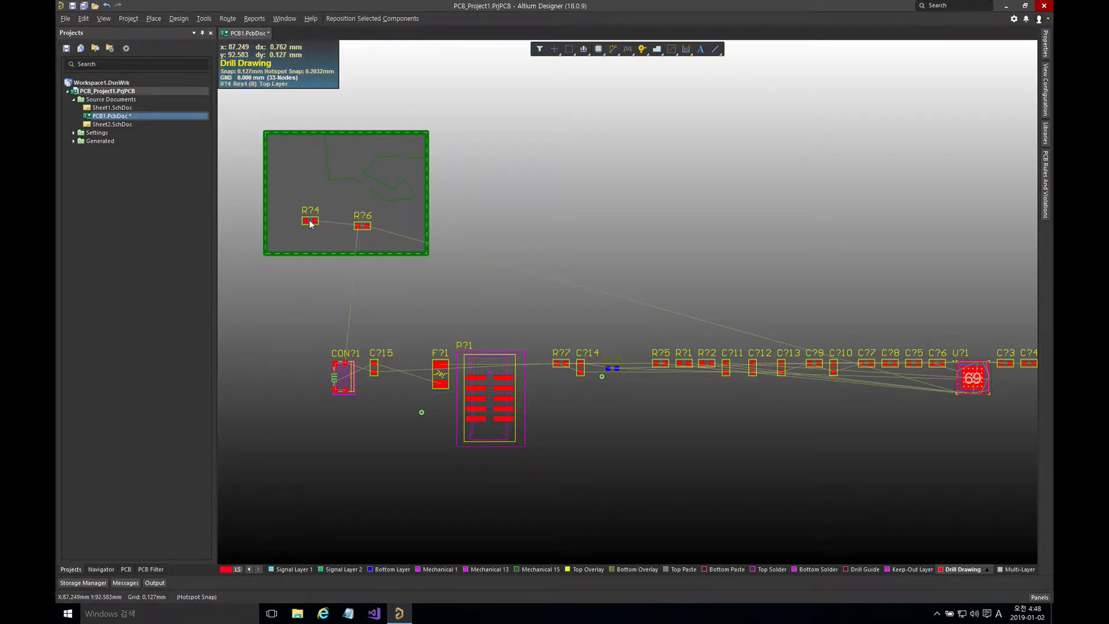
Step: Set the rotation of R?4 to 0 degrees in its component properties
{"action": "double_click", "coordinate": [310, 221]}
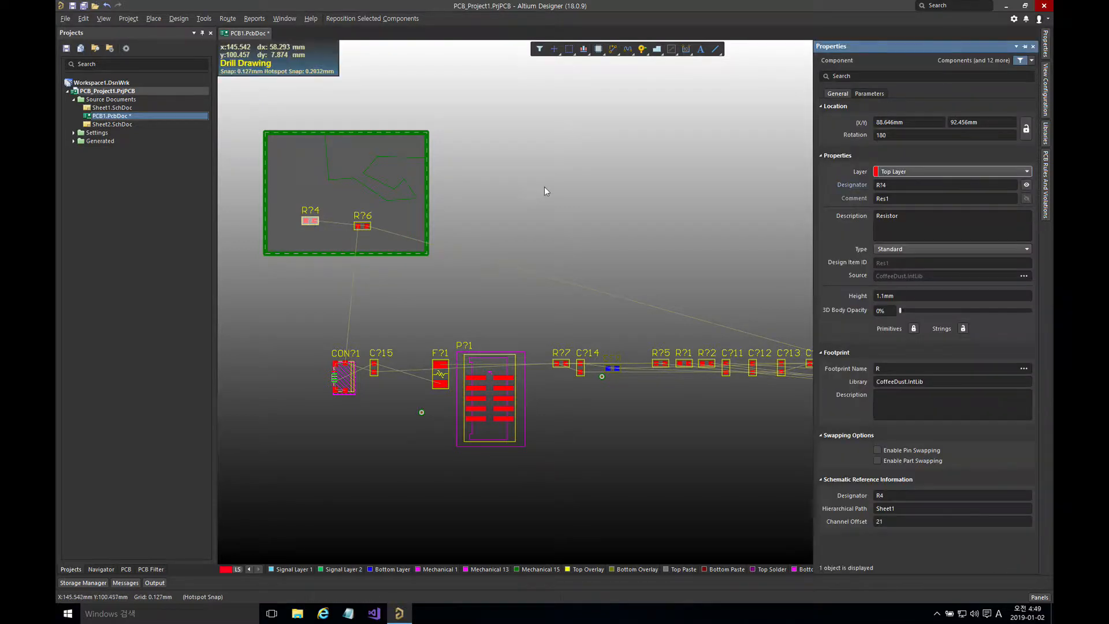
{"action": "double_click", "coordinate": [907, 134]}
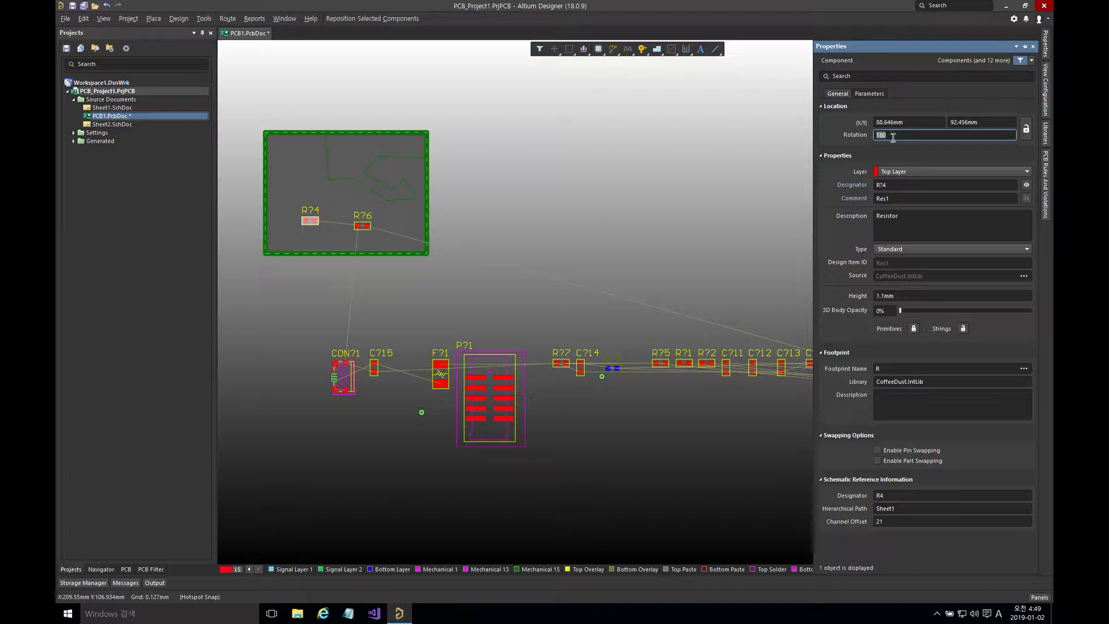
{"action": "type", "text": "0"}
{"action": "key", "text": "Return"}
Step: Try several rotation values on R?4, including 45 and 40.123 degrees, and return it to 0
{"action": "type", "text": "9"}
{"action": "key", "text": "Return"}
{"action": "type", "text": "45"}
{"action": "key", "text": "Return"}
{"action": "type", "text": "0"}
{"action": "key", "text": "Return"}
{"action": "type", "text": "40.123"}
{"action": "key", "text": "Return"}
{"action": "type", "text": "0"}
{"action": "key", "text": "Return"}
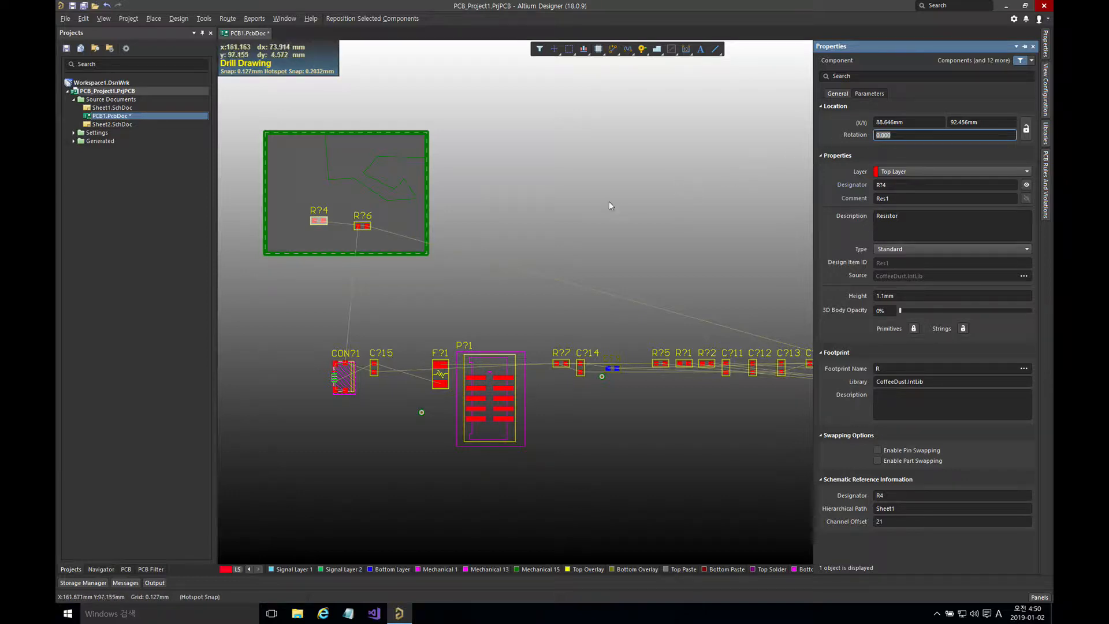
Step: Clear the selection and set the PCB Editor's rotation step preference to 45 degrees
{"action": "right_click_drag", "start_coordinate": [540, 203], "coordinate": [616, 176]}
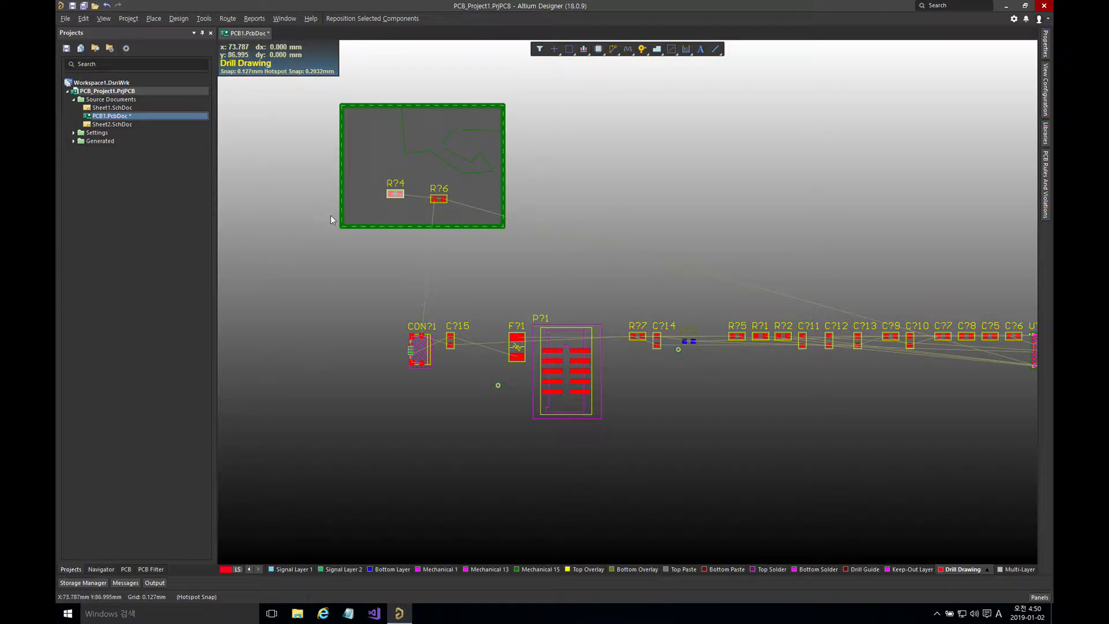
{"action": "left_click", "coordinate": [331, 217]}
{"action": "right_click", "coordinate": [330, 208]}
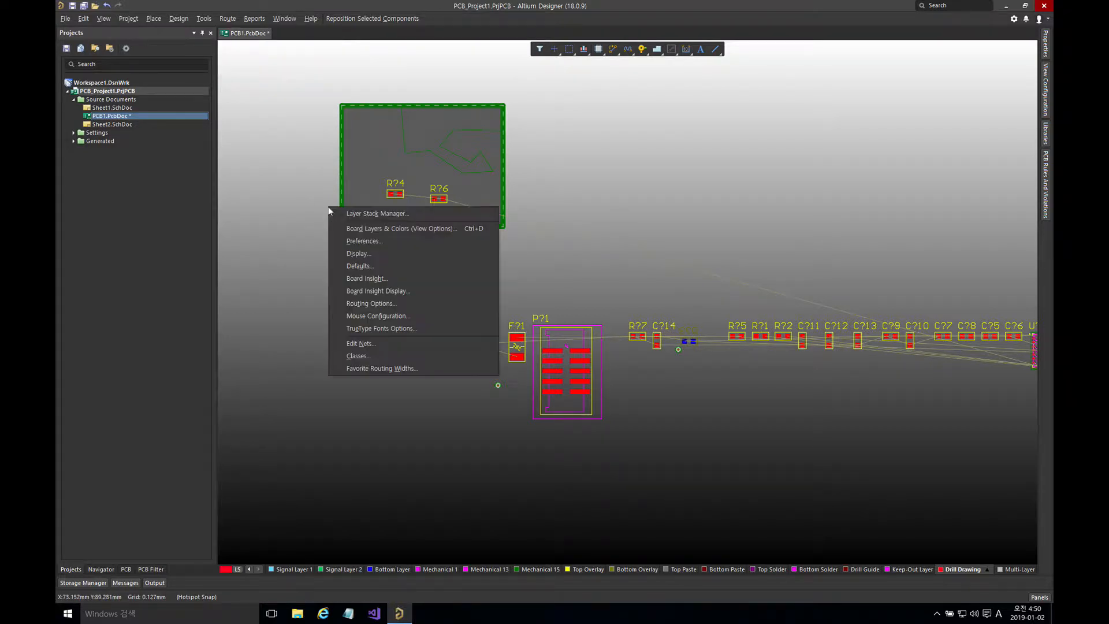
{"action": "key", "text": "Escape"}
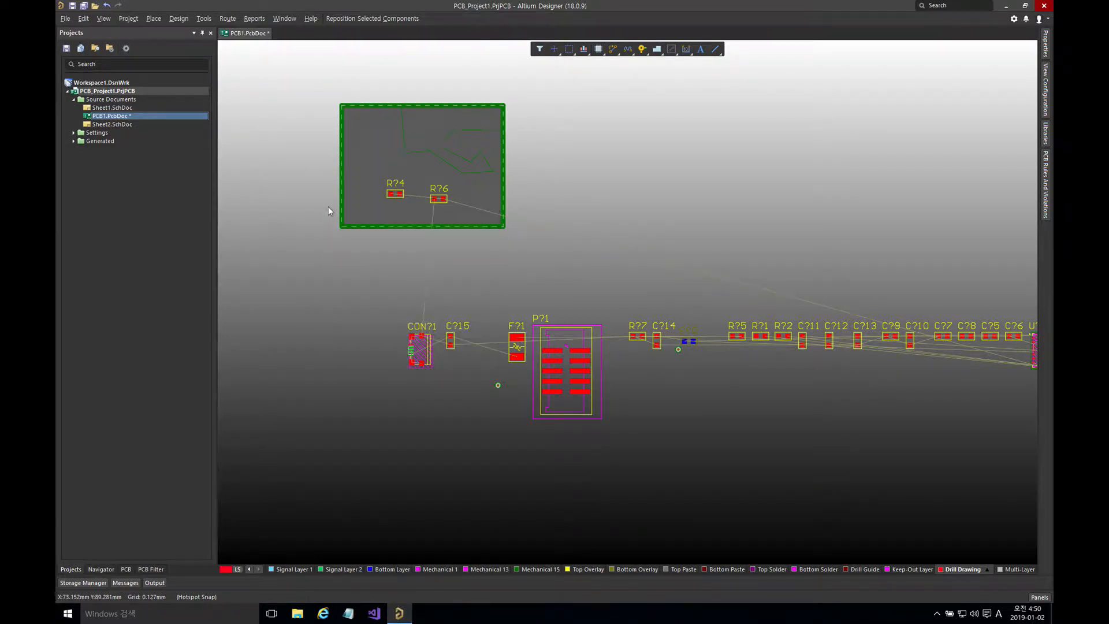
{"action": "key", "text": "t"}
{"action": "key", "text": "p"}
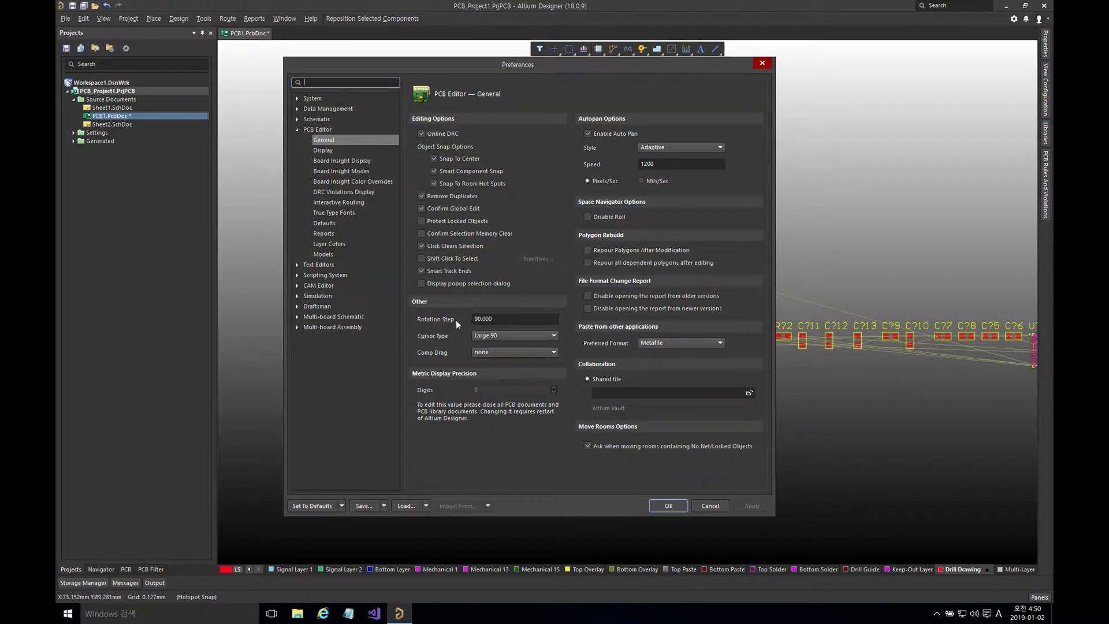
{"action": "double_click", "coordinate": [498, 320]}
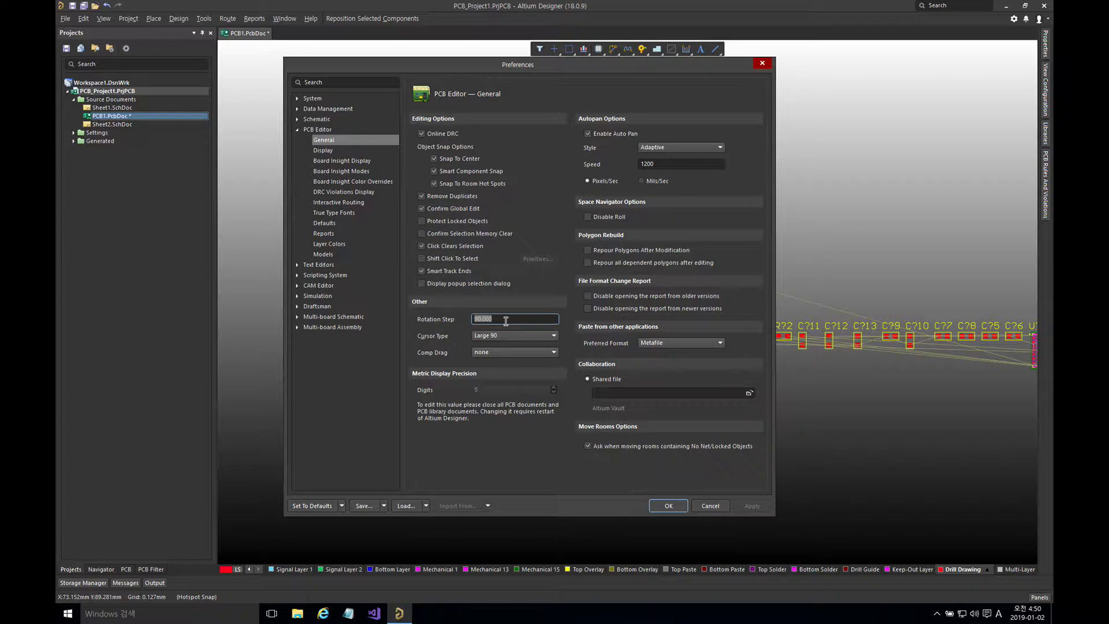
{"action": "type", "text": "45"}
{"action": "key", "text": "Return"}
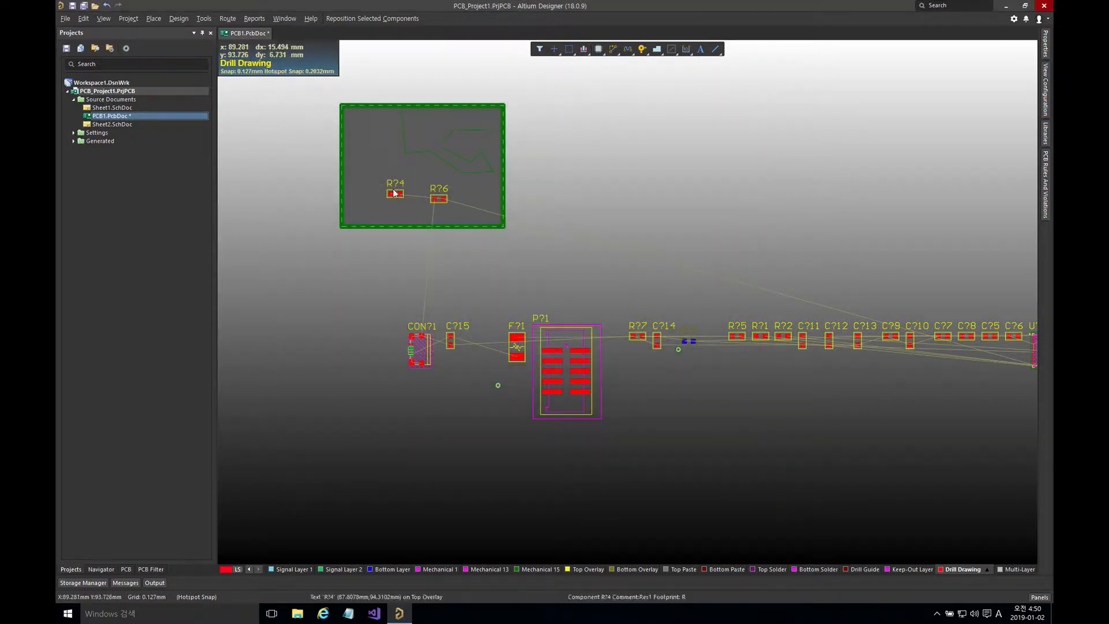
Step: Rotate R?4 repeatedly in 45-degree increments and set it down horizontally at nearly the same spot
{"action": "left_click_drag", "start_coordinate": [397, 196], "coordinate": [392, 195]}
{"action": "key", "text": "space"}
{"action": "key", "text": "space"}
{"action": "key", "text": "space"}
{"action": "key", "text": "space"}
{"action": "key", "text": "space"}
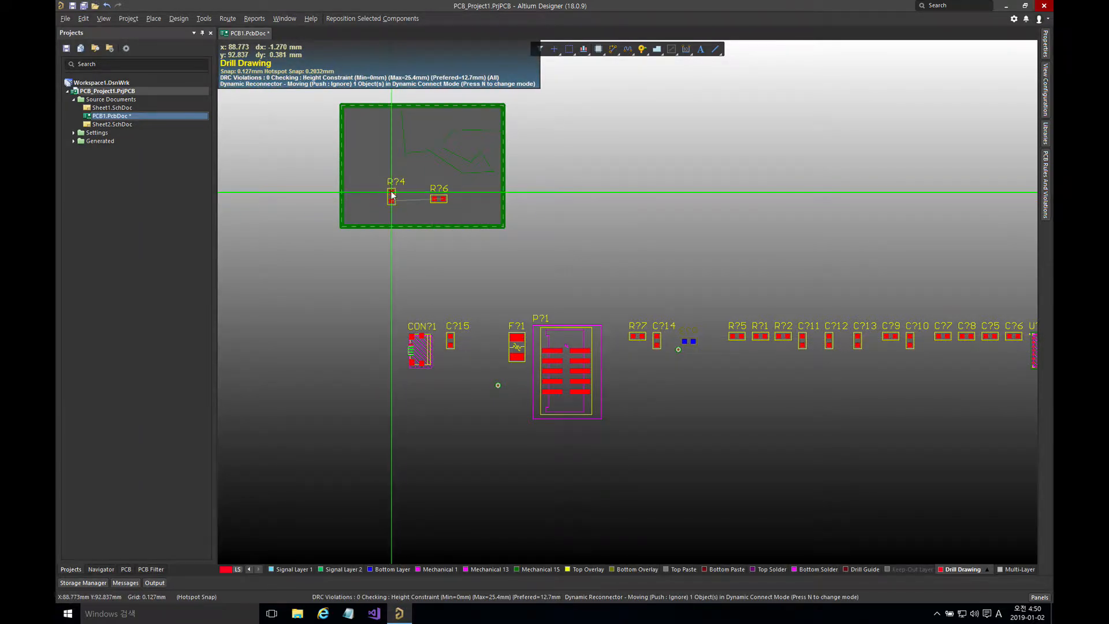
{"action": "key", "text": "space"}
{"action": "key", "text": "space"}
{"action": "key", "text": "space"}
{"action": "key", "text": "space"}
{"action": "key", "text": "space"}
{"action": "key", "text": "space"}
{"action": "key", "text": "space"}
{"action": "left_click_drag", "start_coordinate": [392, 194], "coordinate": [392, 195]}
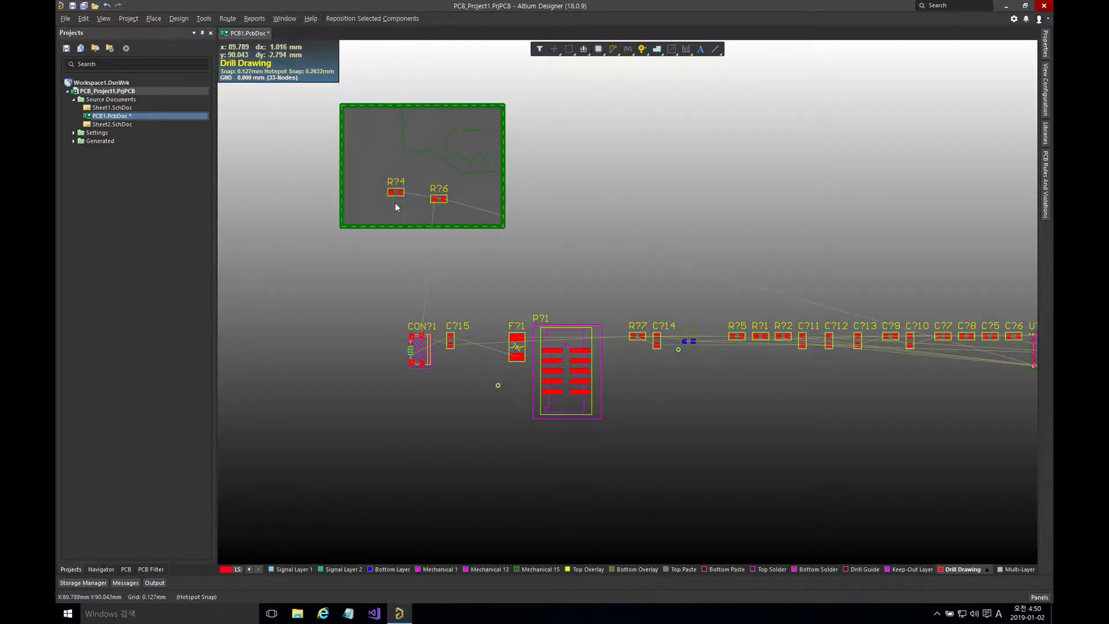
Step: Set the PCB Editor's rotation step preference to 10 degrees
{"action": "key", "text": "o"}
{"action": "key", "text": "p"}
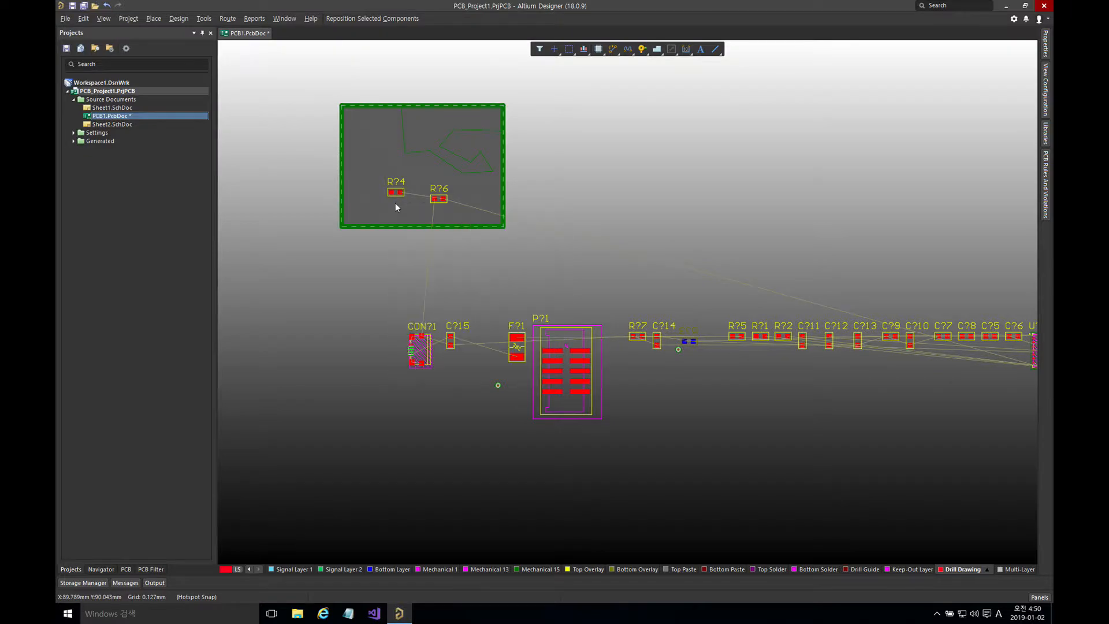
{"action": "double_click", "coordinate": [518, 324]}
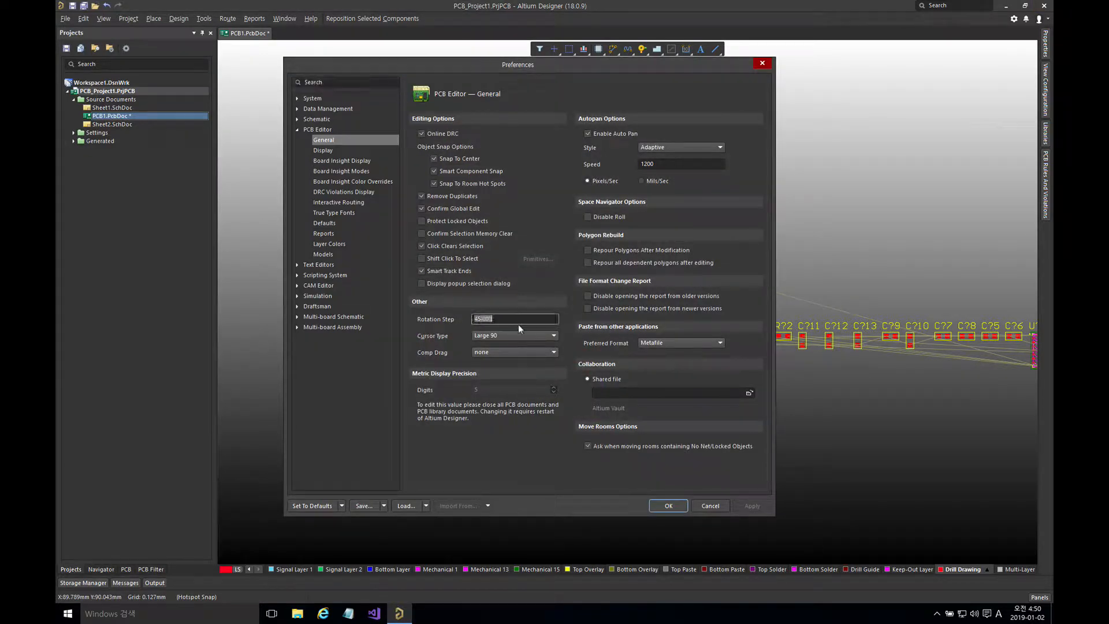
{"action": "type", "text": "10"}
{"action": "key", "text": "Return"}
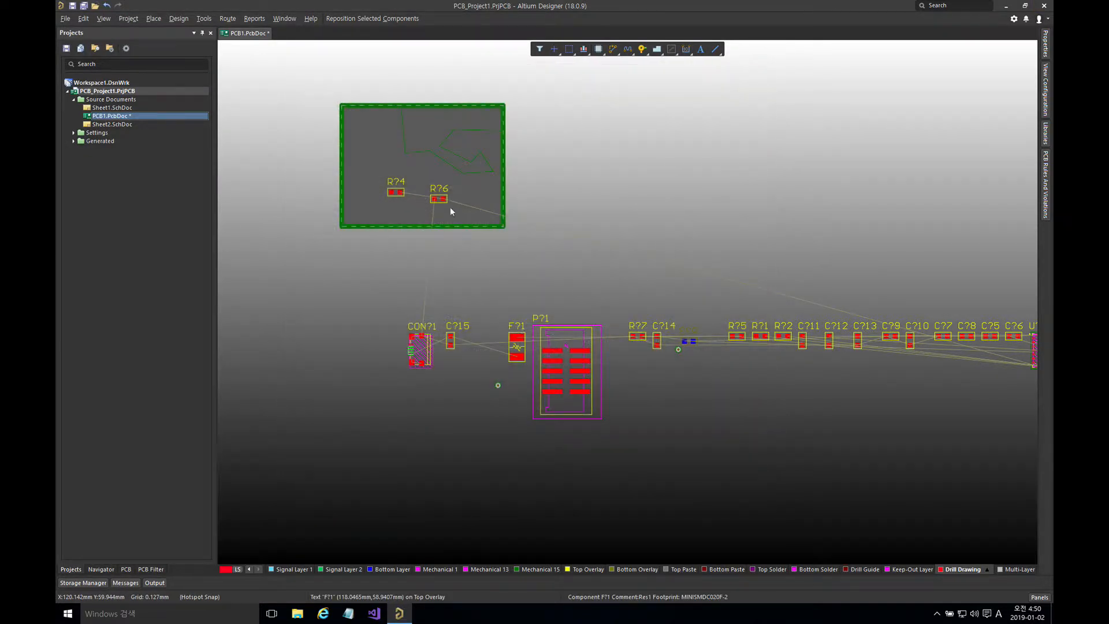
Step: Rotate R?4 in 10-degree increments to a vertical orientation and place it left of R?6
{"action": "left_click_drag", "start_coordinate": [399, 194], "coordinate": [395, 186]}
{"action": "key", "text": "space"}
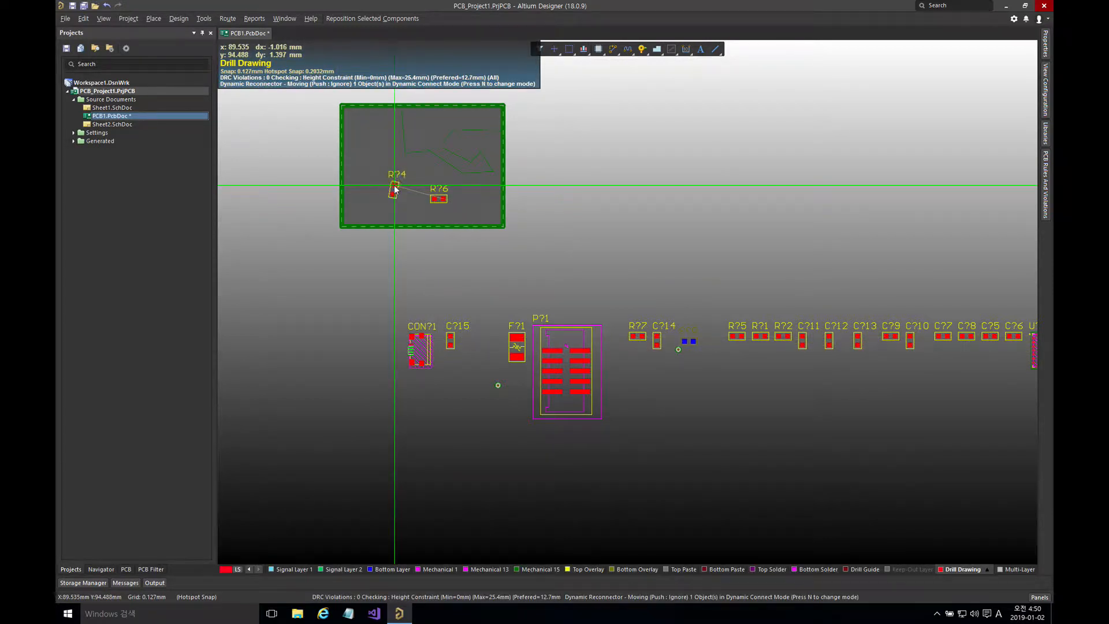
{"action": "left_click", "coordinate": [395, 190]}
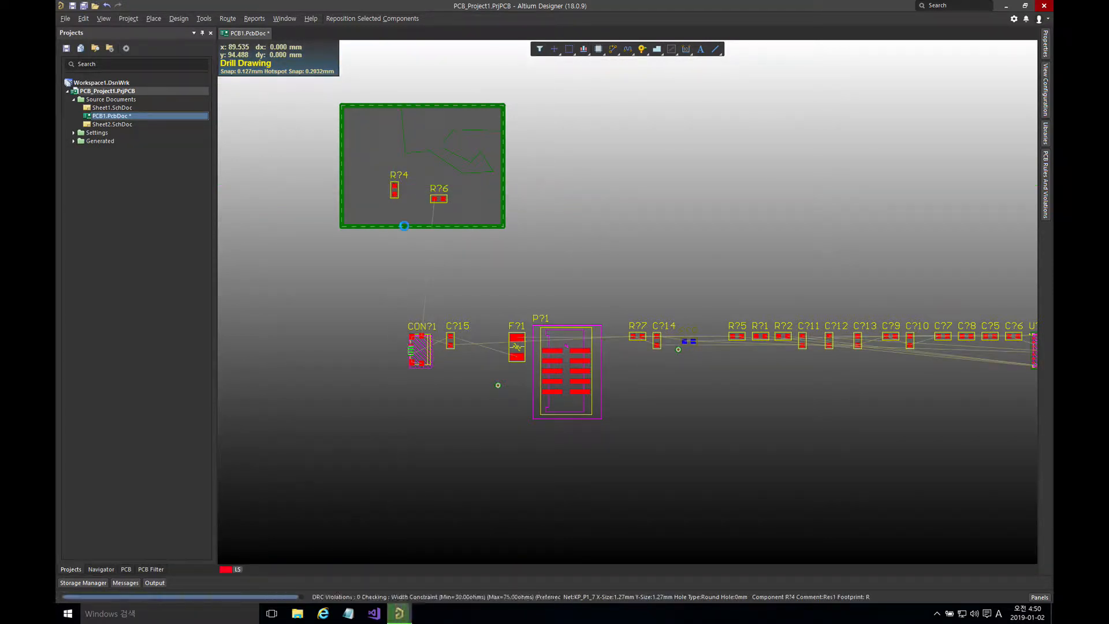
Step: Set the PCB Editor's rotation step preference to 90 degrees
{"action": "key", "text": "t"}
{"action": "key", "text": "p"}
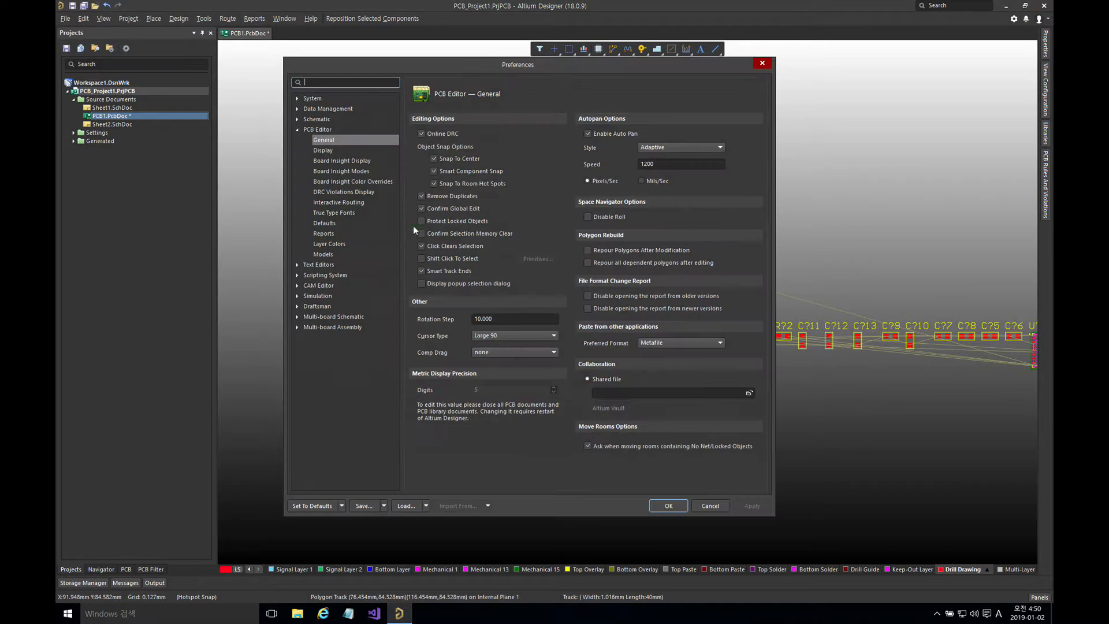
{"action": "double_click", "coordinate": [504, 320]}
{"action": "type", "text": "90"}
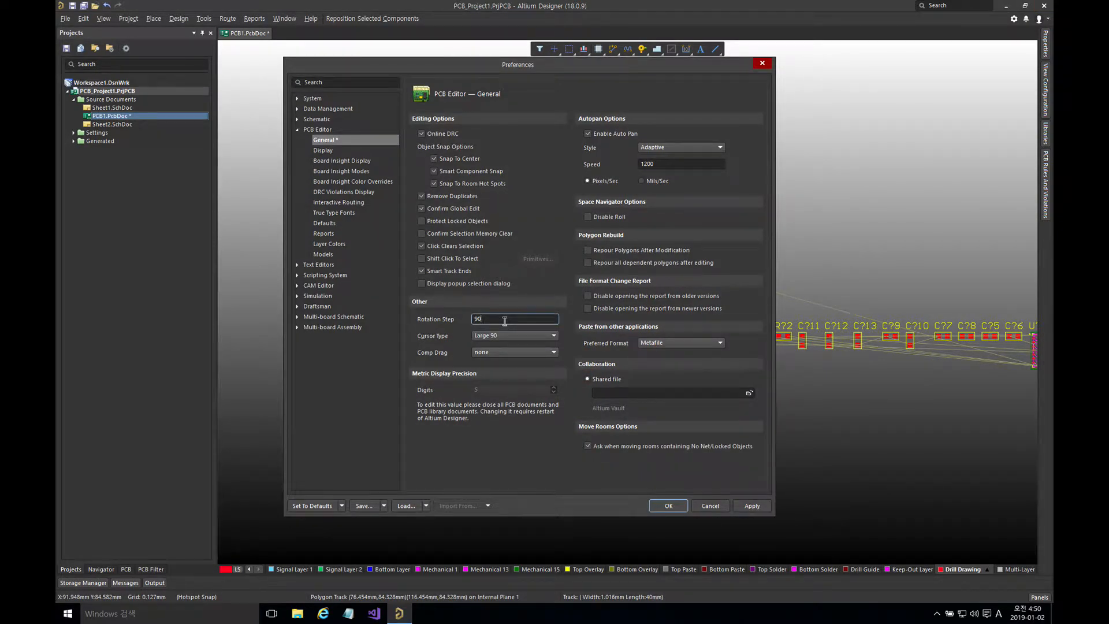
{"action": "key", "text": "Return"}
Step: Flip R?4 to the bottom layer and back to the top layer, then set it down
{"action": "left_click_drag", "start_coordinate": [394, 187], "coordinate": [397, 193]}
{"action": "key", "text": "l"}
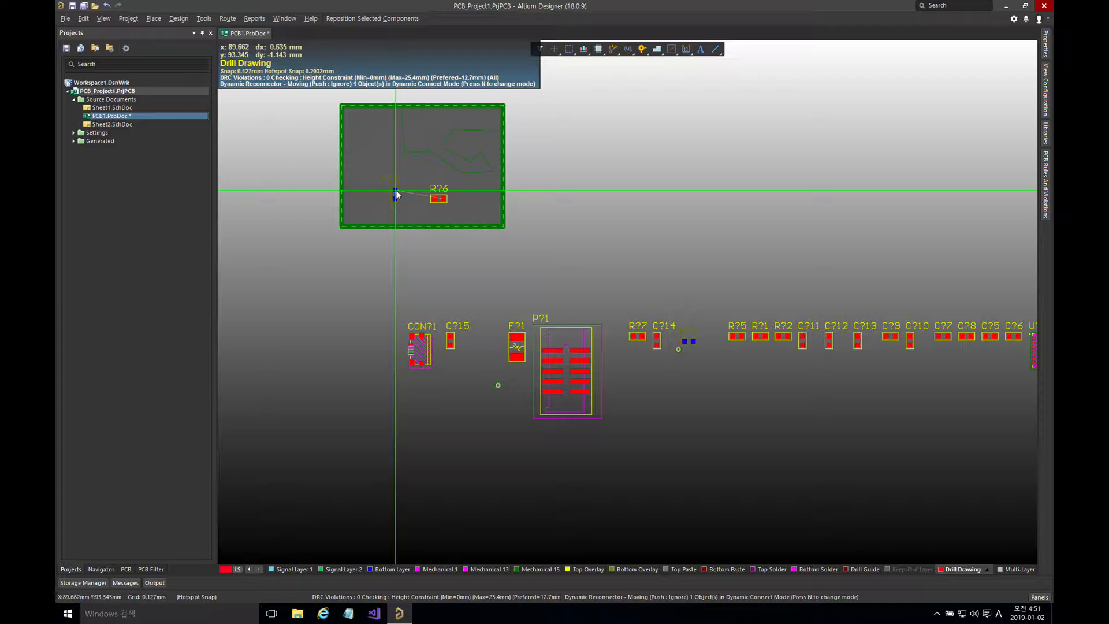
{"action": "key", "text": "l"}
{"action": "left_click_drag", "start_coordinate": [397, 194], "coordinate": [398, 194]}
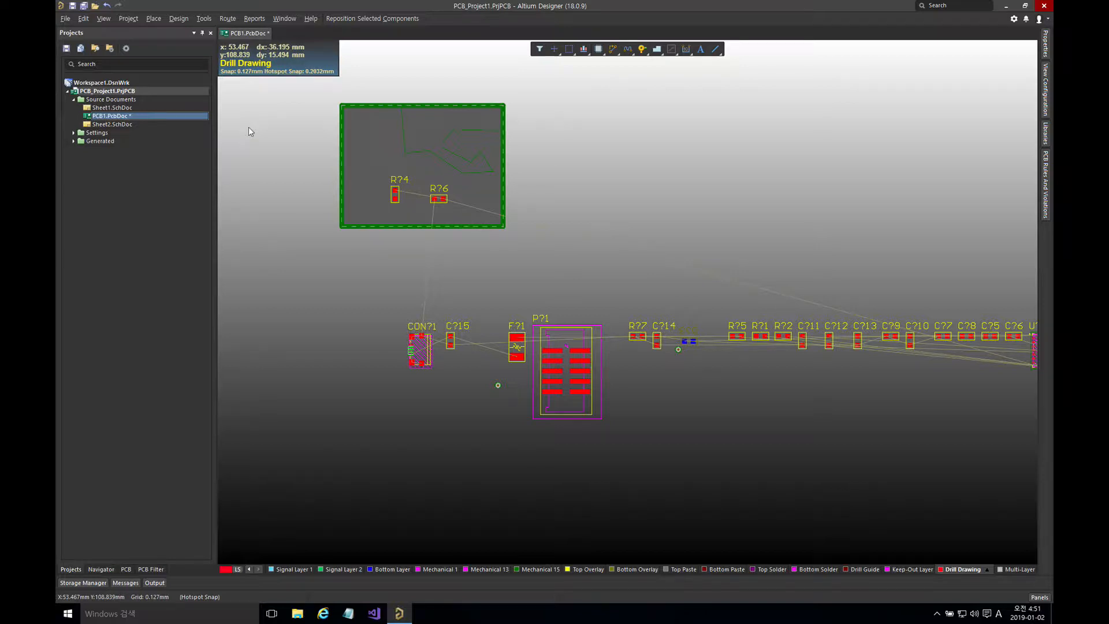
Step: In Sheet1.SchDoc, move connector CON1 to the empty area below and right of U1, mirroring it twice horizontally and twice vertically
{"action": "double_click", "coordinate": [151, 108]}
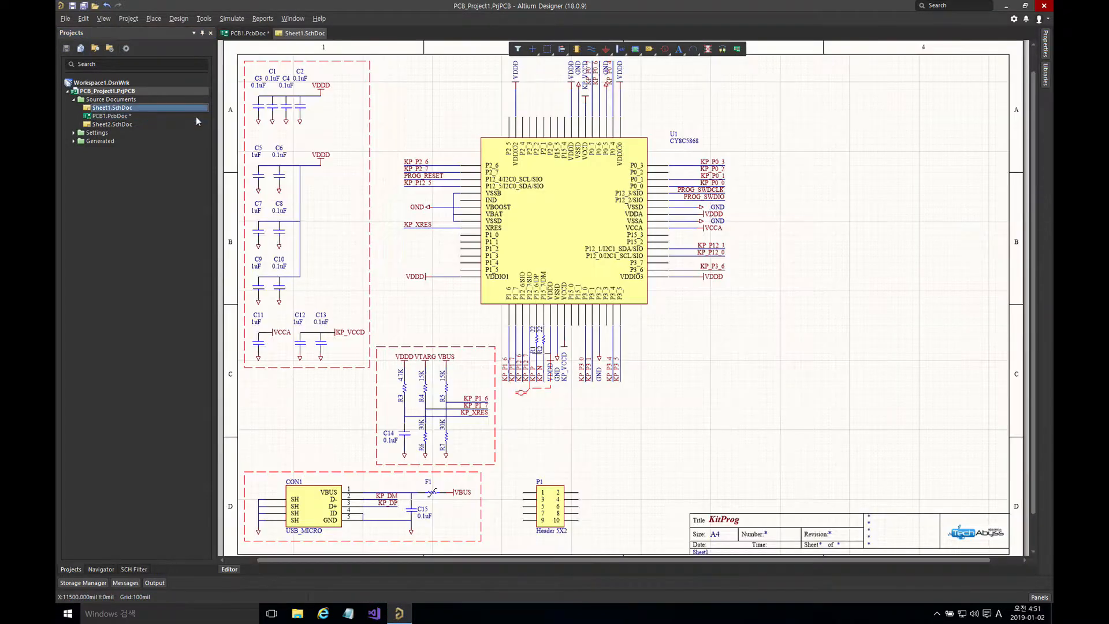
{"action": "right_click_drag", "start_coordinate": [522, 424], "coordinate": [540, 381]}
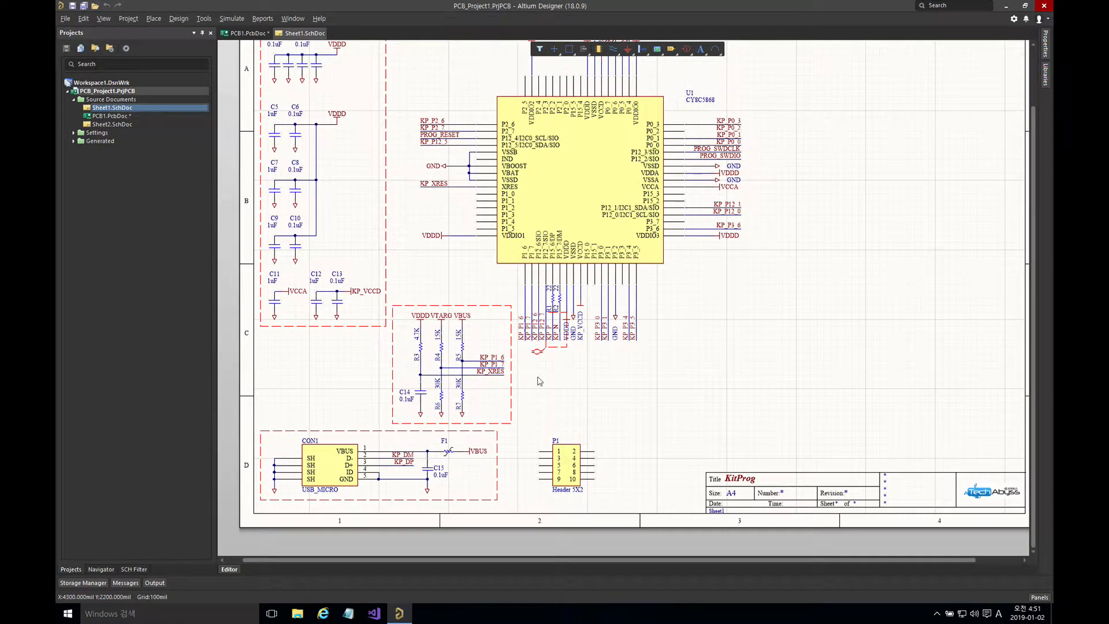
{"action": "left_click", "coordinate": [325, 466]}
{"action": "left_click_drag", "start_coordinate": [330, 460], "coordinate": [798, 310]}
{"action": "key", "text": "x"}
{"action": "key", "text": "x"}
{"action": "key", "text": "y"}
{"action": "key", "text": "y"}
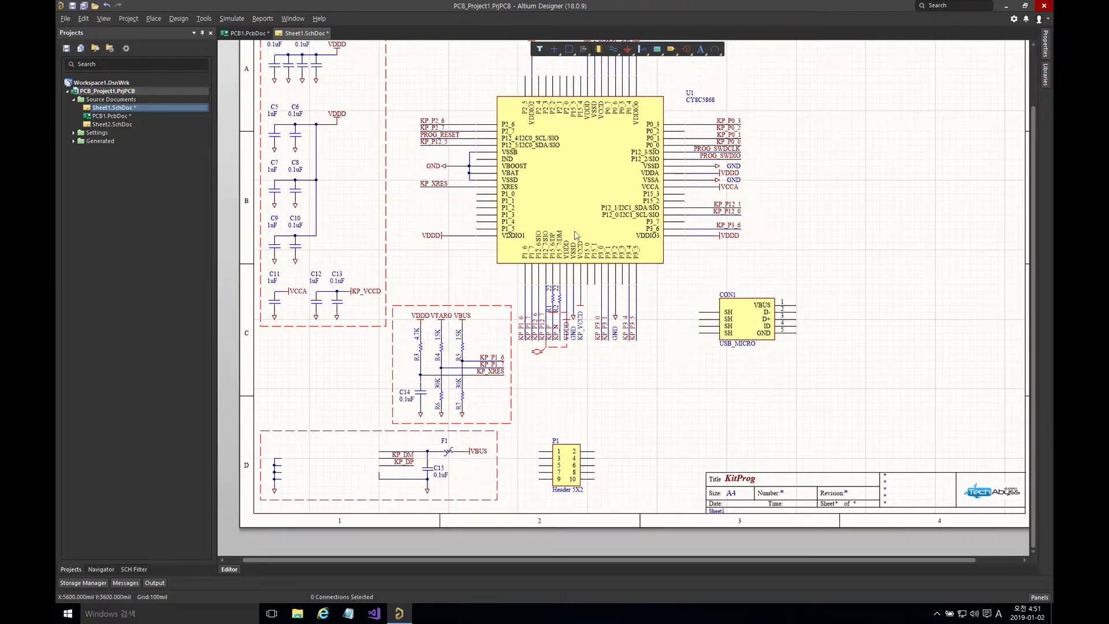
Step: In PCB1.PcbDoc, pick up connector CON?1 and mirror it horizontally on the same side of the board
{"action": "left_click", "coordinate": [247, 33]}
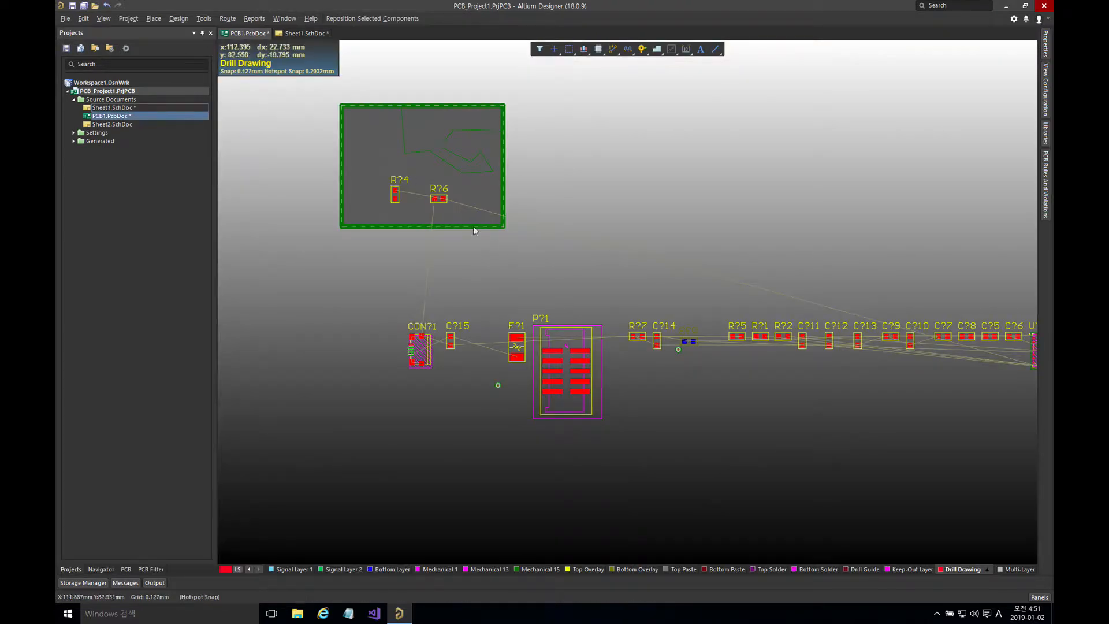
{"action": "left_click", "coordinate": [423, 351]}
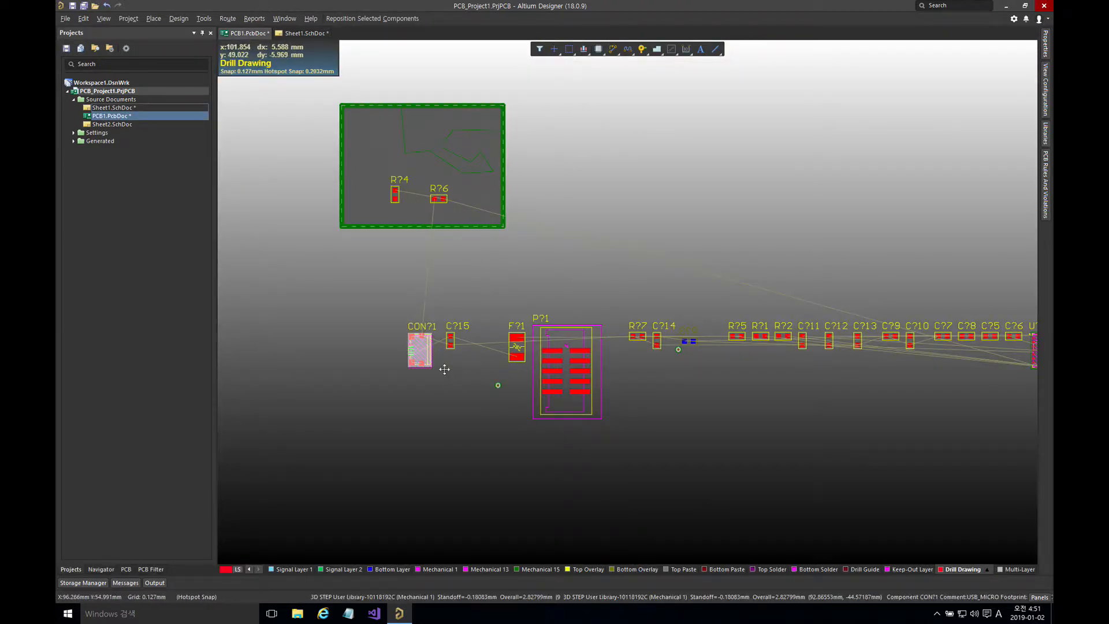
{"action": "key", "text": "x"}
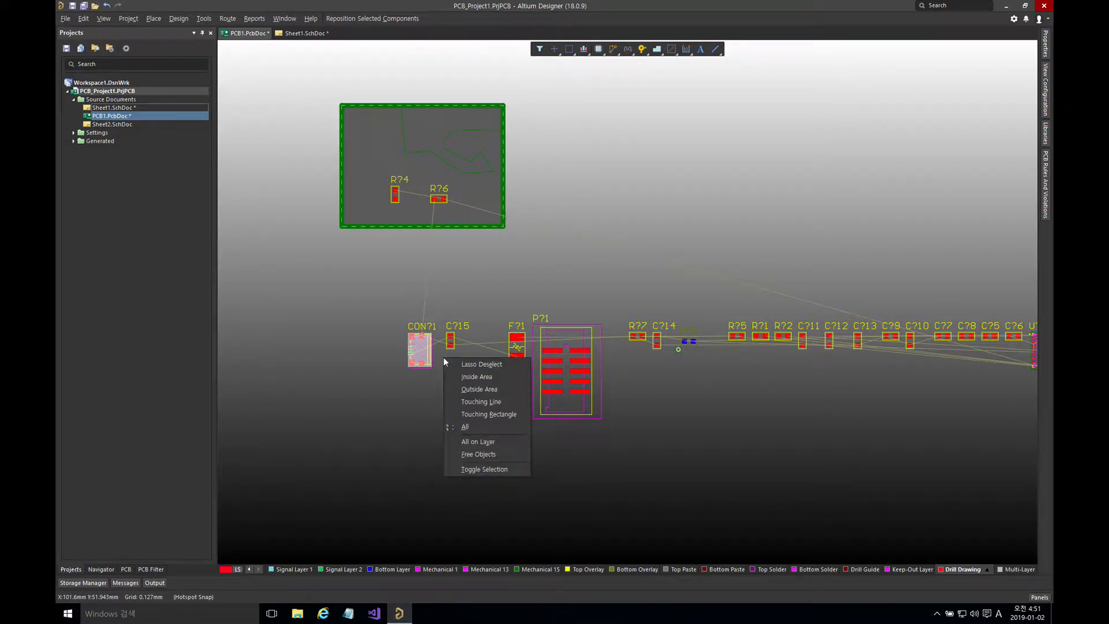
{"action": "left_click", "coordinate": [406, 399]}
{"action": "left_click_drag", "start_coordinate": [423, 351], "coordinate": [393, 344]}
{"action": "key", "text": "x"}
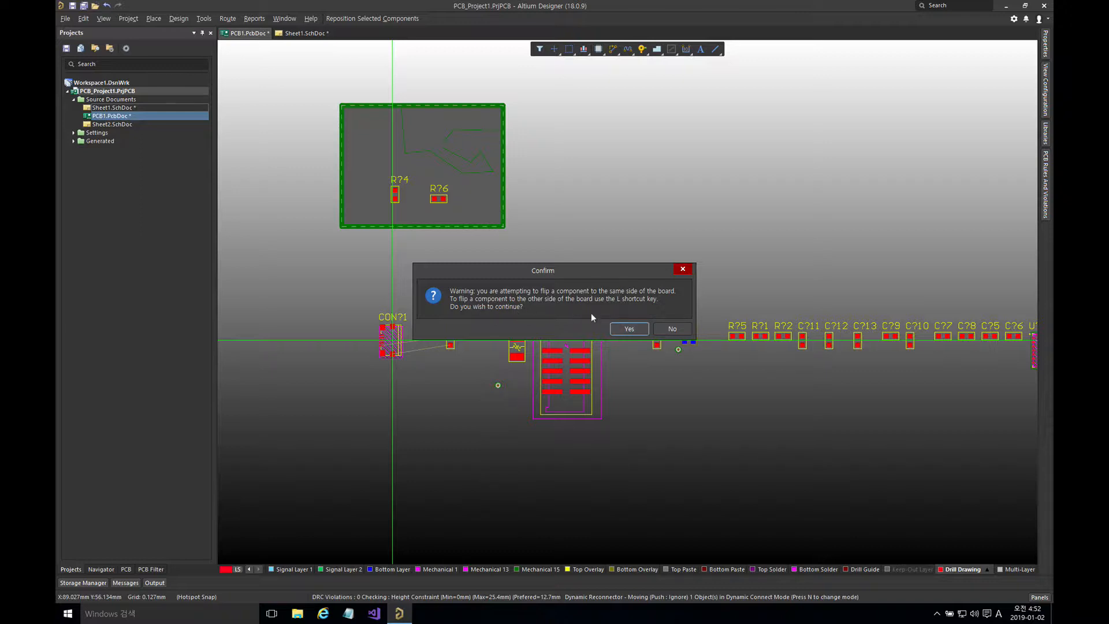
{"action": "left_click", "coordinate": [628, 328]}
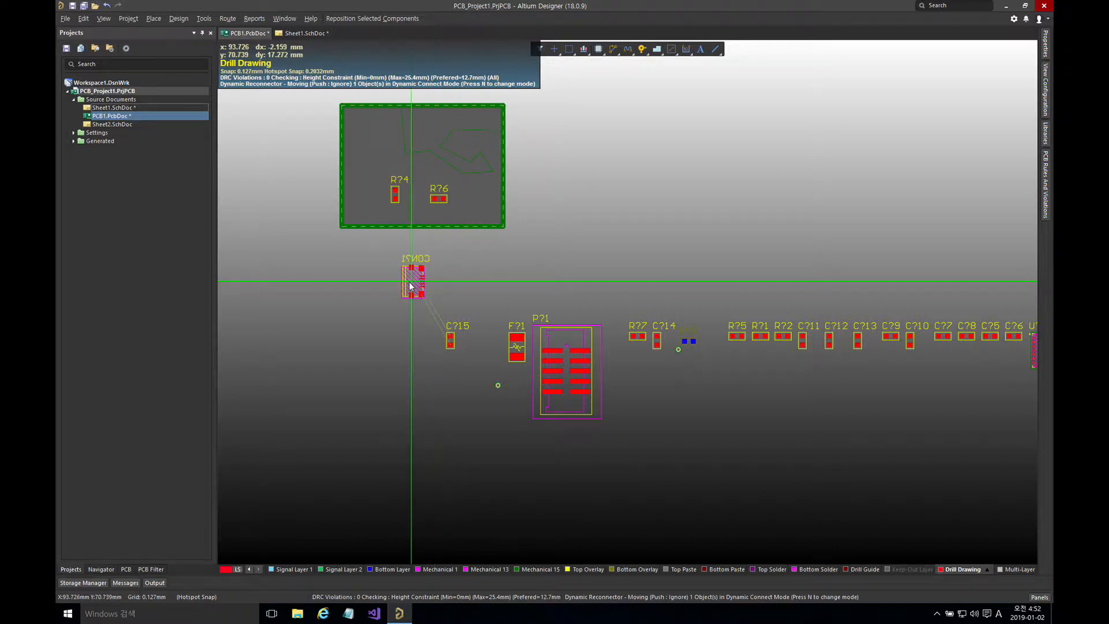
Step: Mirror CON?1 horizontally again on the same board side, try the board-side flip, and set it down below the board outline
{"action": "key", "text": "x"}
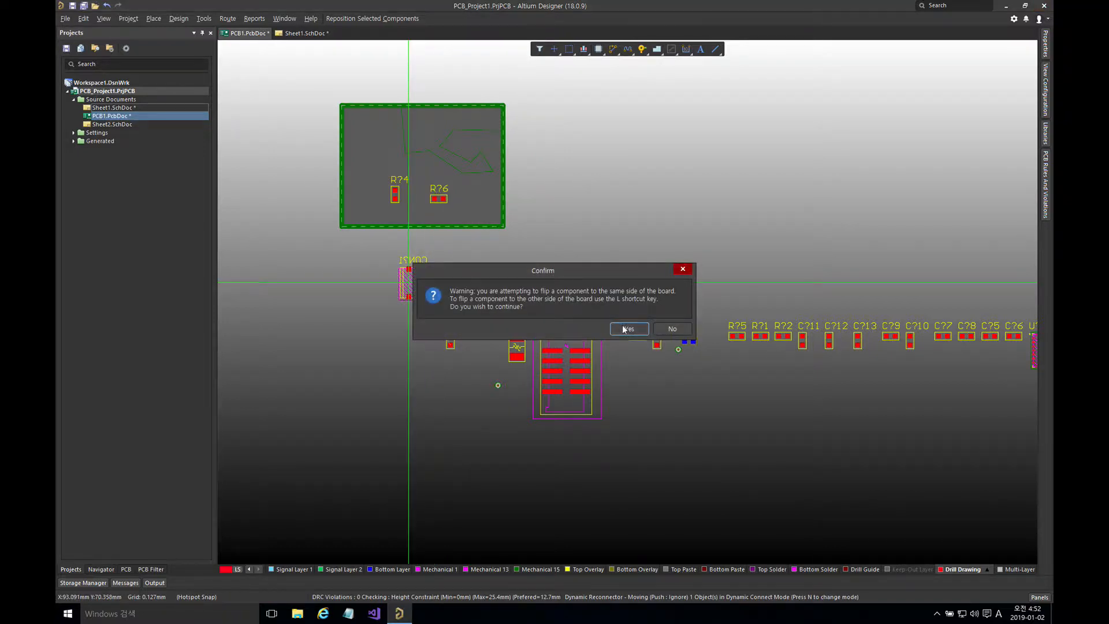
{"action": "left_click", "coordinate": [624, 329]}
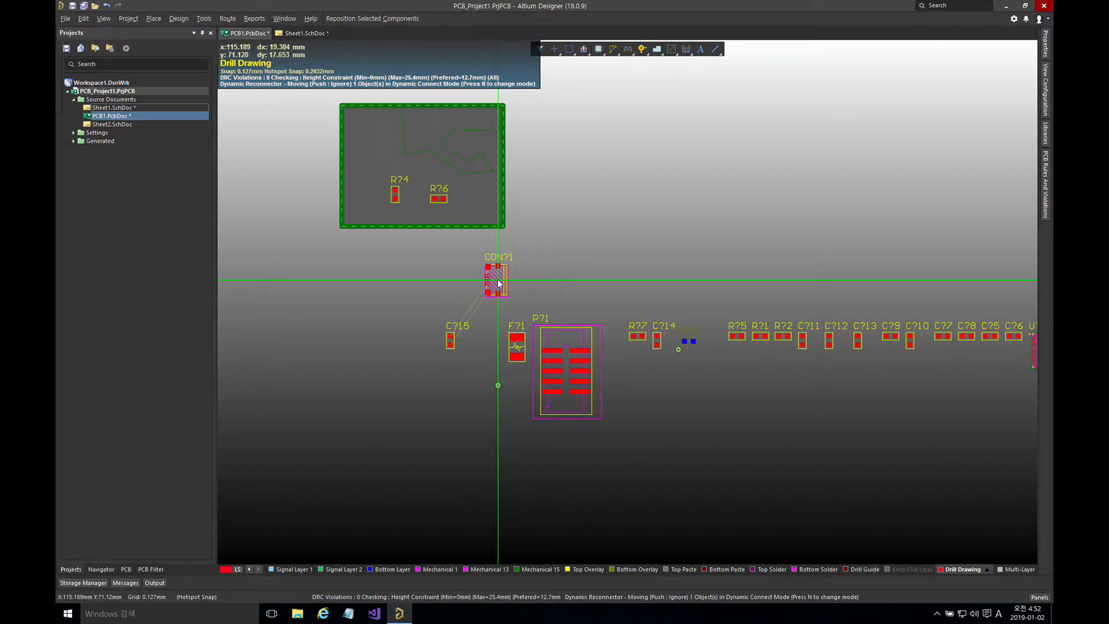
{"action": "key", "text": "l"}
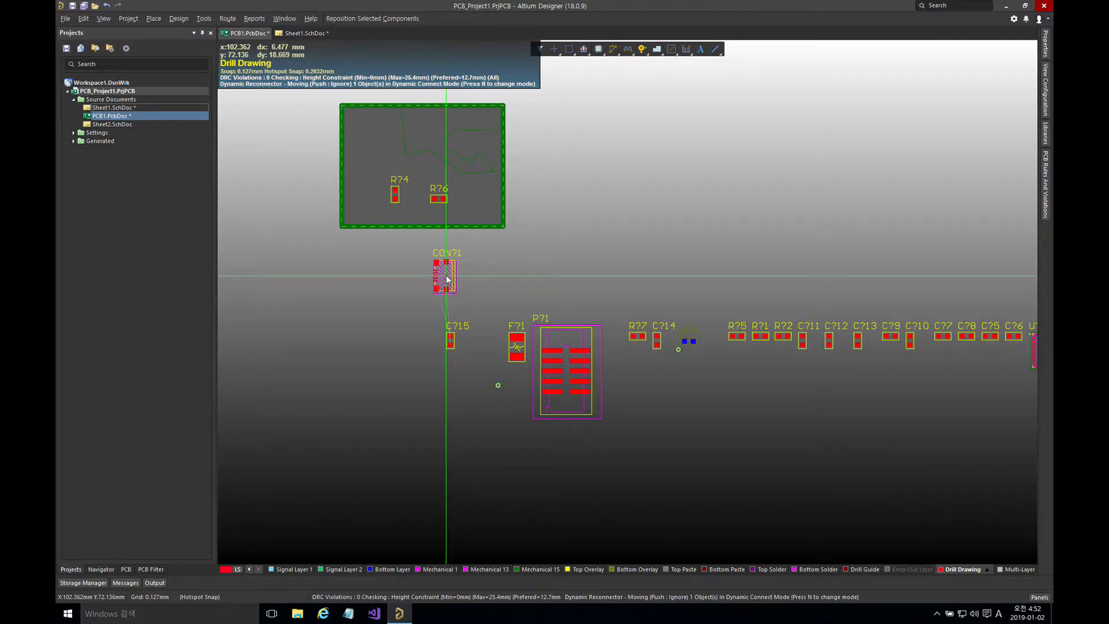
{"action": "left_click", "coordinate": [446, 279]}
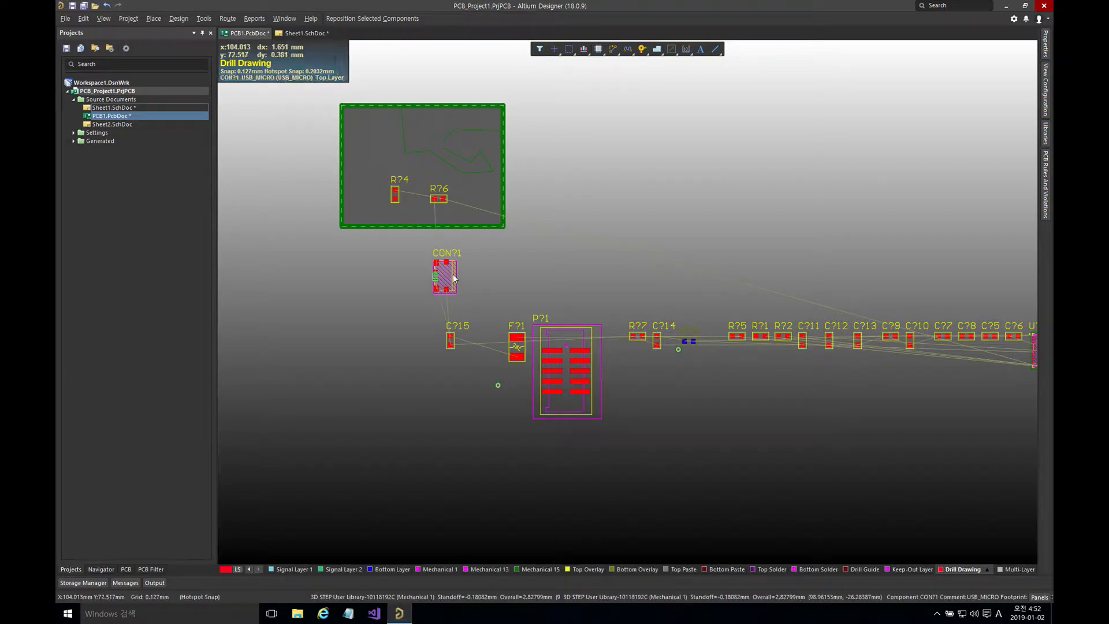
Step: In the 3D view, rotate CON?1 and place it in the board's lower-left corner beside R?4, and return to the 2D view
{"action": "key", "text": "3"}
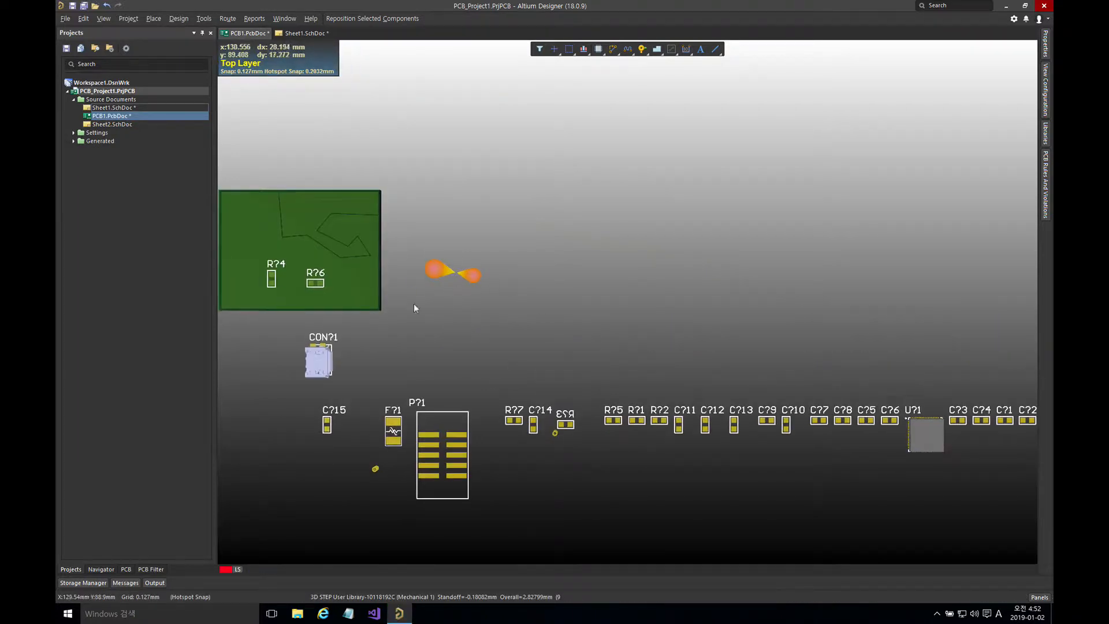
{"action": "right_click_drag", "start_coordinate": [389, 315], "coordinate": [484, 301]}
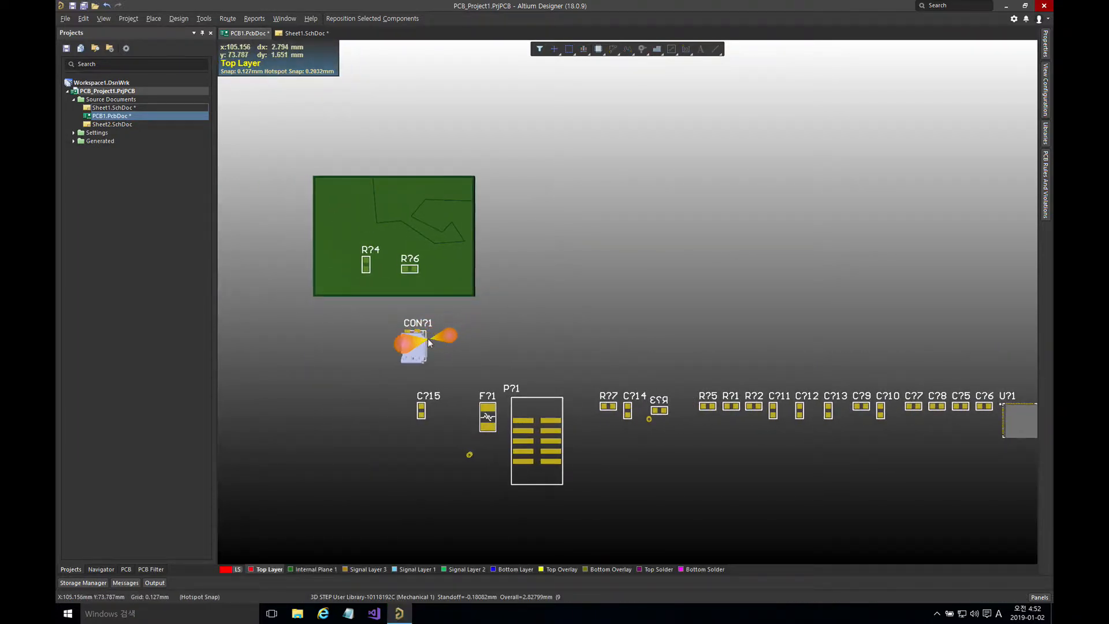
{"action": "right_click_drag", "start_coordinate": [428, 342], "coordinate": [485, 286], "text": "shift"}
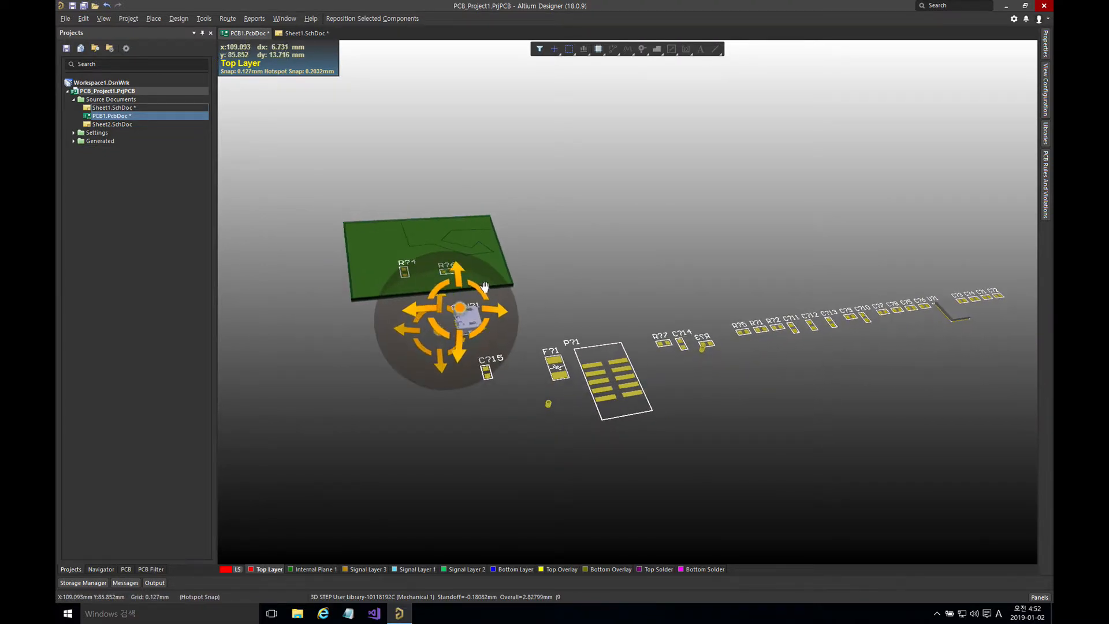
{"action": "scroll", "coordinate": [455, 321], "scroll_direction": "up", "scroll_amount": 3, "text": "ctrl"}
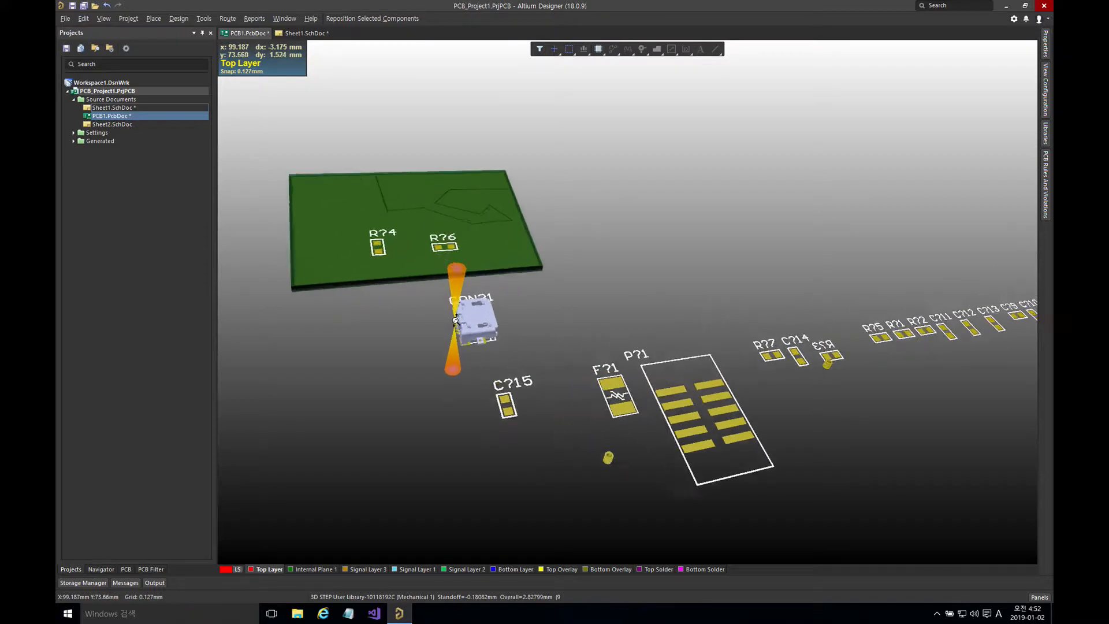
{"action": "scroll", "coordinate": [455, 321], "scroll_direction": "up", "scroll_amount": 5, "text": "ctrl"}
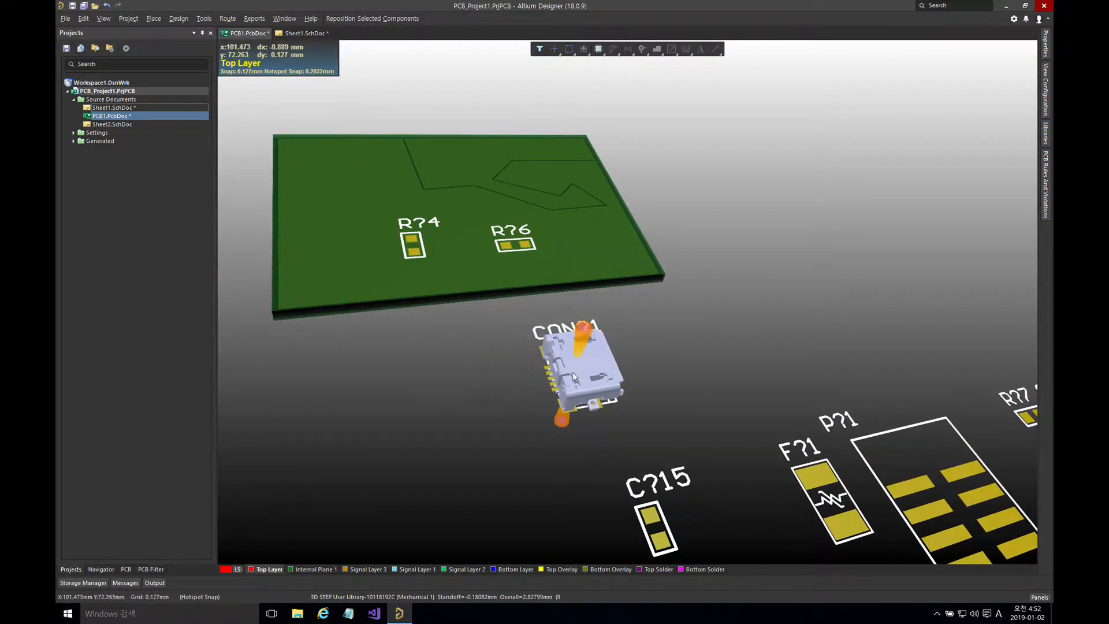
{"action": "left_click", "coordinate": [582, 366]}
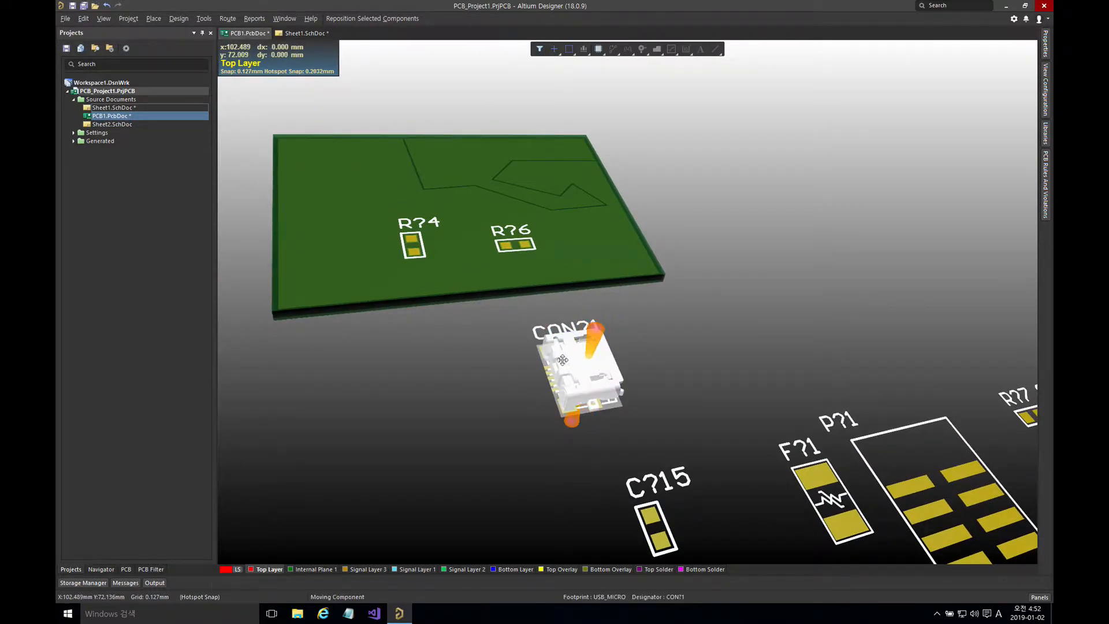
{"action": "left_click_drag", "start_coordinate": [574, 374], "coordinate": [347, 284]}
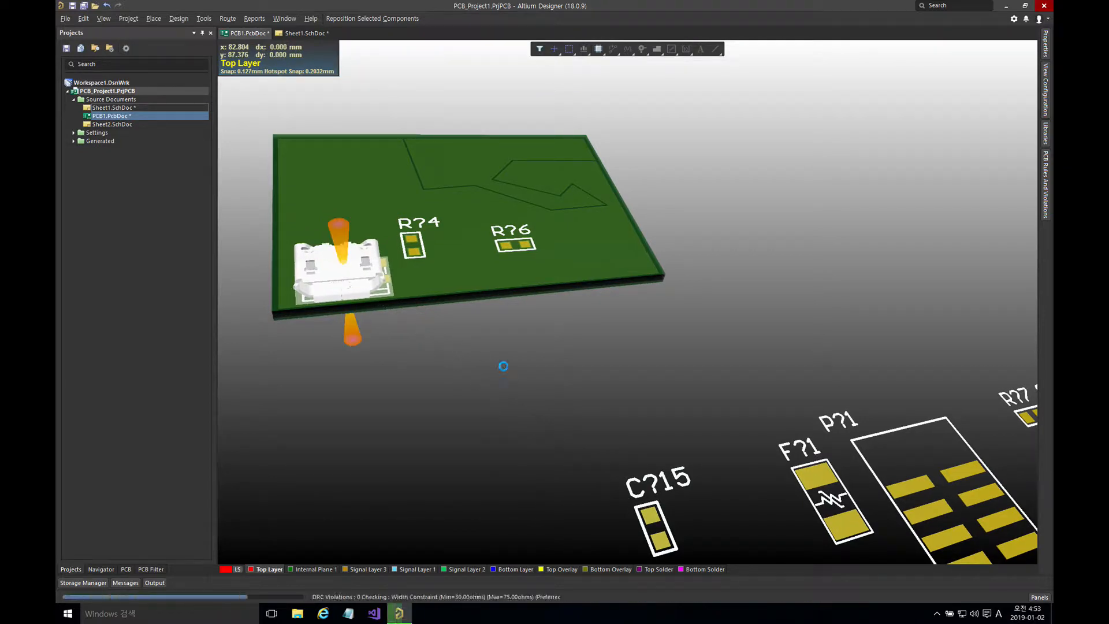
{"action": "key", "text": "2"}
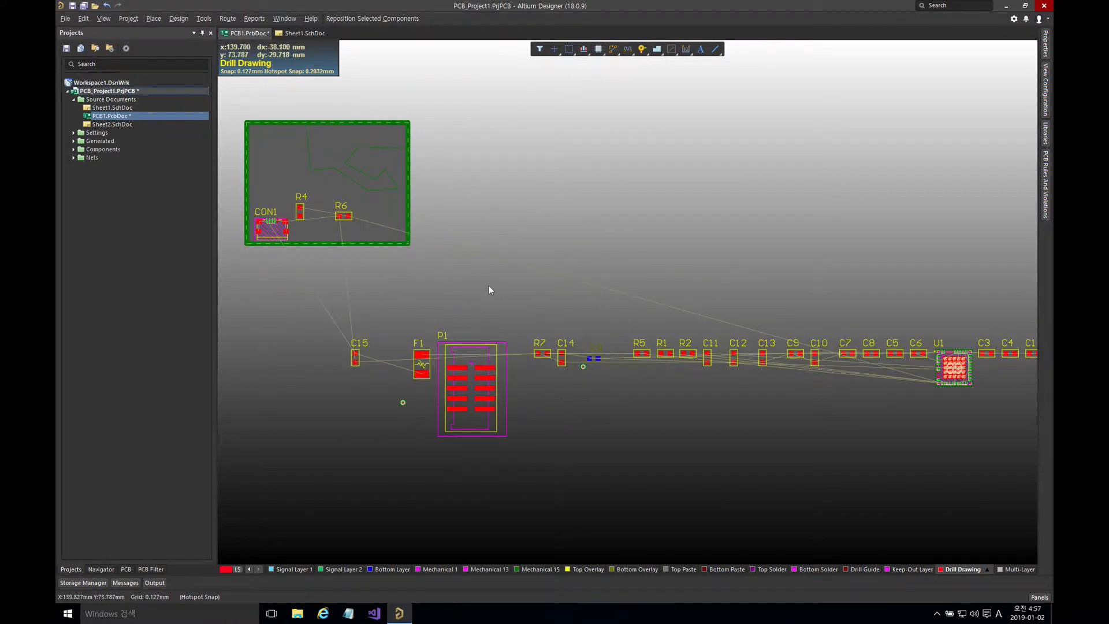
{"action": "right_click_drag", "start_coordinate": [489, 285], "coordinate": [434, 289]}
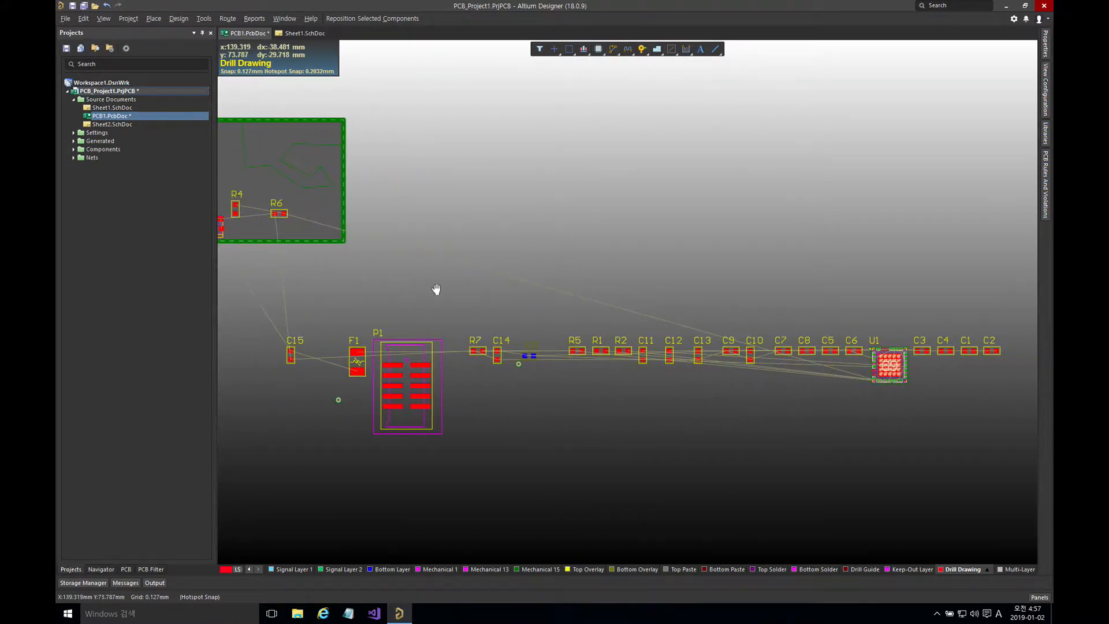
{"action": "left_click", "coordinate": [256, 290]}
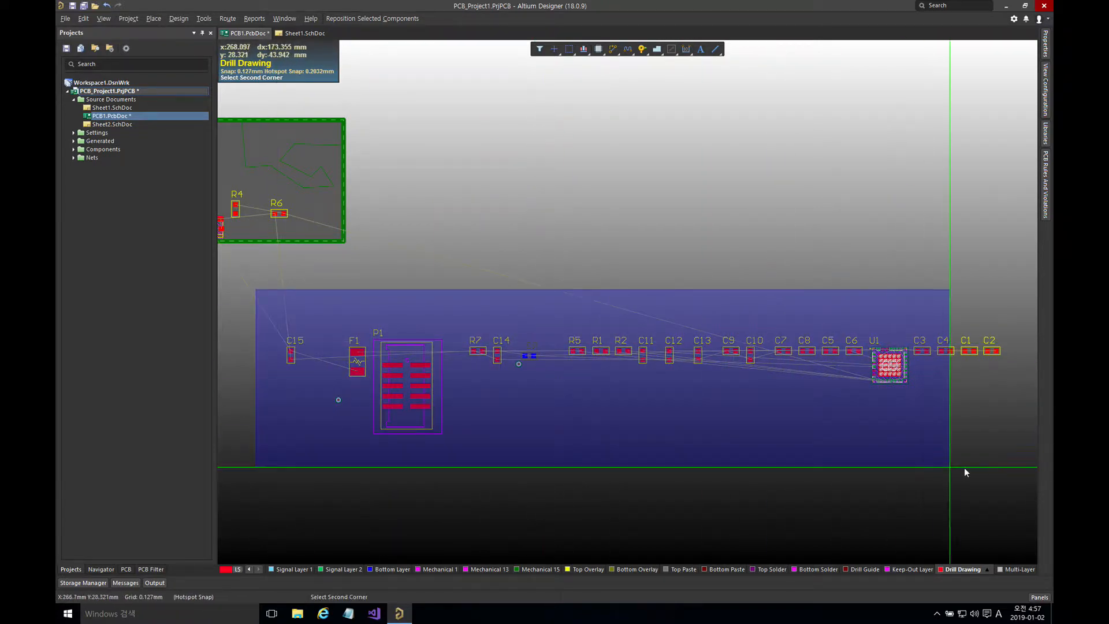
{"action": "left_click", "coordinate": [1013, 470]}
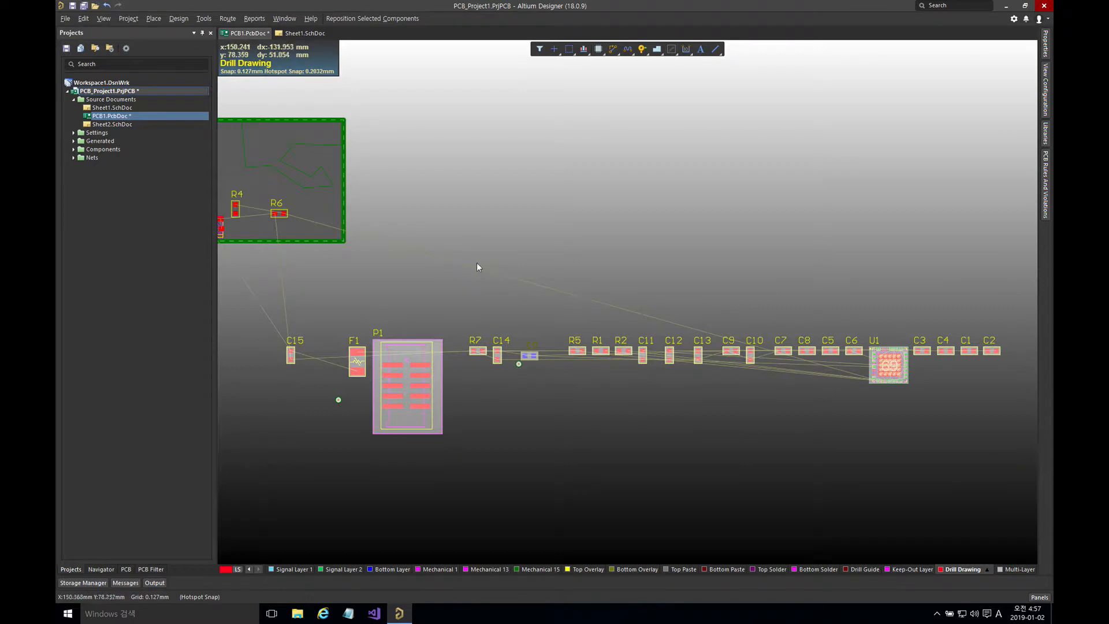
{"action": "right_click_drag", "start_coordinate": [476, 267], "coordinate": [563, 310]}
{"action": "left_click", "coordinate": [456, 415]}
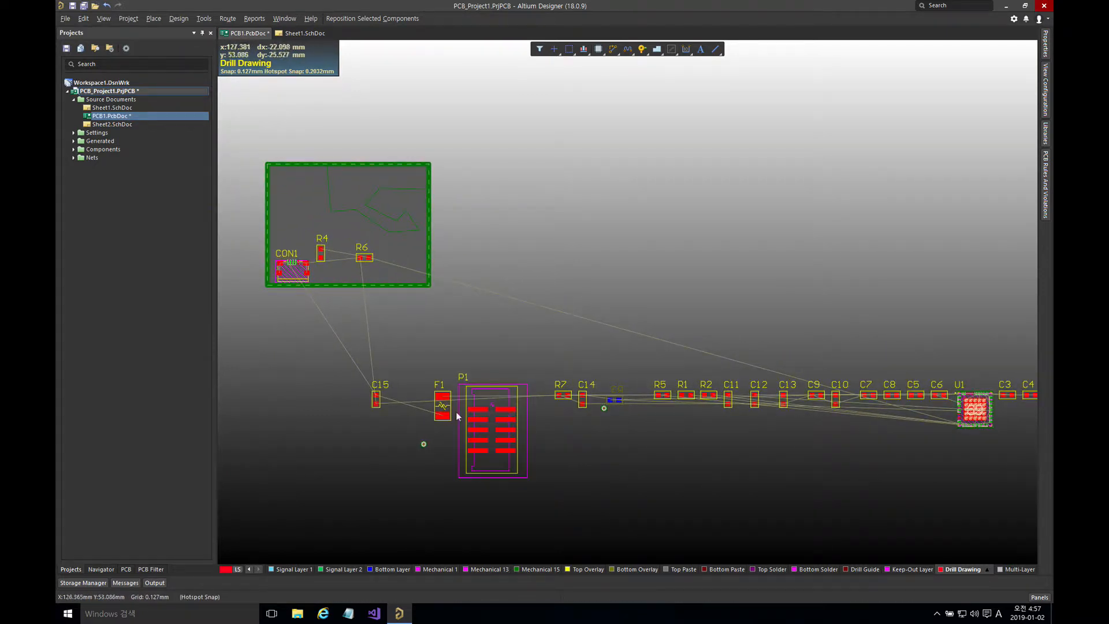
{"action": "left_click", "coordinate": [440, 460]}
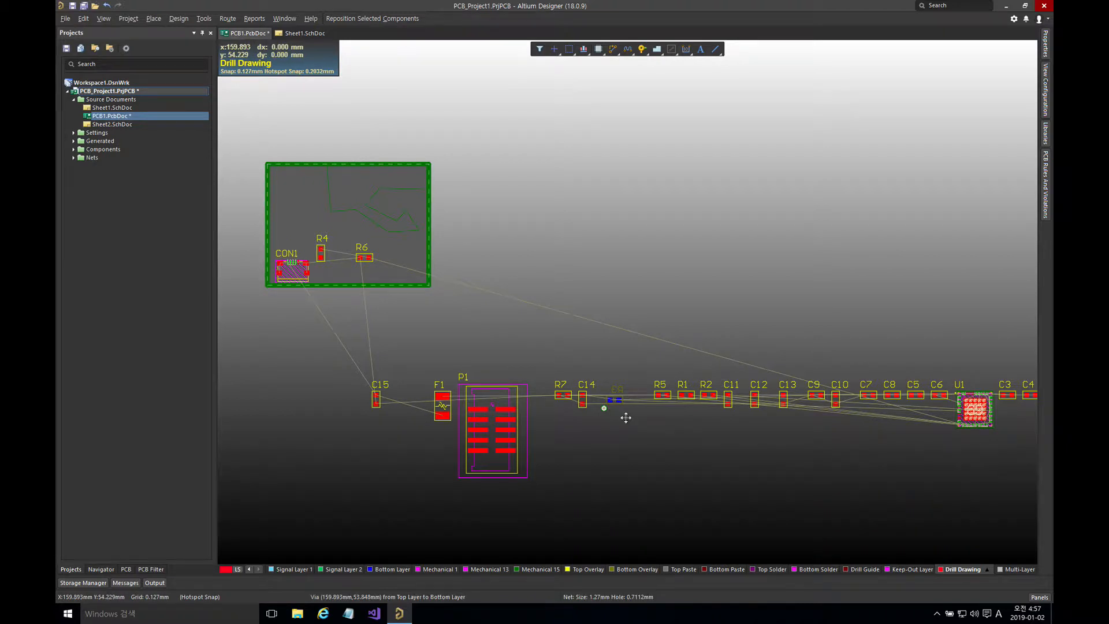
Step: Select the whole row of unplaced components from C15 to C2 and arrange them within a rectangle directly right of the board
{"action": "right_click_drag", "start_coordinate": [652, 328], "coordinate": [537, 286]}
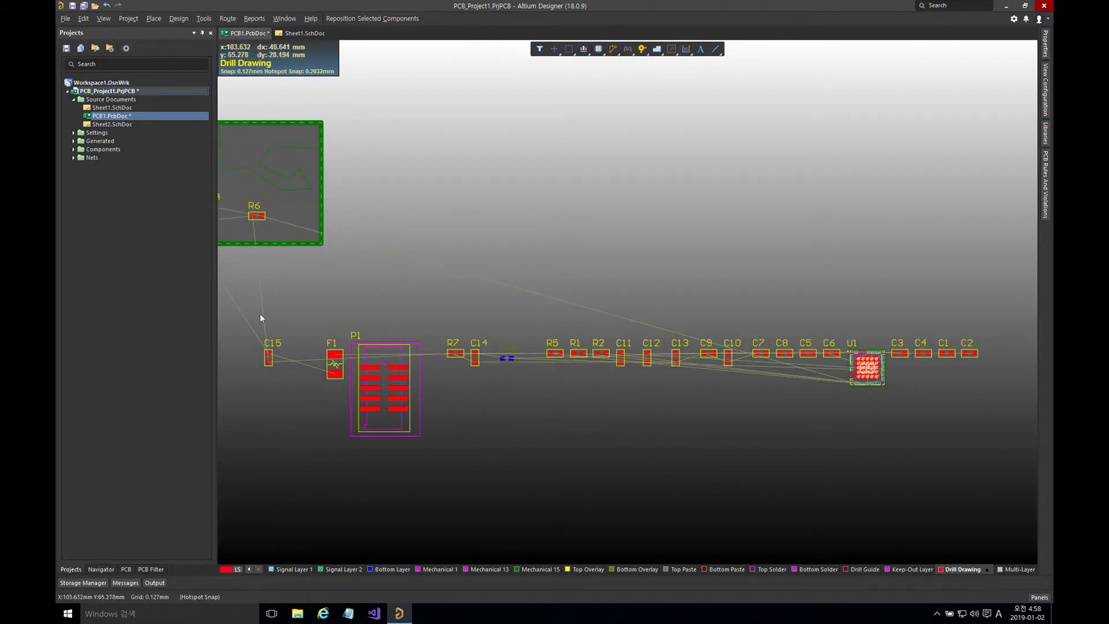
{"action": "left_click_drag", "start_coordinate": [247, 301], "coordinate": [997, 467]}
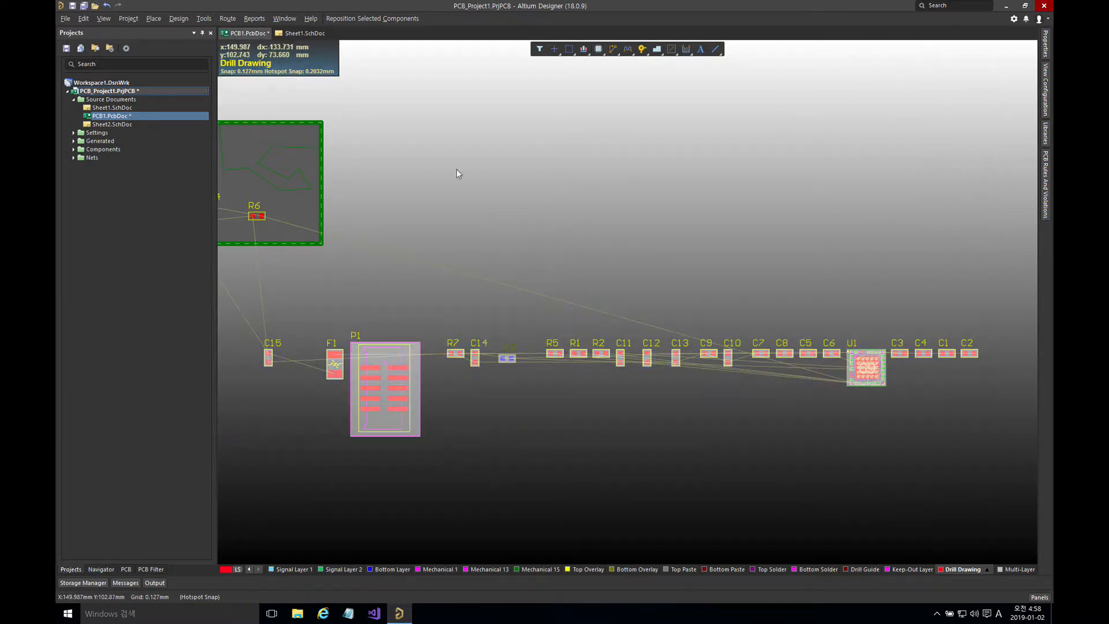
{"action": "left_click", "coordinate": [205, 20]}
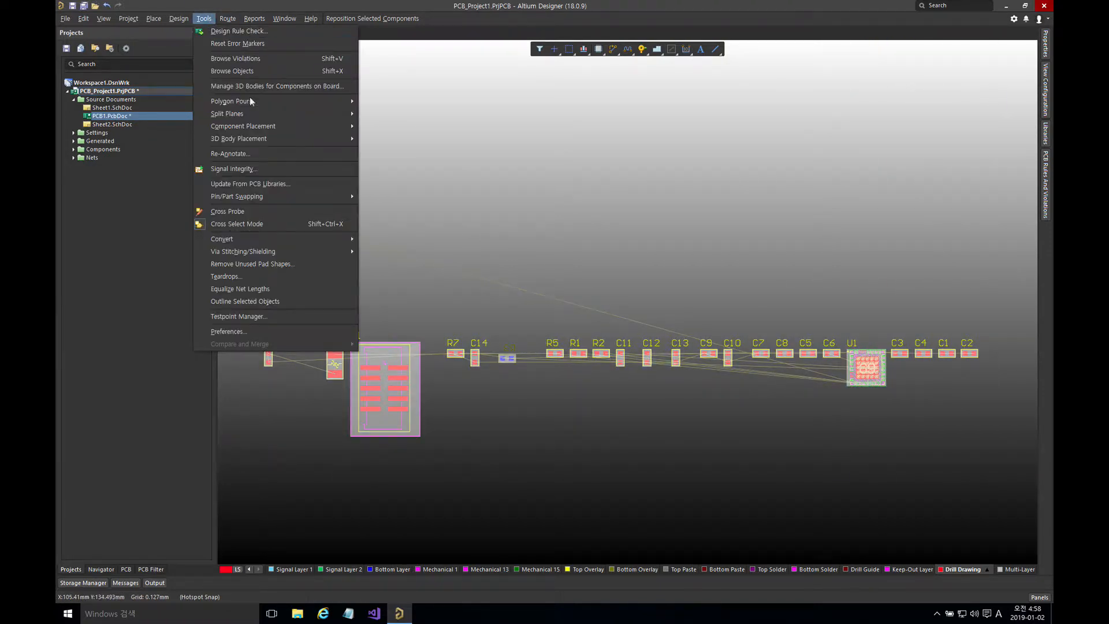
{"action": "mouse_move", "coordinate": [283, 126]}
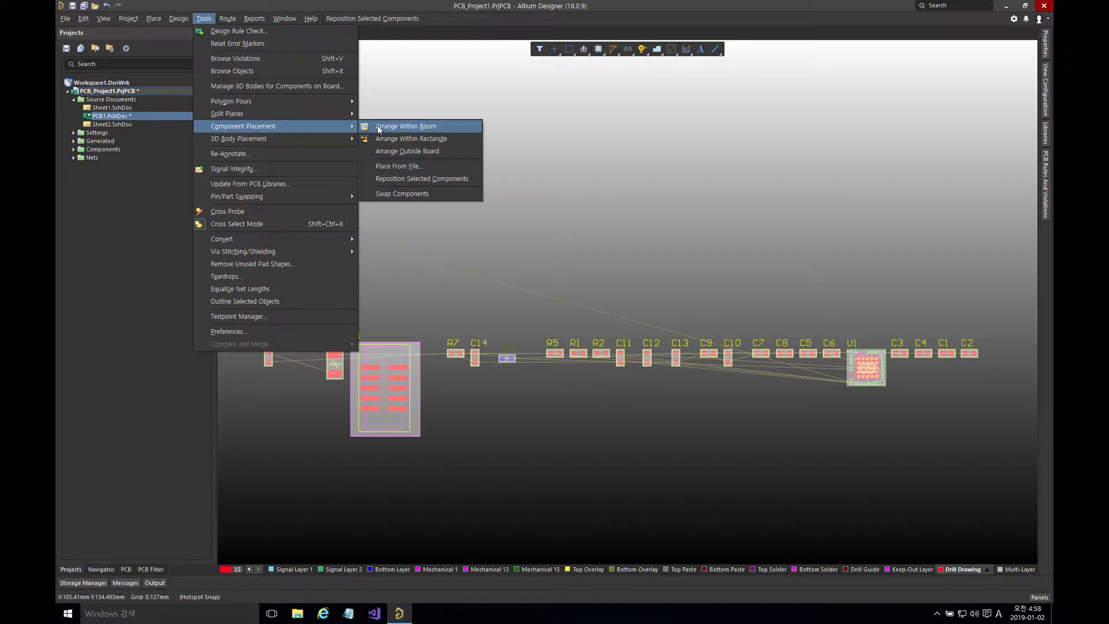
{"action": "left_click", "coordinate": [411, 139]}
{"action": "left_click", "coordinate": [334, 118]}
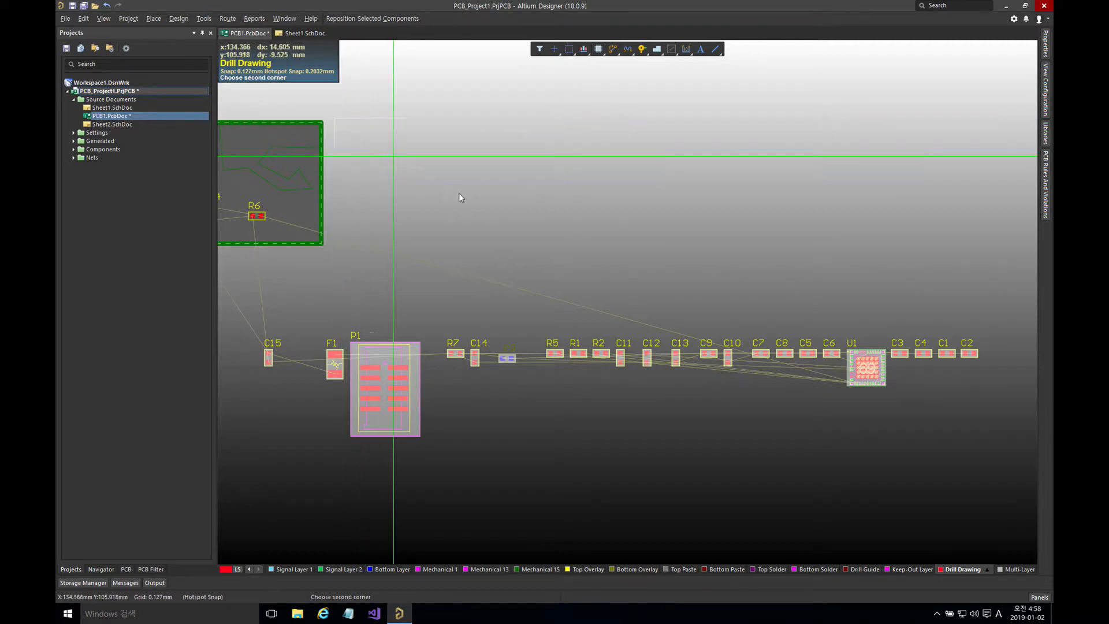
{"action": "left_click", "coordinate": [569, 254]}
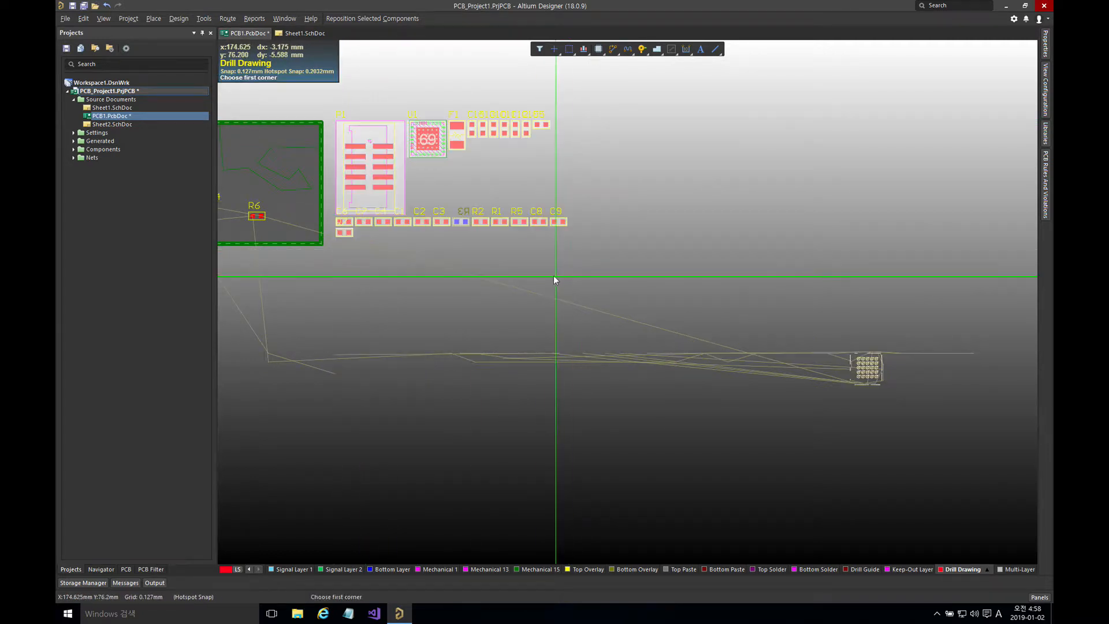
{"action": "right_click", "coordinate": [554, 277]}
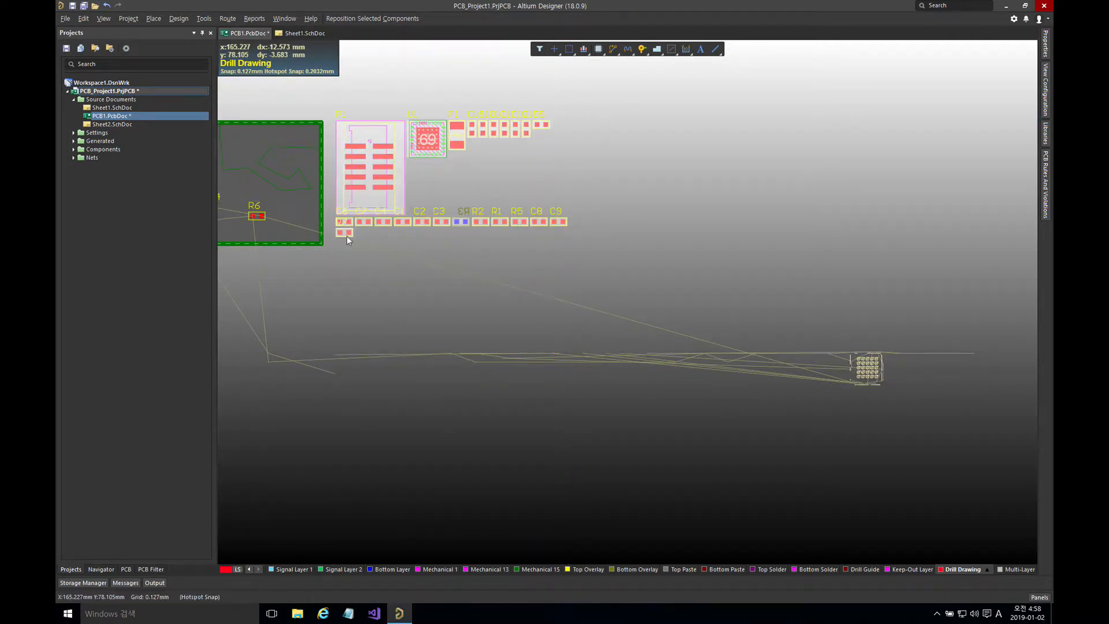
{"action": "left_click", "coordinate": [399, 241]}
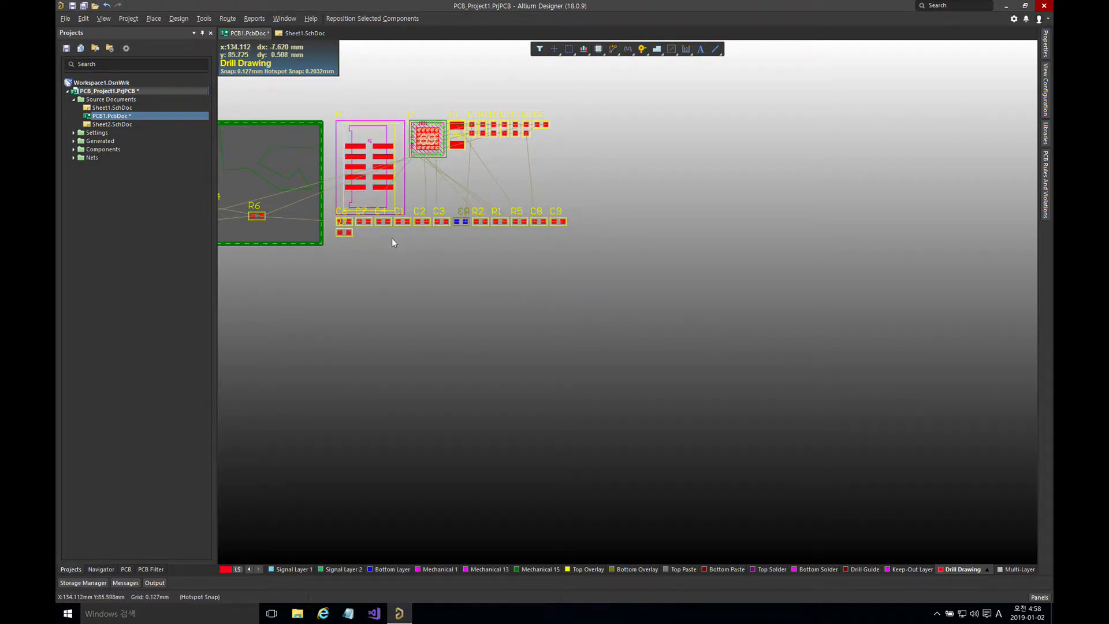
Step: Move CON1, R4 and R6 together off the board to the empty area below the arranged components
{"action": "right_click_drag", "start_coordinate": [392, 243], "coordinate": [537, 314]}
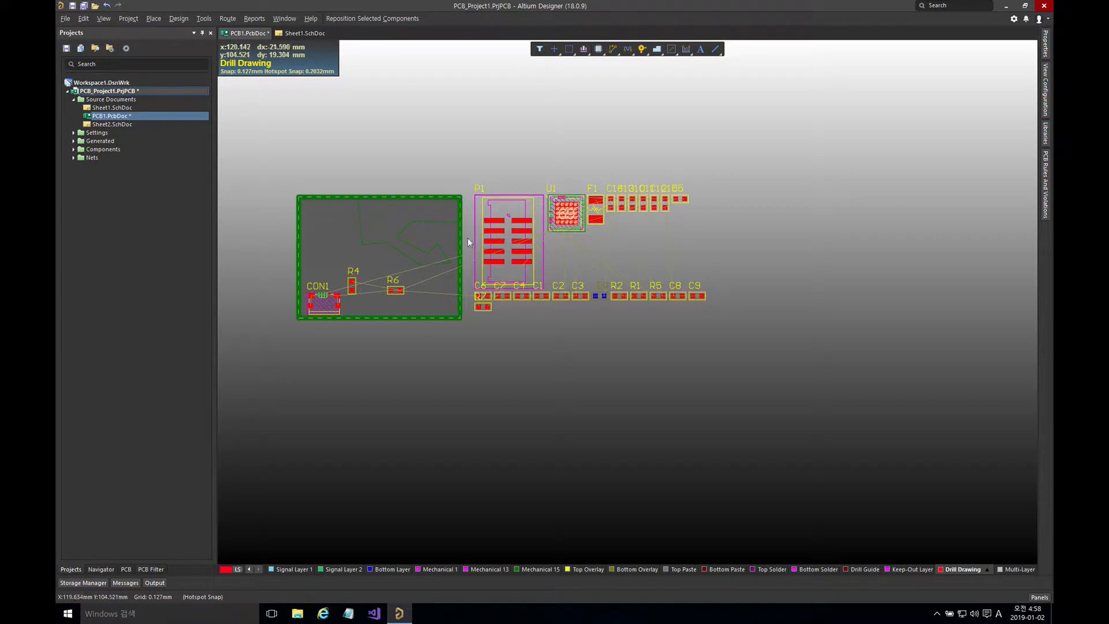
{"action": "right_click_drag", "start_coordinate": [414, 250], "coordinate": [490, 251]}
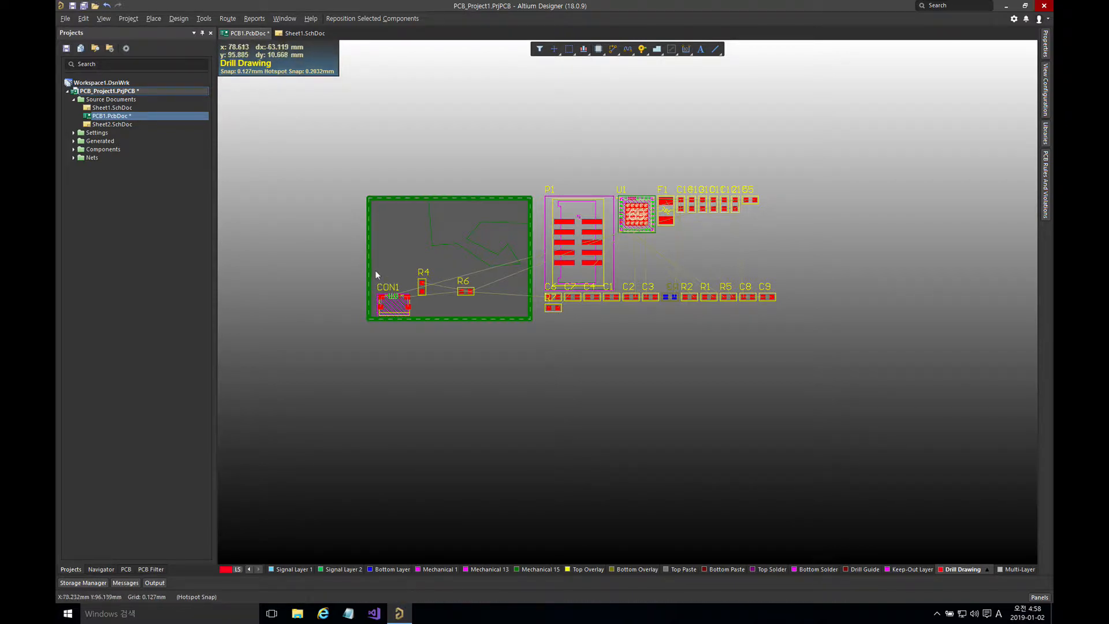
{"action": "left_click_drag", "start_coordinate": [354, 260], "coordinate": [491, 352]}
{"action": "left_click_drag", "start_coordinate": [466, 291], "coordinate": [659, 359]}
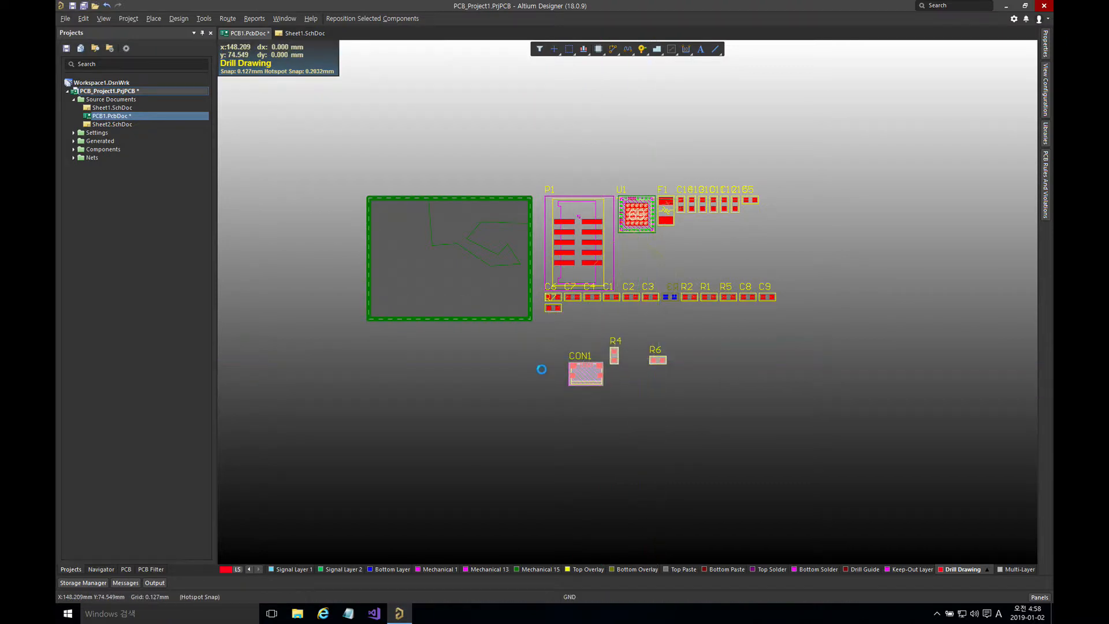
{"action": "left_click", "coordinate": [367, 175]}
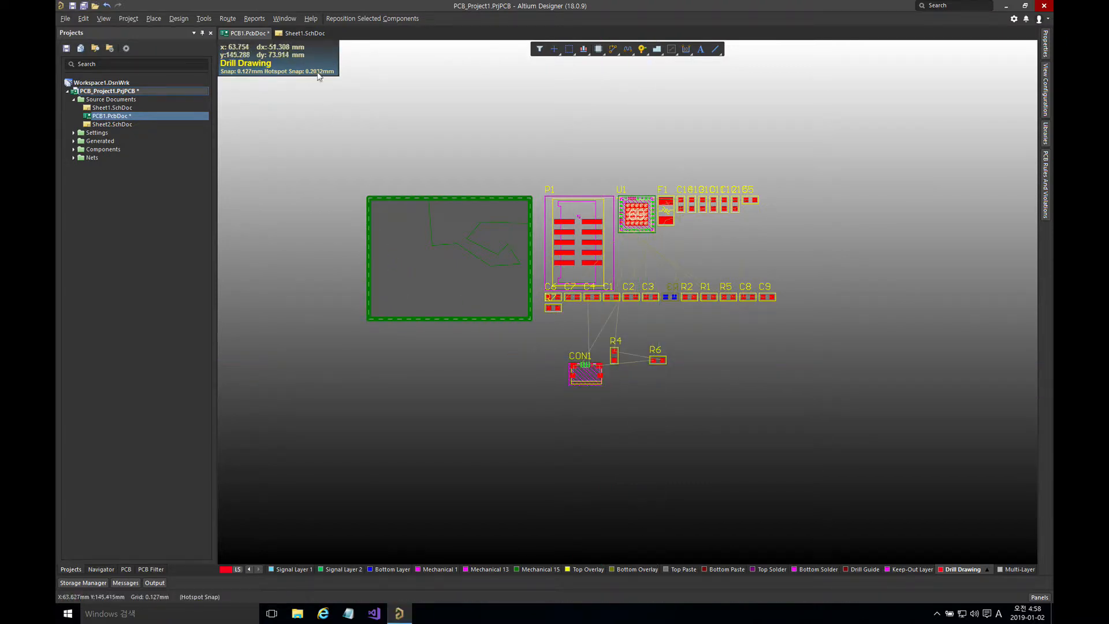
Step: Split the workspace vertically to show Sheet1.SchDoc beside PCB1.PcbDoc, with schematic symbol U1 and the full board outline in view
{"action": "right_click", "coordinate": [259, 36]}
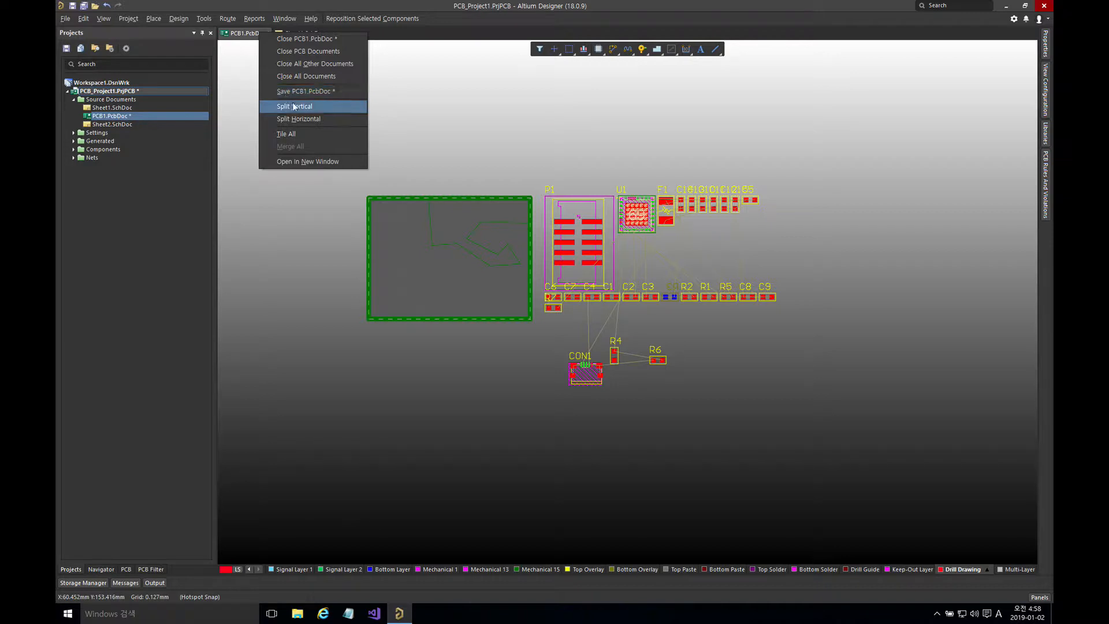
{"action": "left_click", "coordinate": [292, 106]}
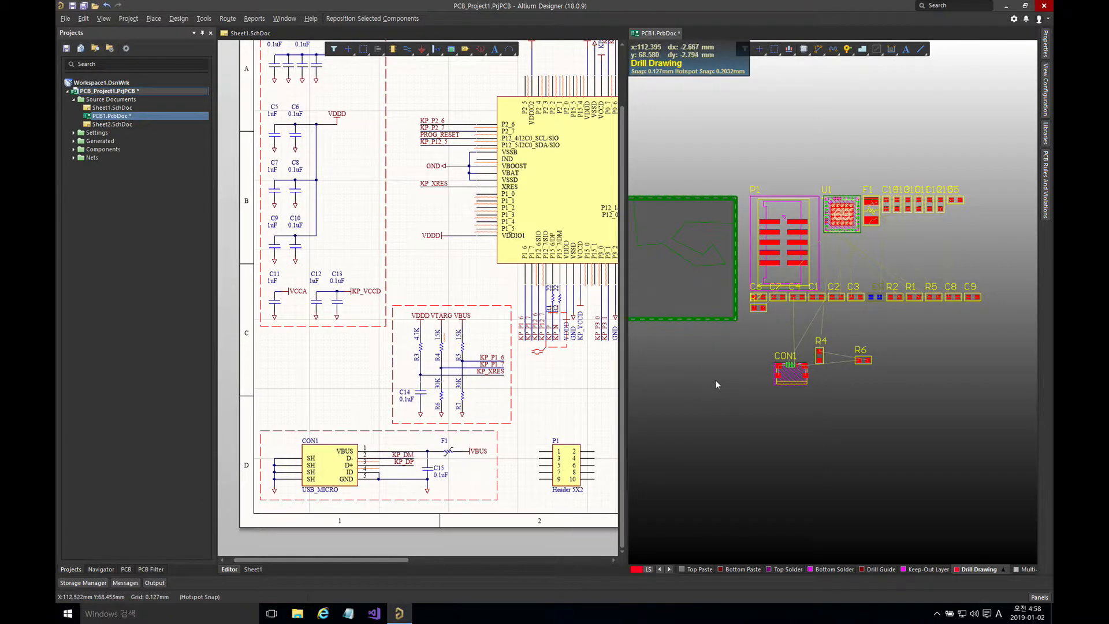
{"action": "right_click_drag", "start_coordinate": [711, 358], "coordinate": [758, 352]}
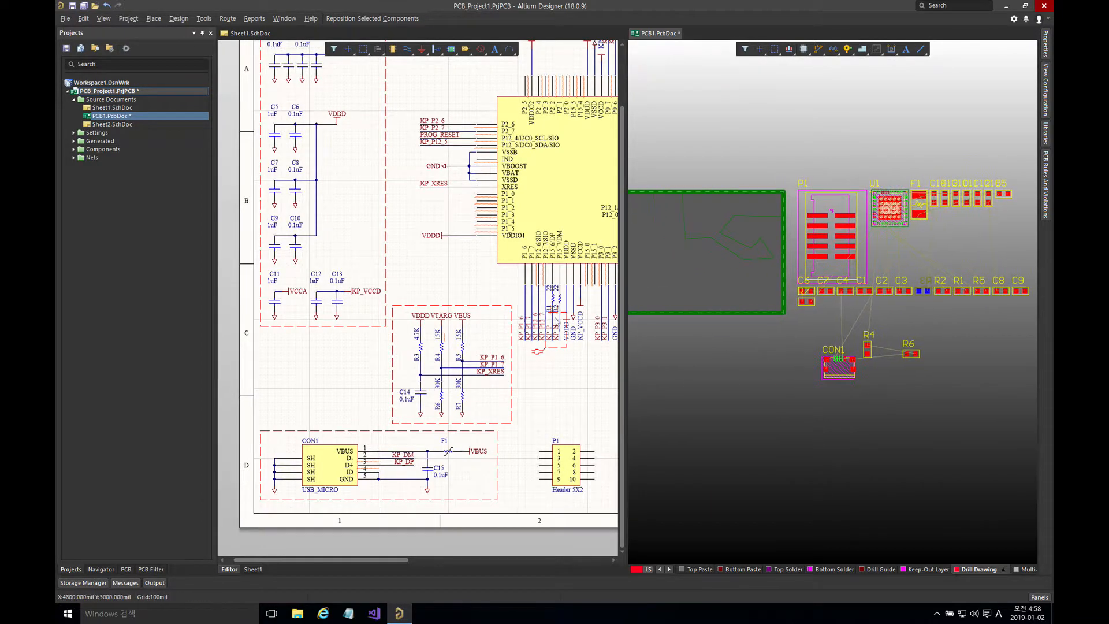
{"action": "left_click", "coordinate": [480, 279]}
{"action": "right_click_drag", "start_coordinate": [481, 279], "coordinate": [362, 324]}
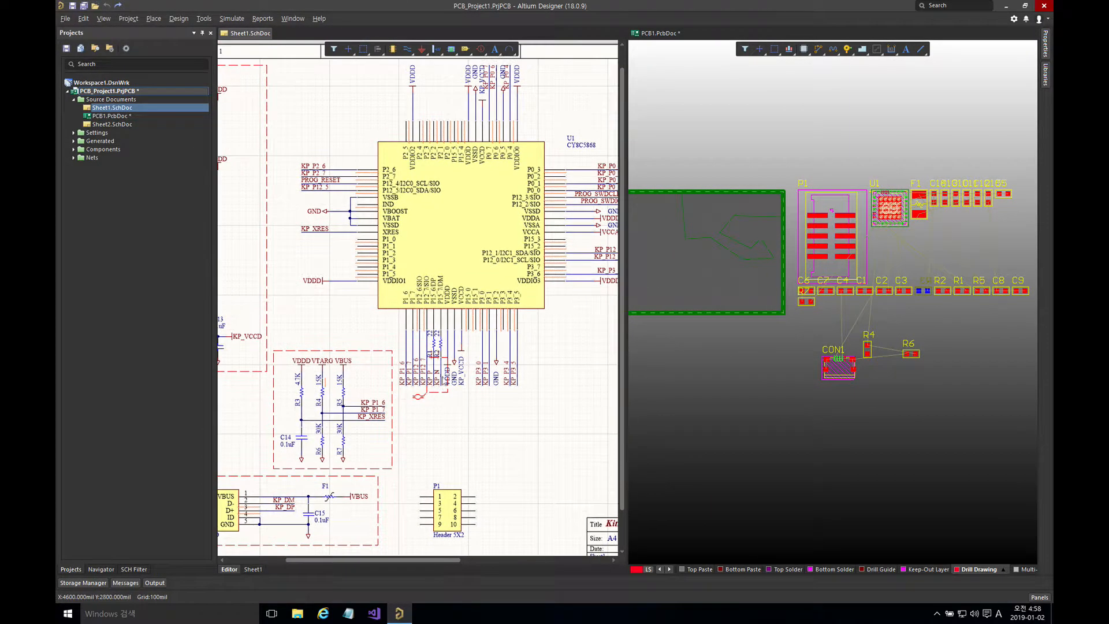
{"action": "left_click", "coordinate": [653, 268]}
{"action": "right_click_drag", "start_coordinate": [653, 268], "coordinate": [714, 258]}
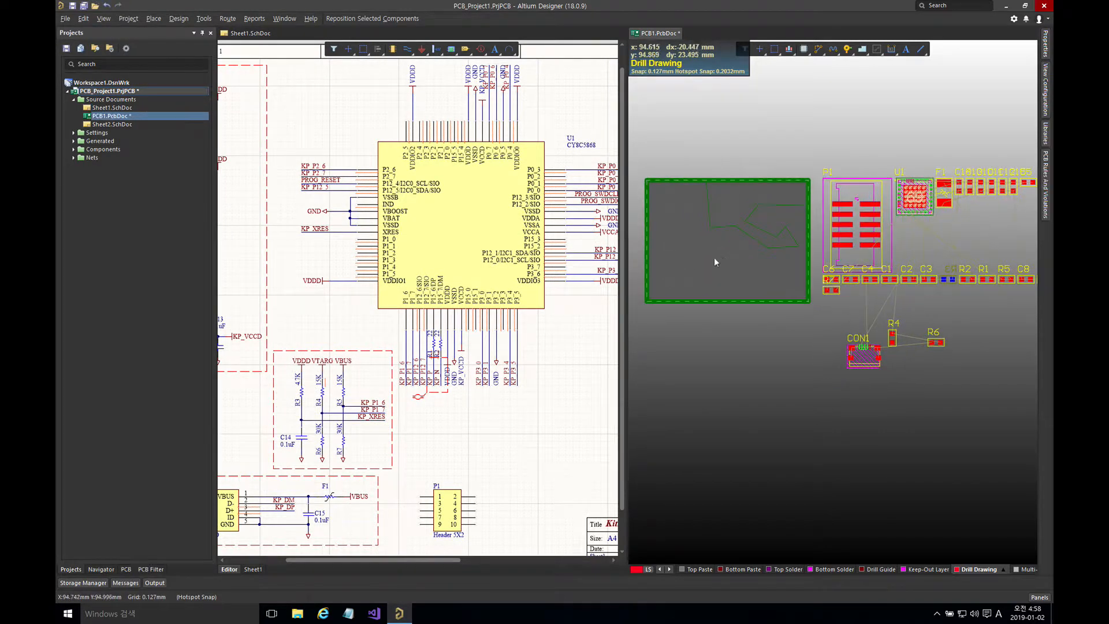
Step: Select U1 in the schematic to cross-select its footprint on the PCB, clear the selection, and select U1 again
{"action": "left_click", "coordinate": [450, 218]}
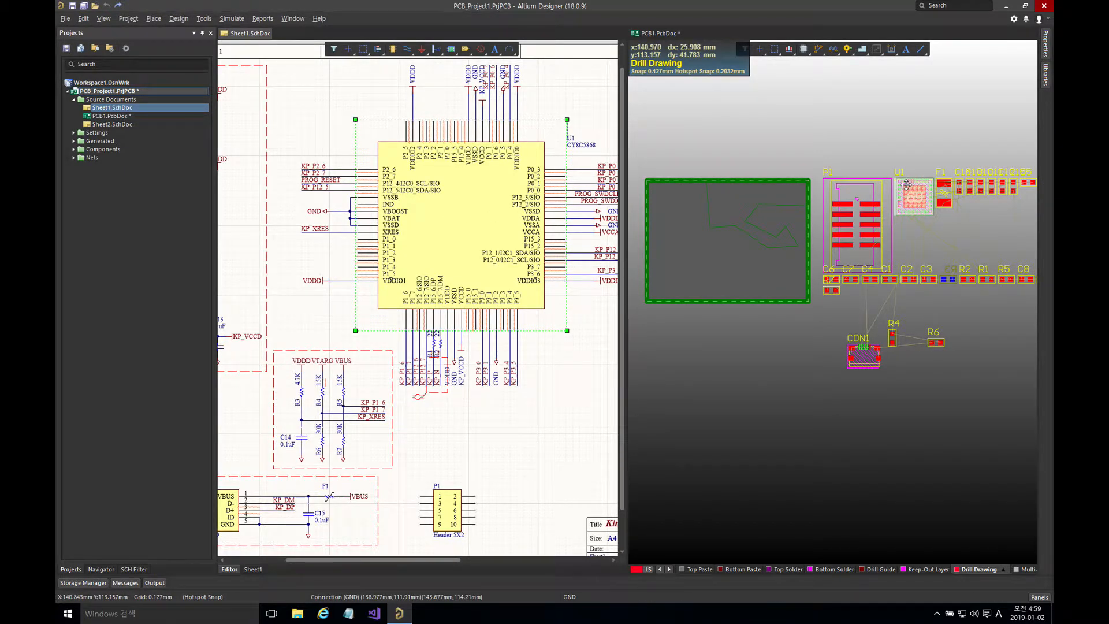
{"action": "left_click", "coordinate": [699, 376]}
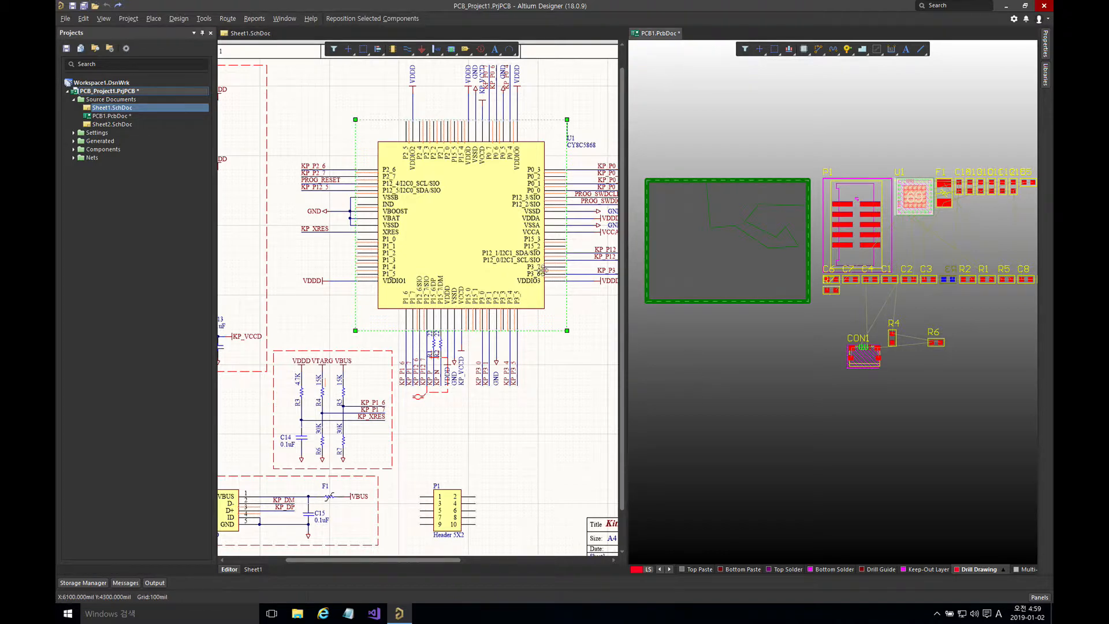
{"action": "left_click", "coordinate": [571, 359]}
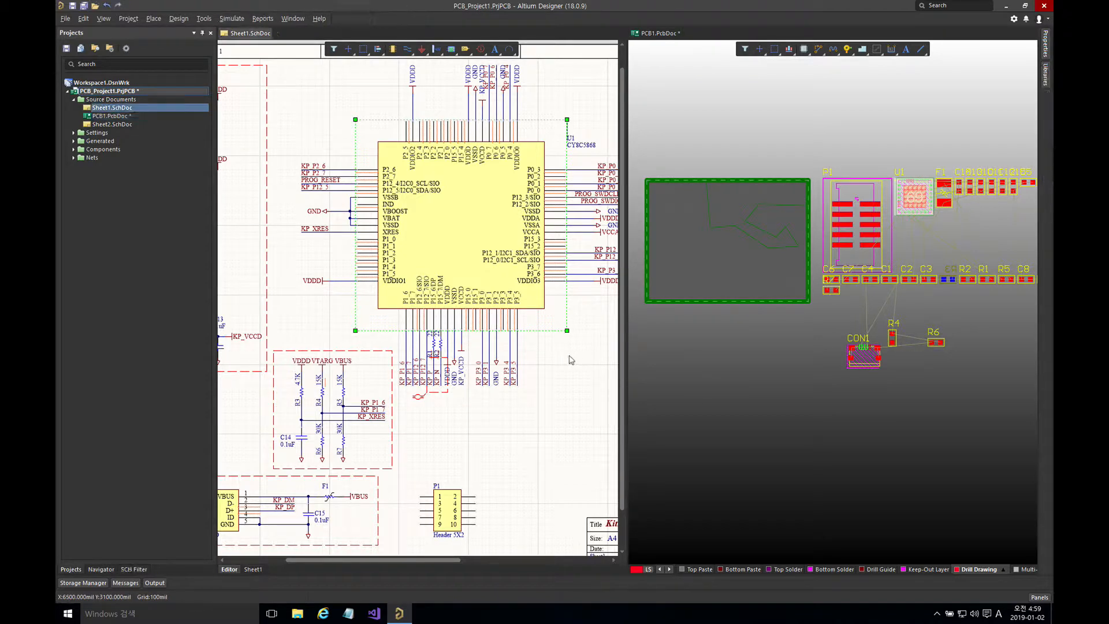
{"action": "left_click", "coordinate": [570, 359]}
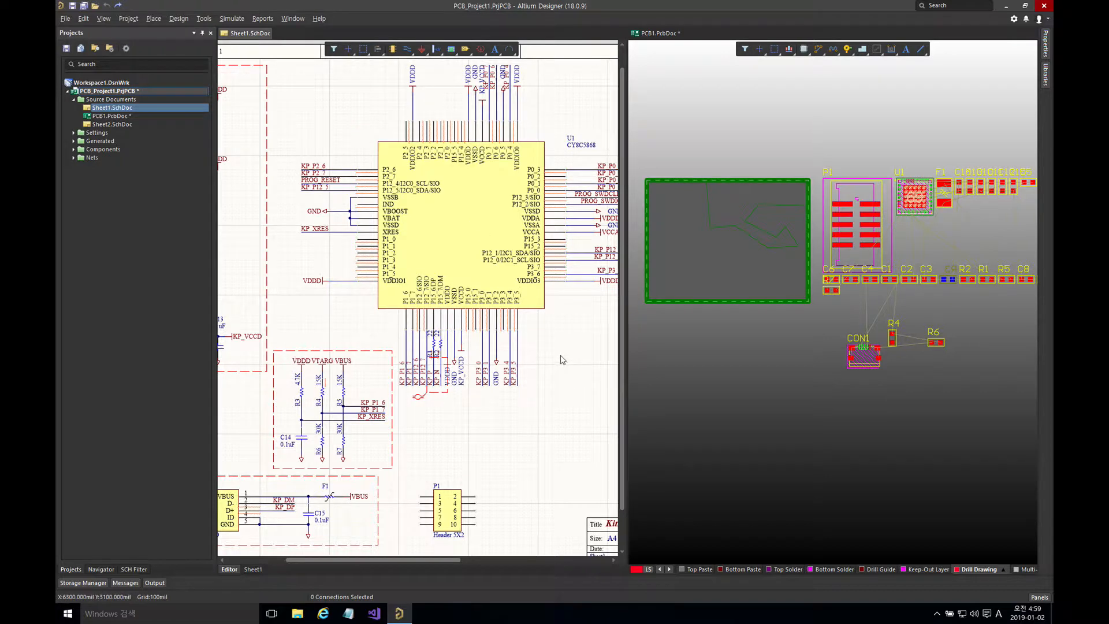
{"action": "left_click", "coordinate": [484, 220]}
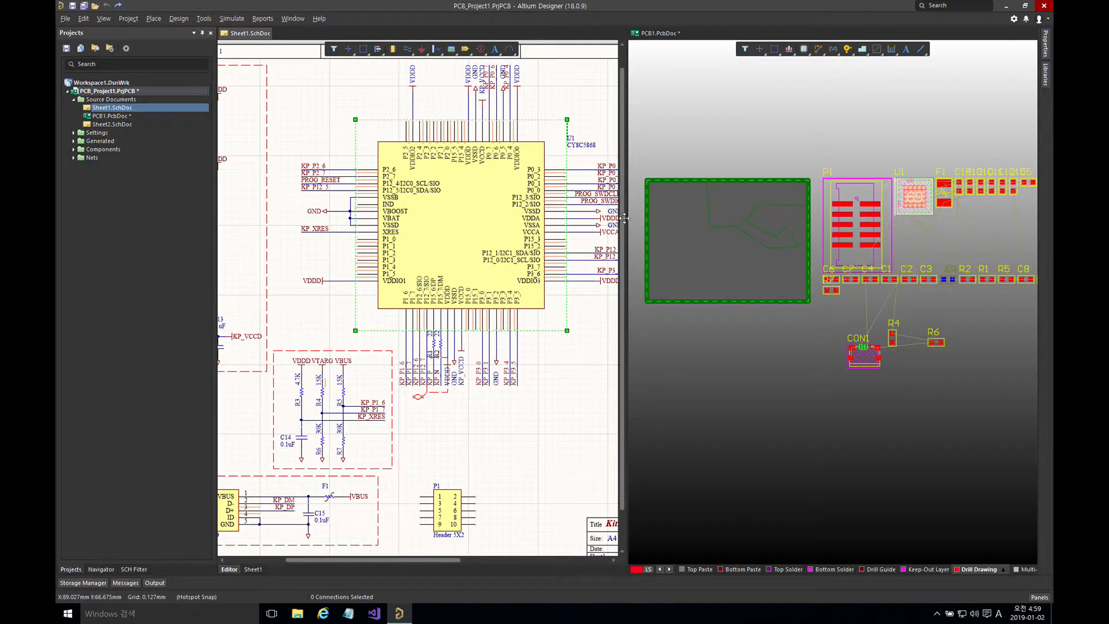
Step: Select the schematic block with R3 to R7 and C14 and arrange its footprints within a rectangle in the board's left half
{"action": "right_click_drag", "start_coordinate": [446, 415], "coordinate": [470, 397]}
{"action": "left_click_drag", "start_coordinate": [305, 316], "coordinate": [420, 459]}
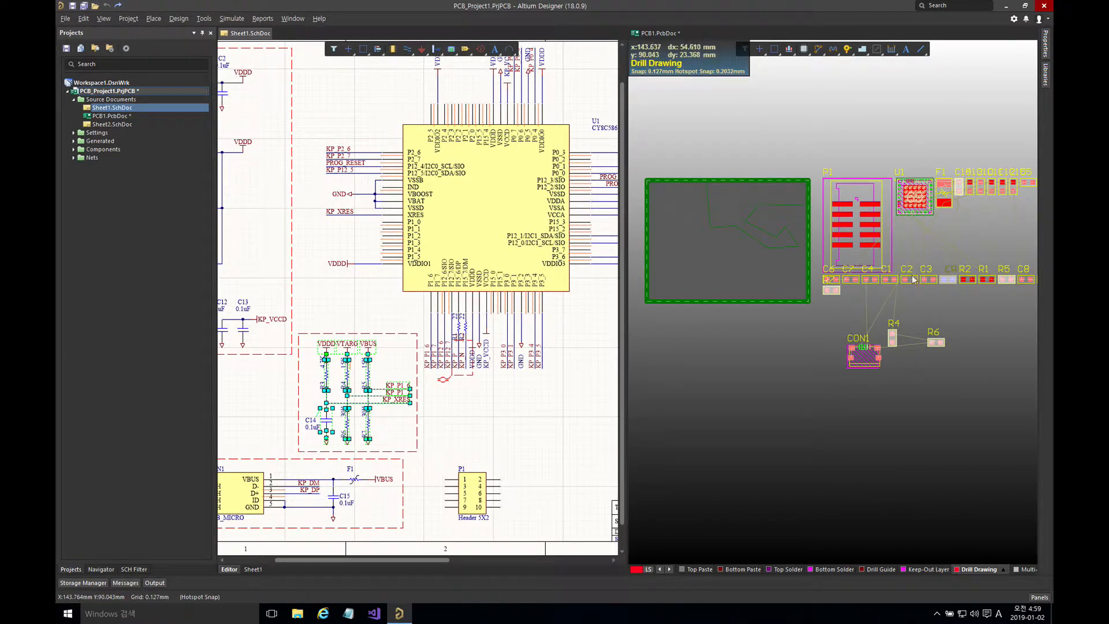
{"action": "left_click", "coordinate": [778, 139]}
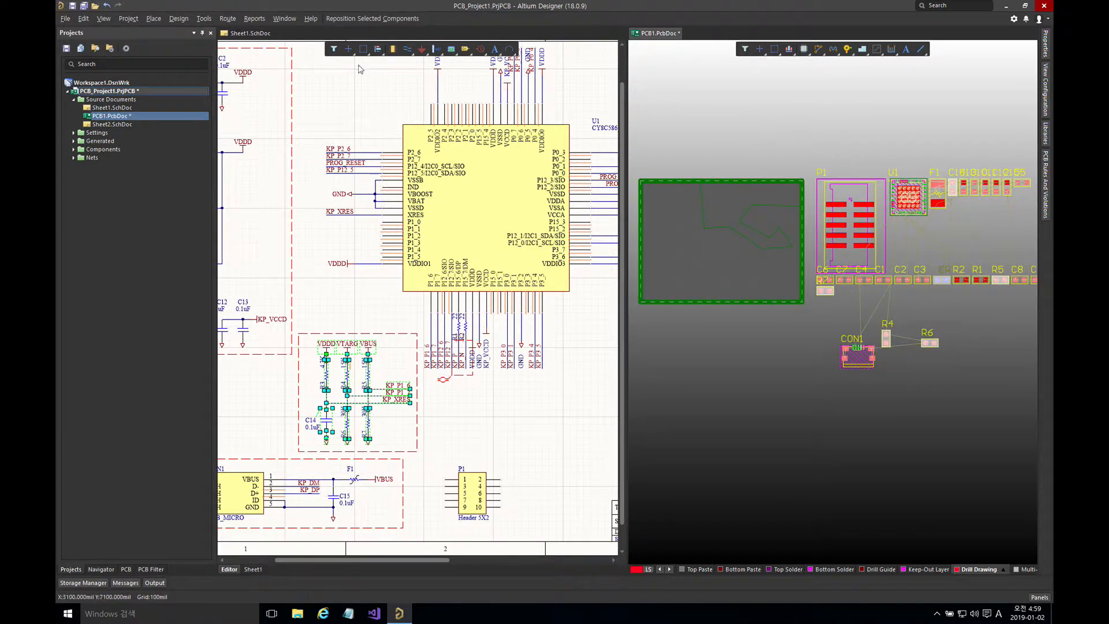
{"action": "left_click", "coordinate": [204, 18]}
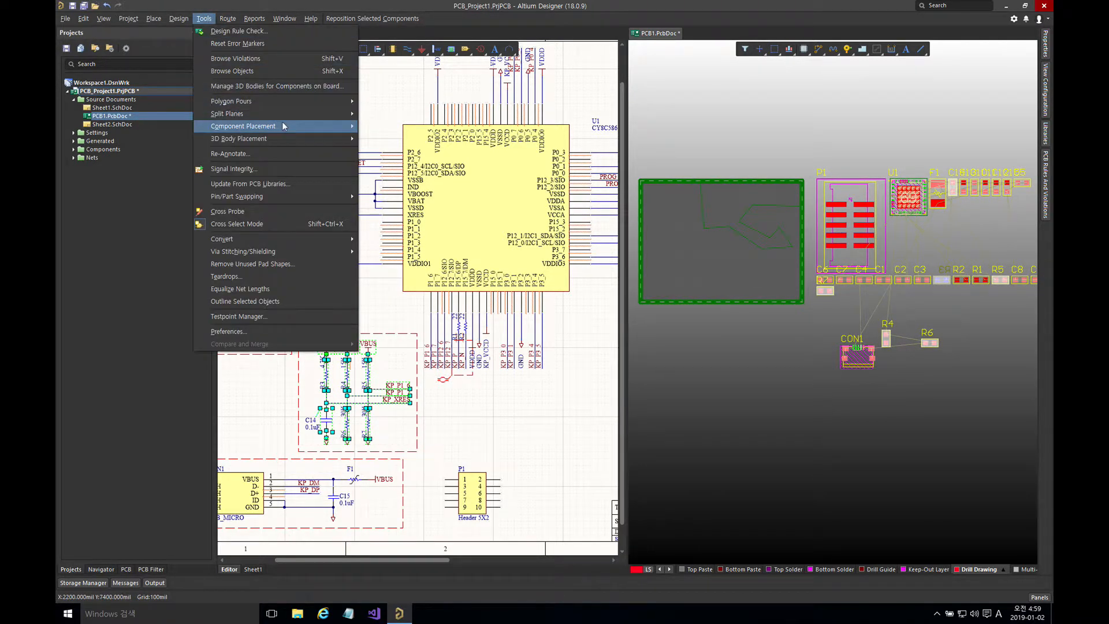
{"action": "mouse_move", "coordinate": [282, 126]}
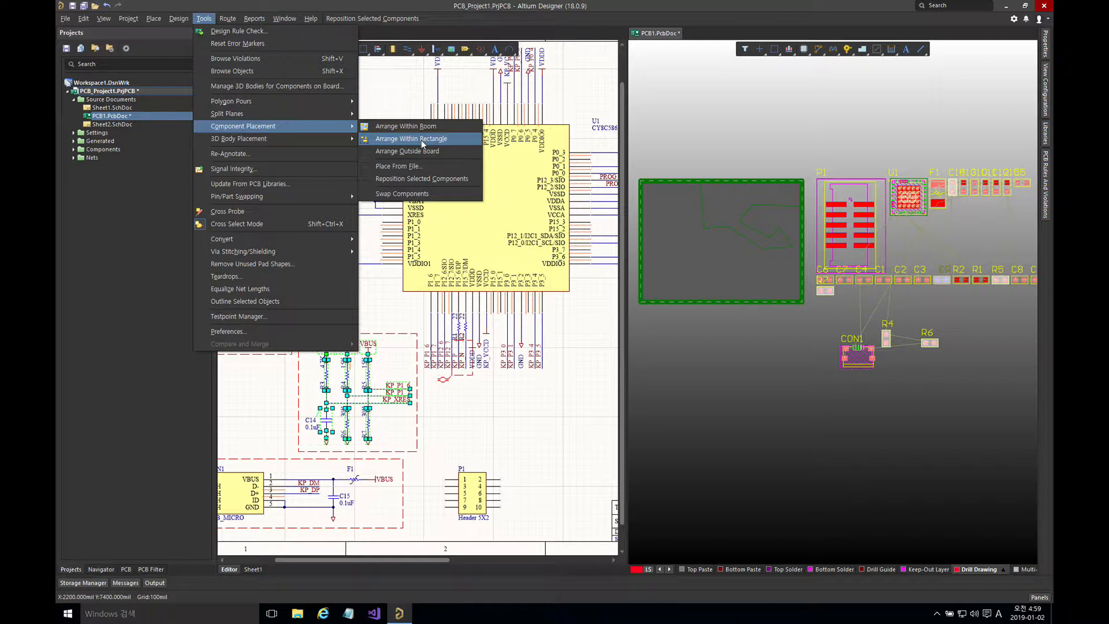
{"action": "left_click", "coordinate": [422, 140]}
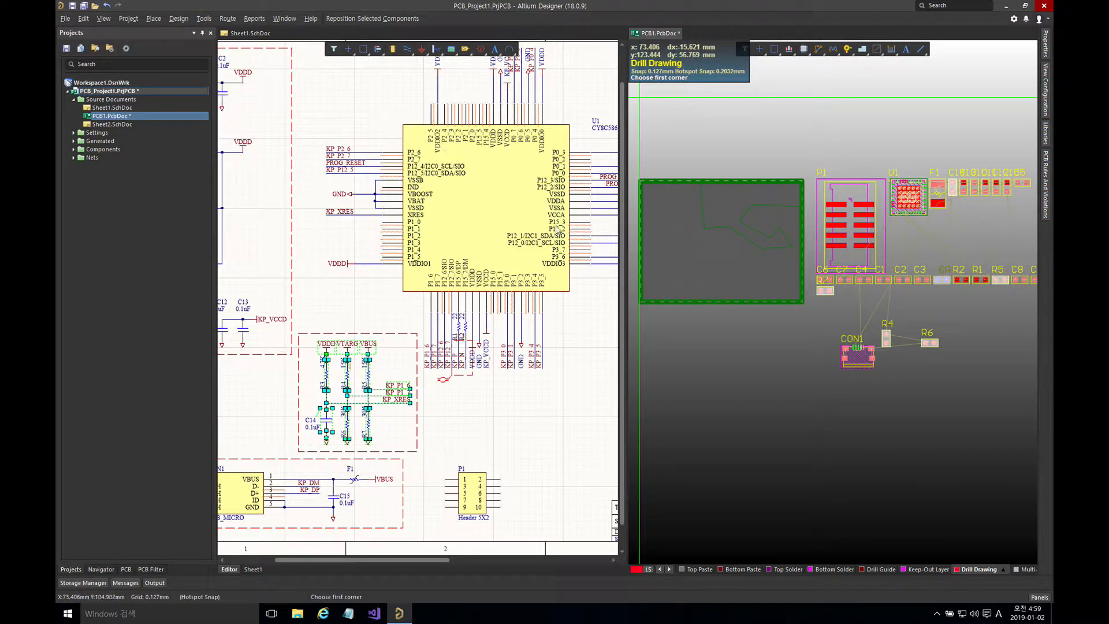
{"action": "left_click", "coordinate": [667, 233]}
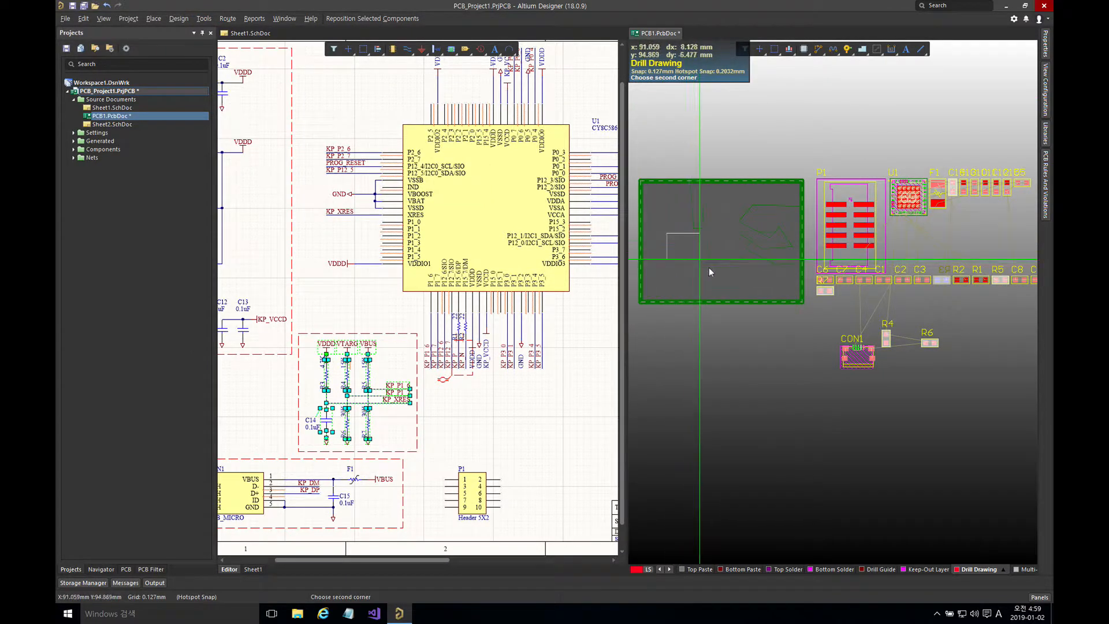
{"action": "left_click", "coordinate": [713, 270]}
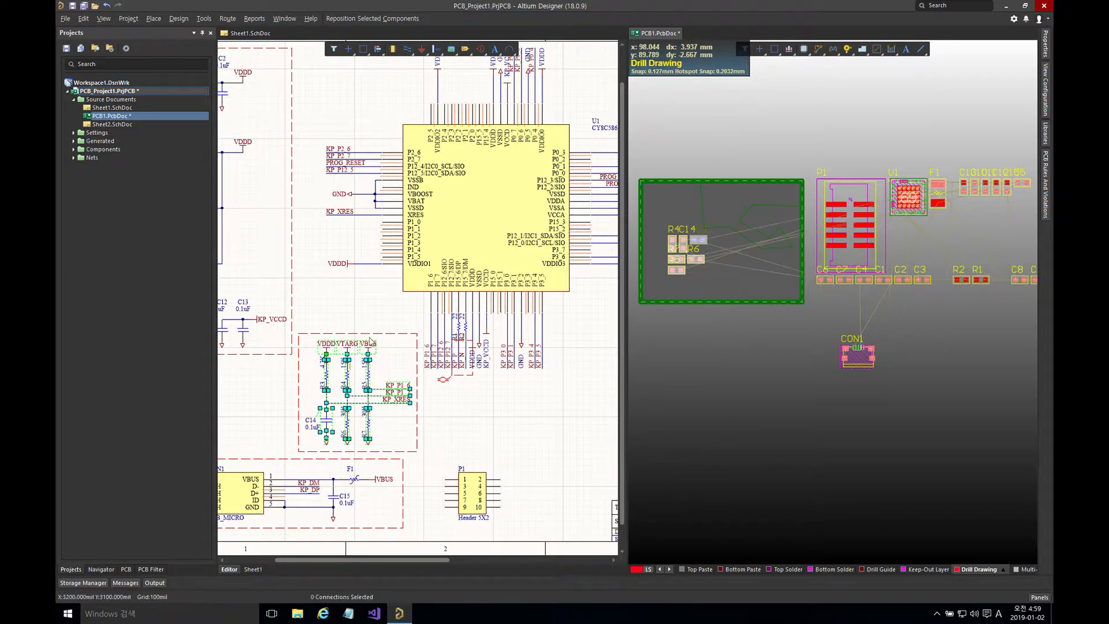
Step: Clear the selection and select the capacitor block C1 to C13 in the schematic to cross-select its footprints
{"action": "right_click_drag", "start_coordinate": [375, 308], "coordinate": [545, 381]}
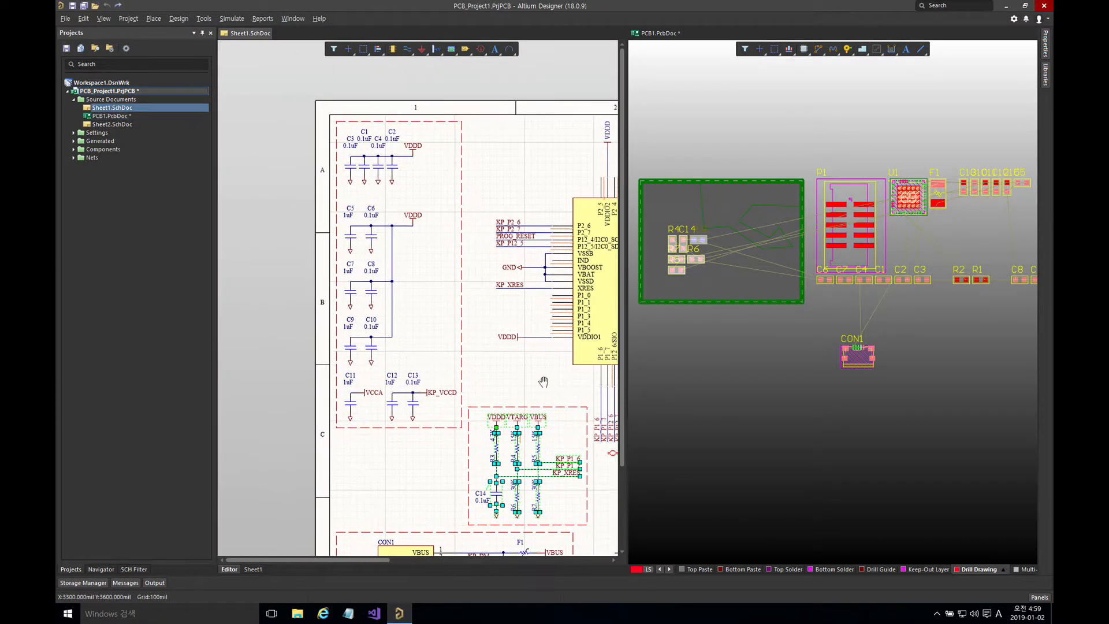
{"action": "left_click", "coordinate": [404, 427]}
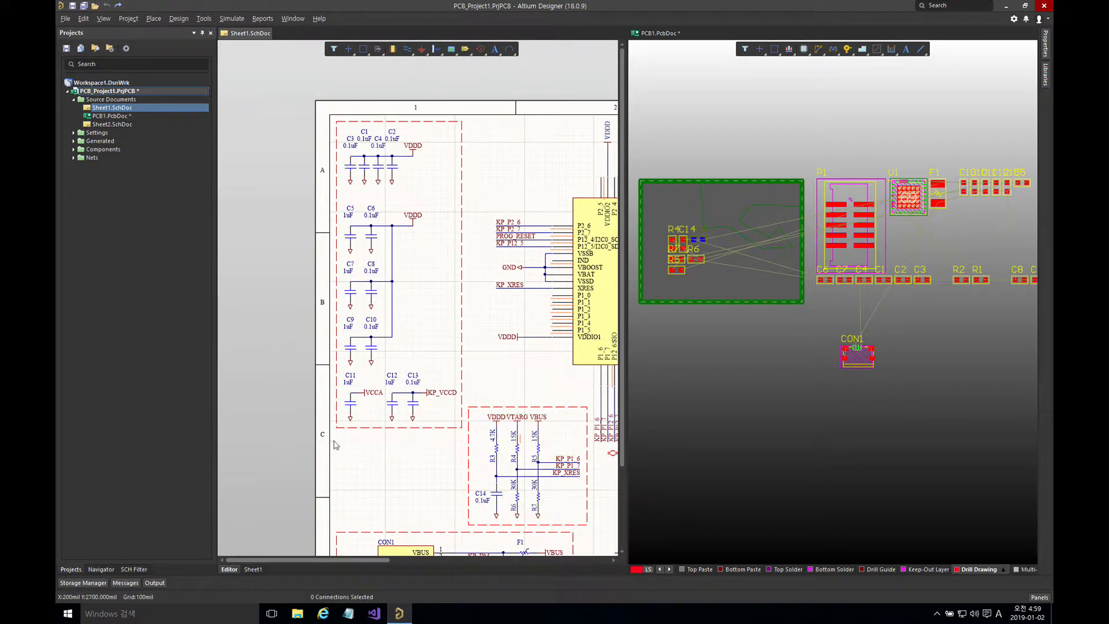
{"action": "left_click_drag", "start_coordinate": [334, 440], "coordinate": [448, 165]}
{"action": "right_click_drag", "start_coordinate": [706, 219], "coordinate": [688, 219]}
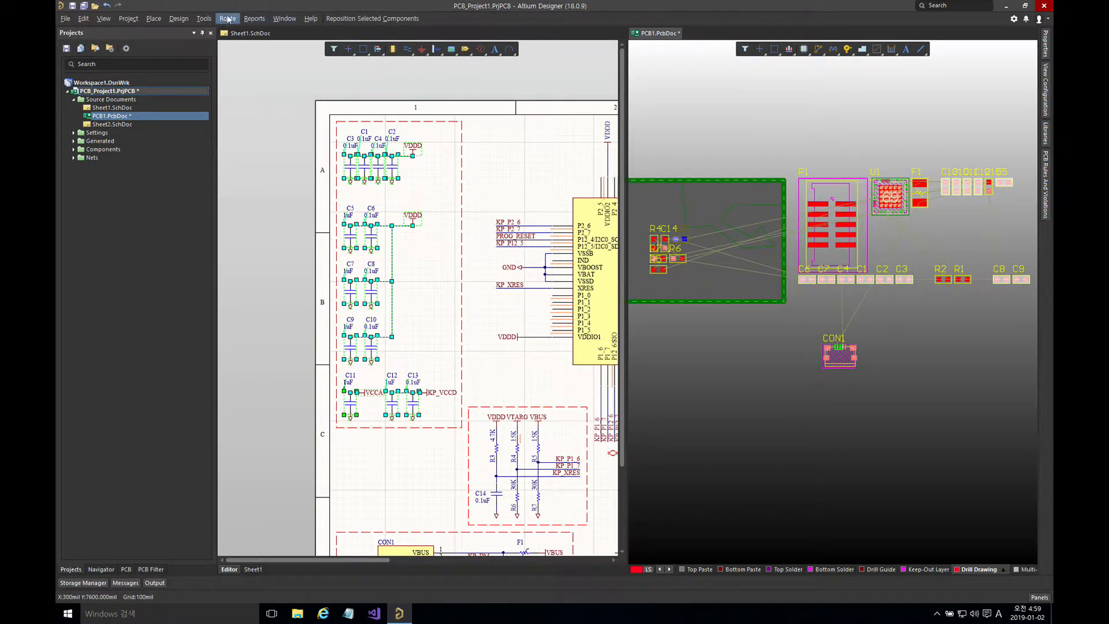
Step: Compare the tool commands offered for the active schematic with those offered for the active PCB document
{"action": "left_click", "coordinate": [204, 18]}
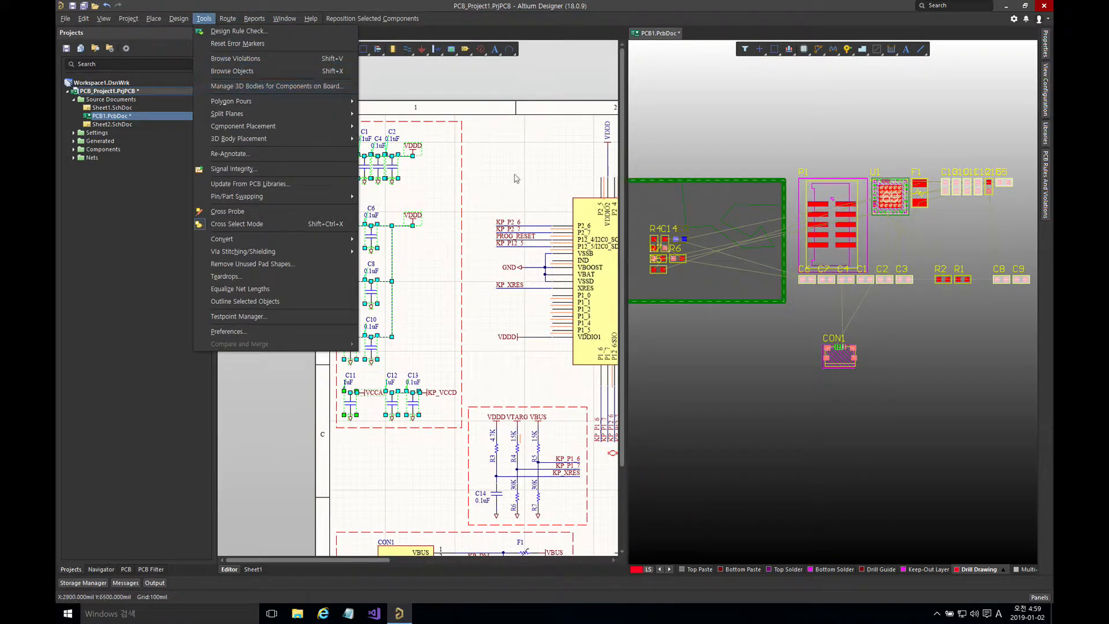
{"action": "left_click", "coordinate": [626, 20]}
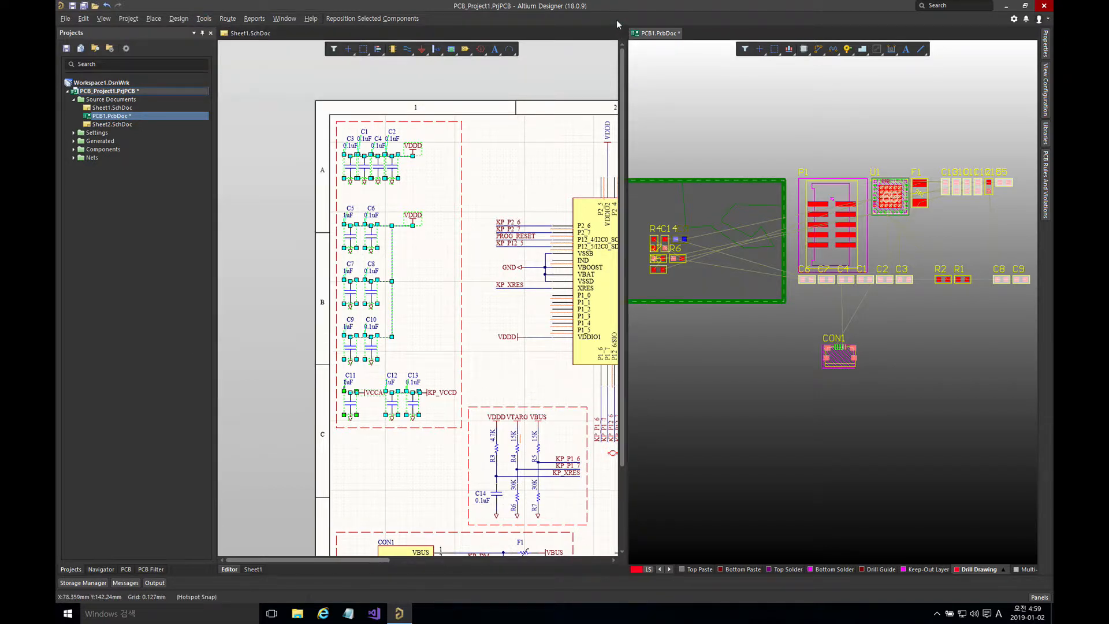
{"action": "left_click", "coordinate": [253, 32]}
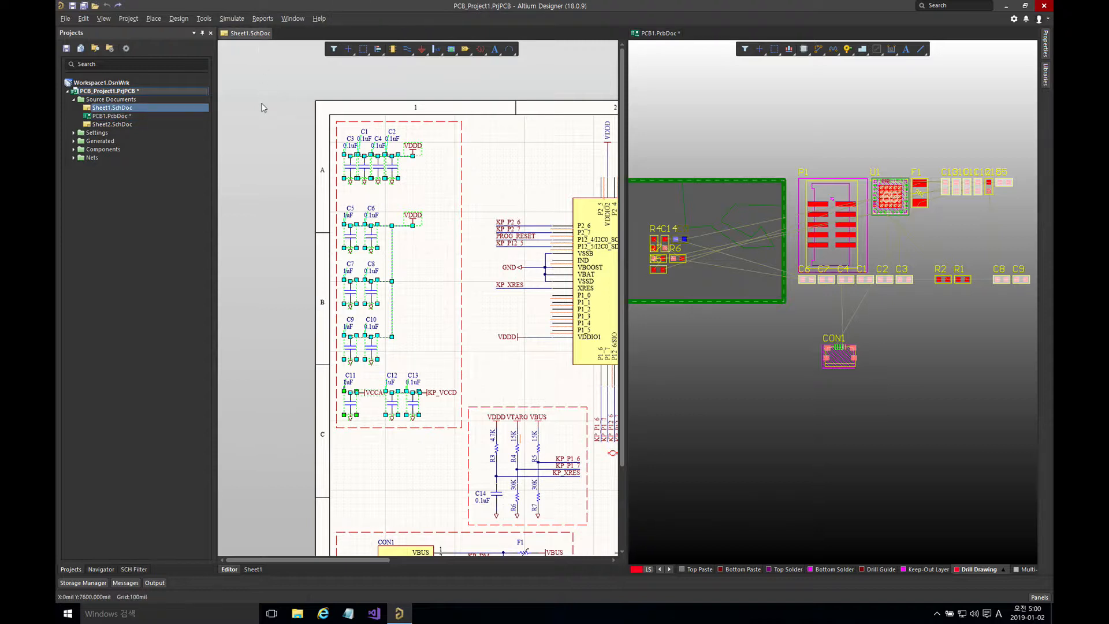
{"action": "left_click", "coordinate": [664, 34]}
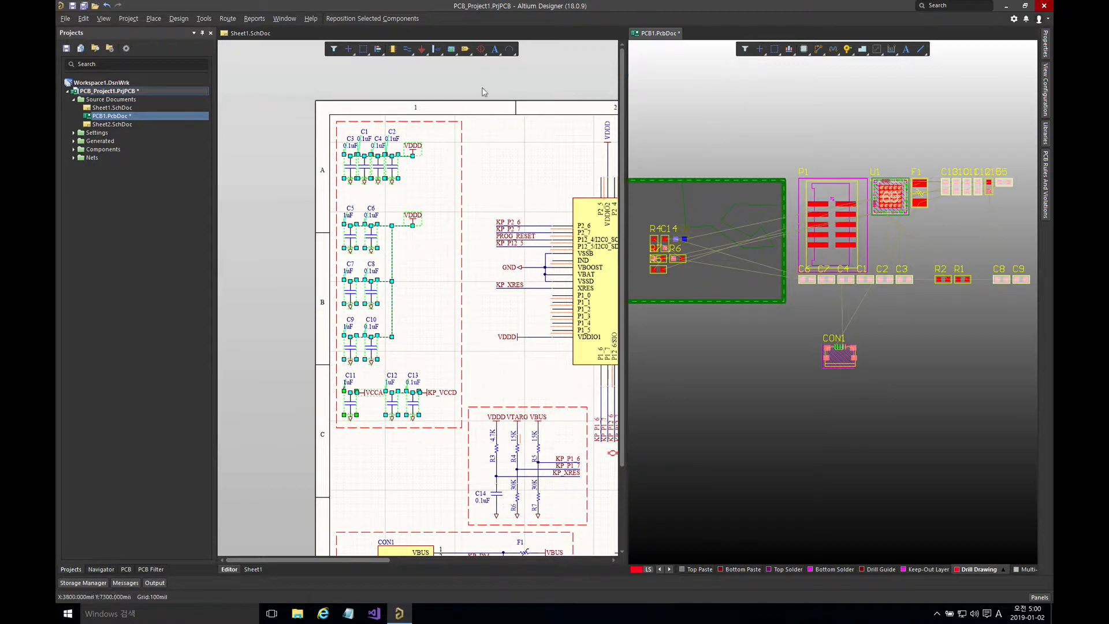
{"action": "left_click", "coordinate": [203, 18]}
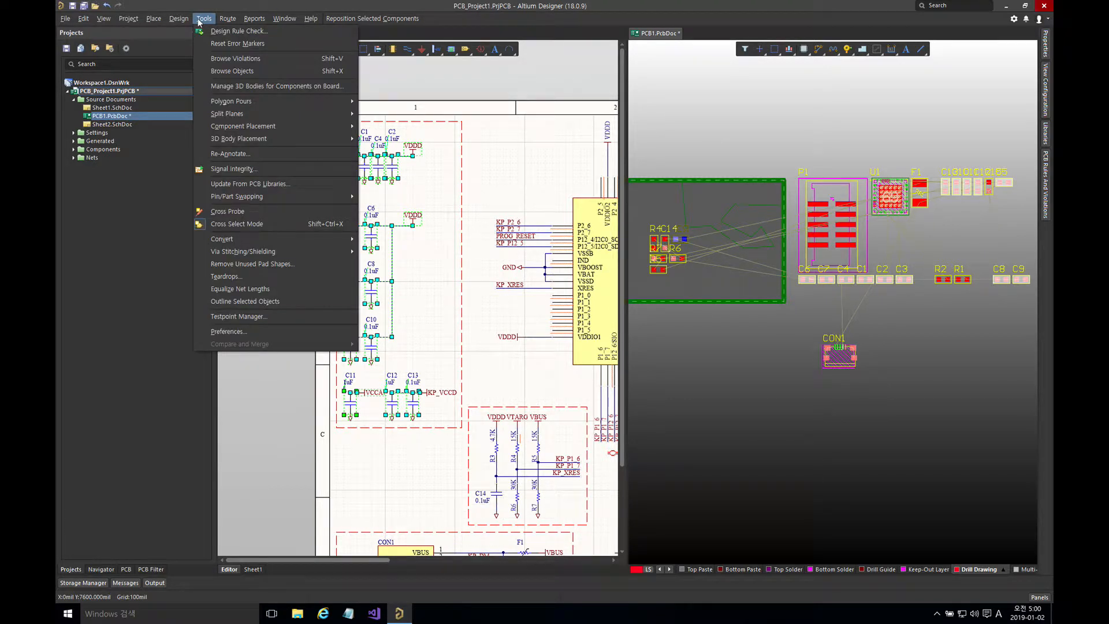
{"action": "left_click", "coordinate": [225, 6]}
{"action": "left_click", "coordinate": [246, 36]}
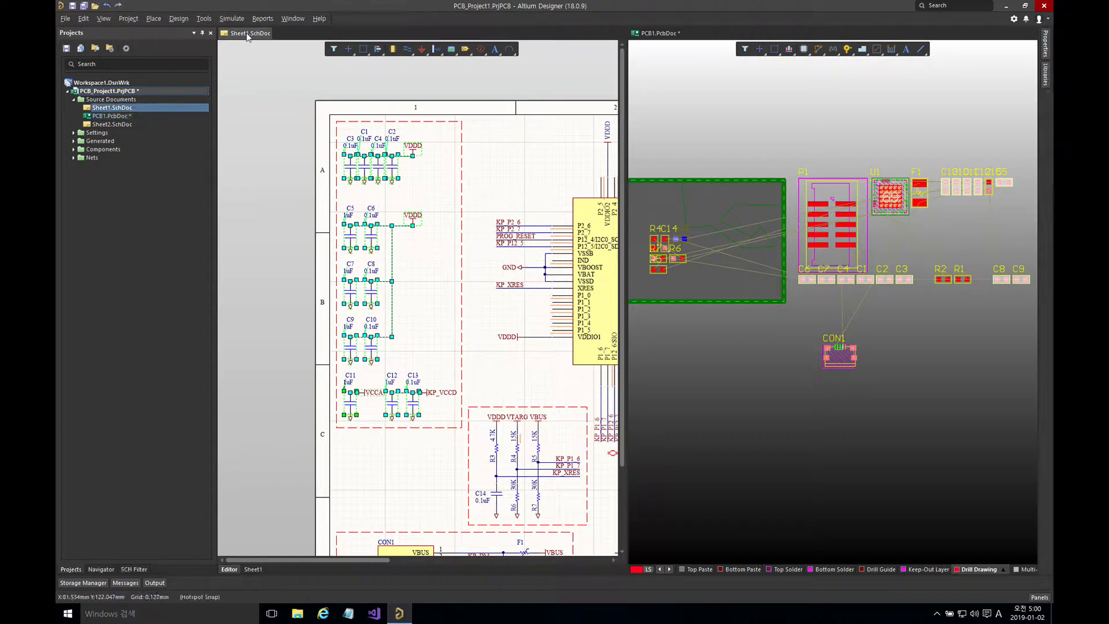
{"action": "left_click", "coordinate": [203, 20]}
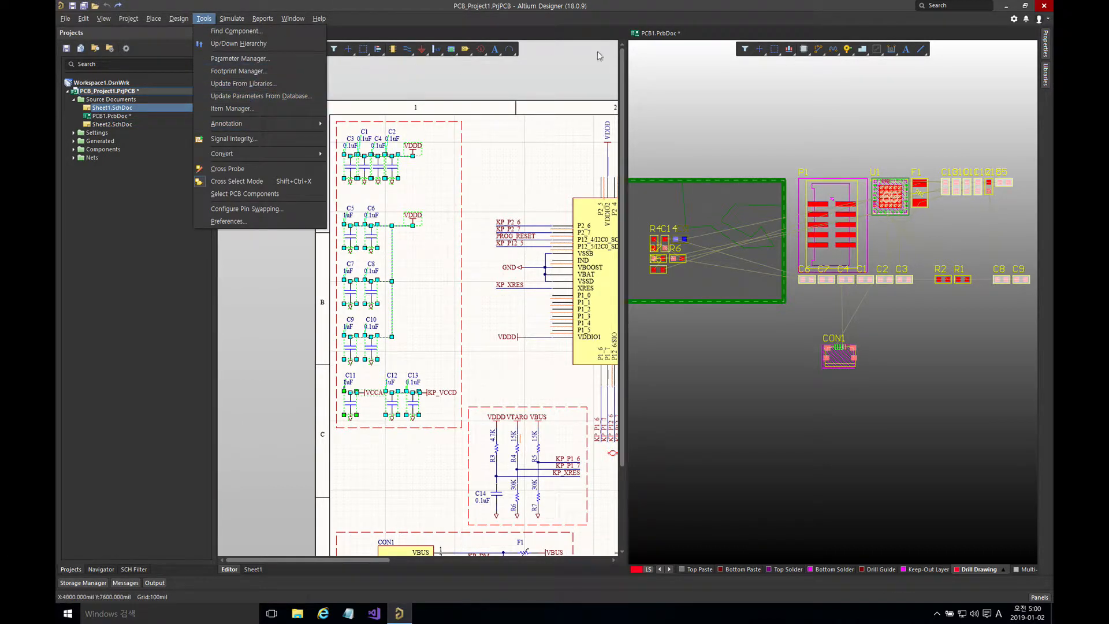
{"action": "left_click", "coordinate": [659, 34]}
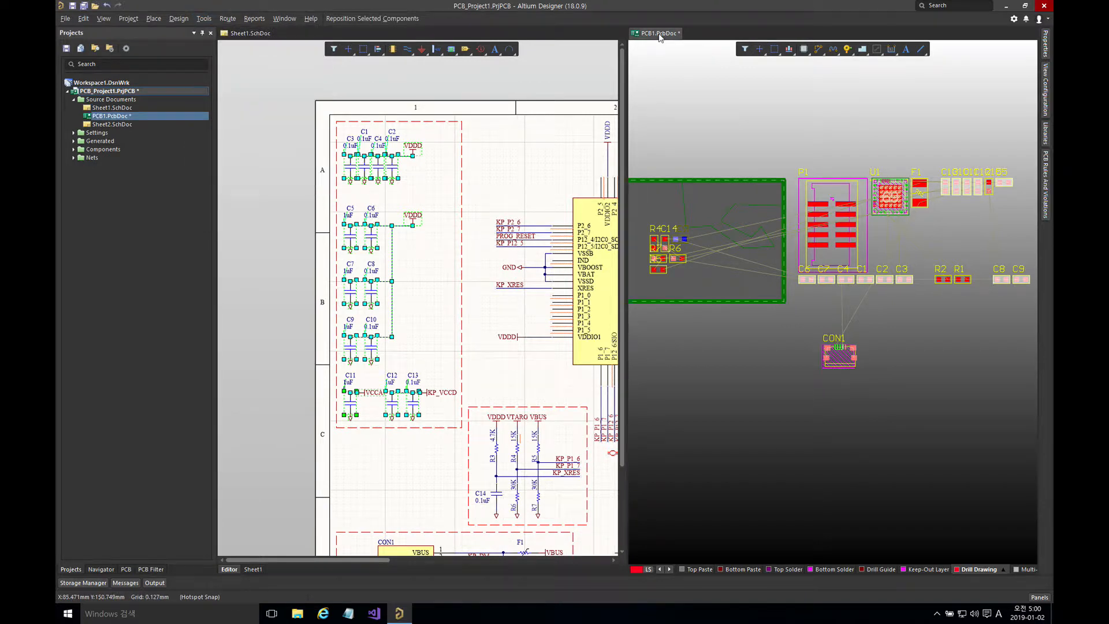
Step: Arrange the cross-selected capacitors C1 to C13 within a rectangle in the board's upper-right area and clear the selection
{"action": "left_click", "coordinate": [203, 19]}
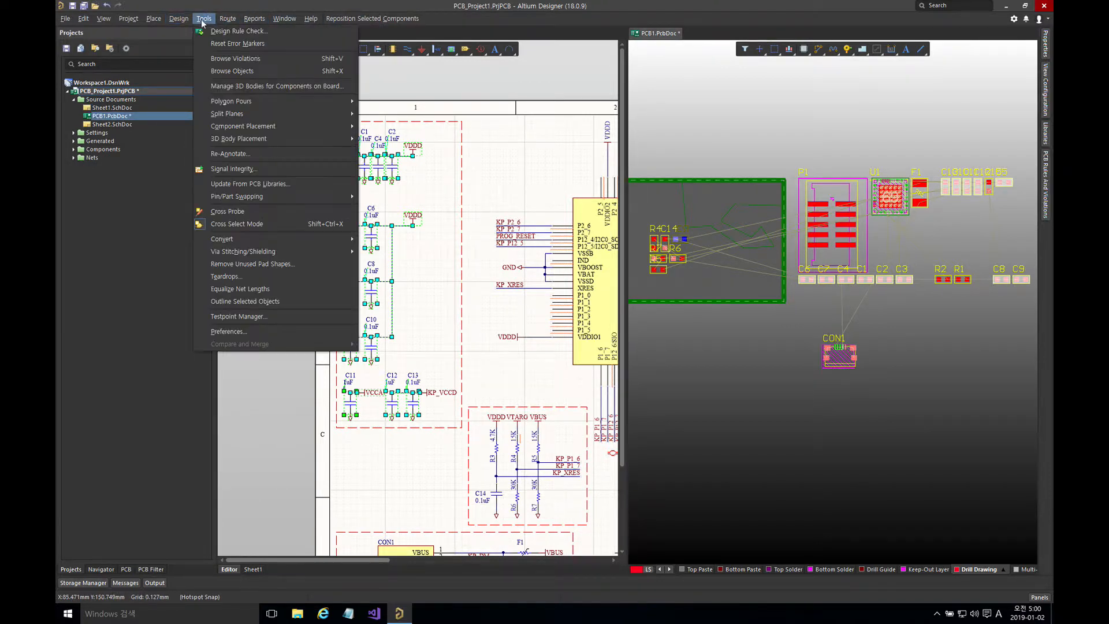
{"action": "mouse_move", "coordinate": [275, 126]}
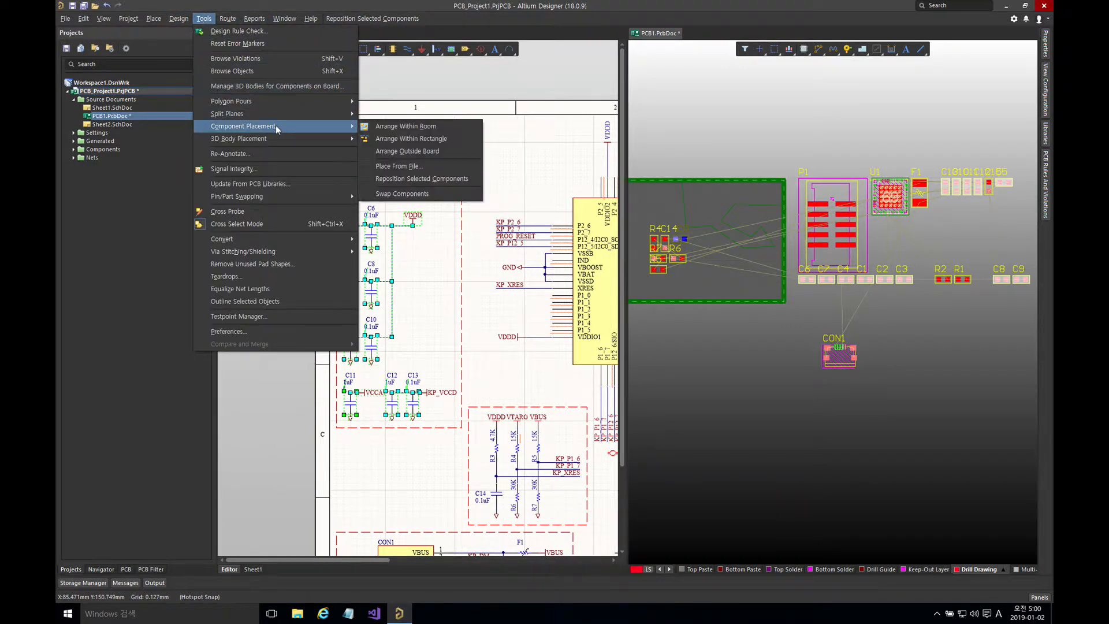
{"action": "left_click", "coordinate": [431, 138]}
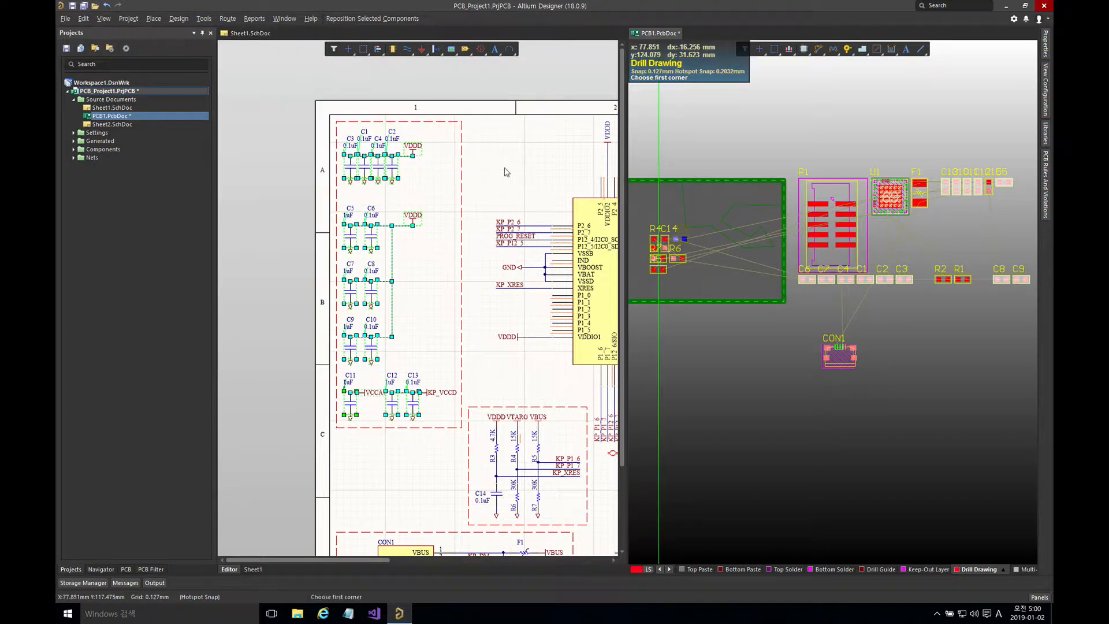
{"action": "left_click", "coordinate": [714, 197]}
{"action": "left_click", "coordinate": [782, 255]}
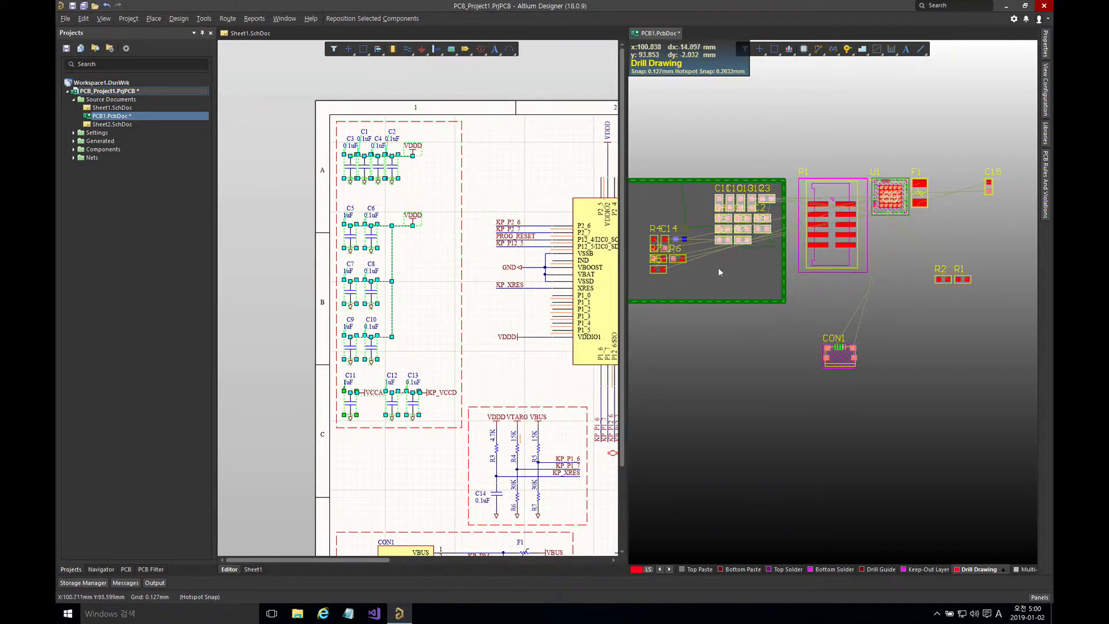
{"action": "right_click_drag", "start_coordinate": [719, 269], "coordinate": [744, 260]}
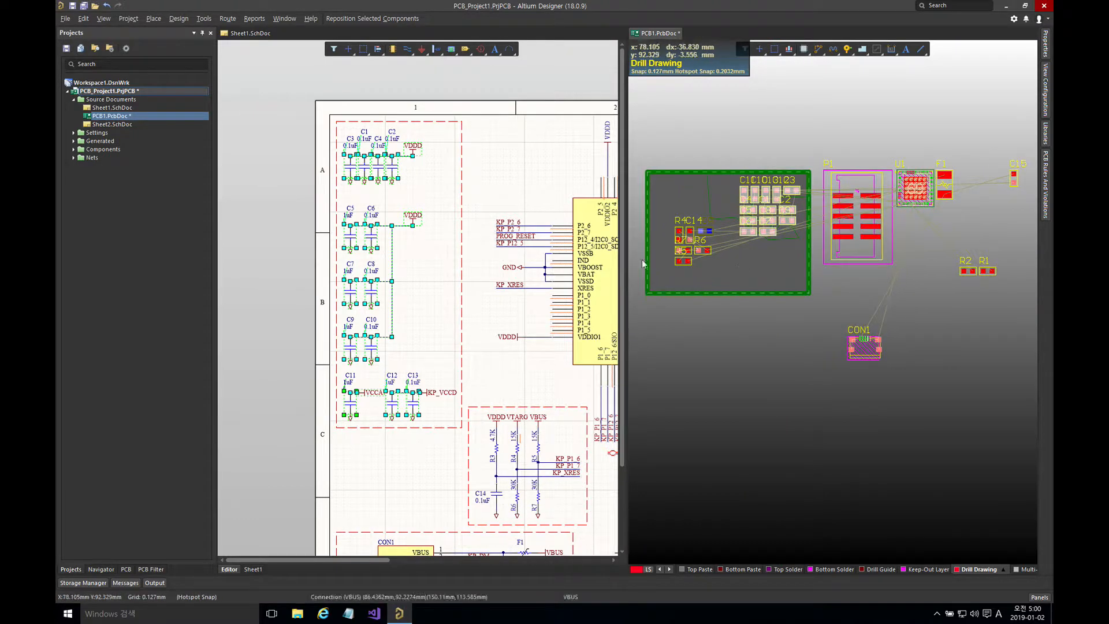
{"action": "left_click", "coordinate": [480, 259]}
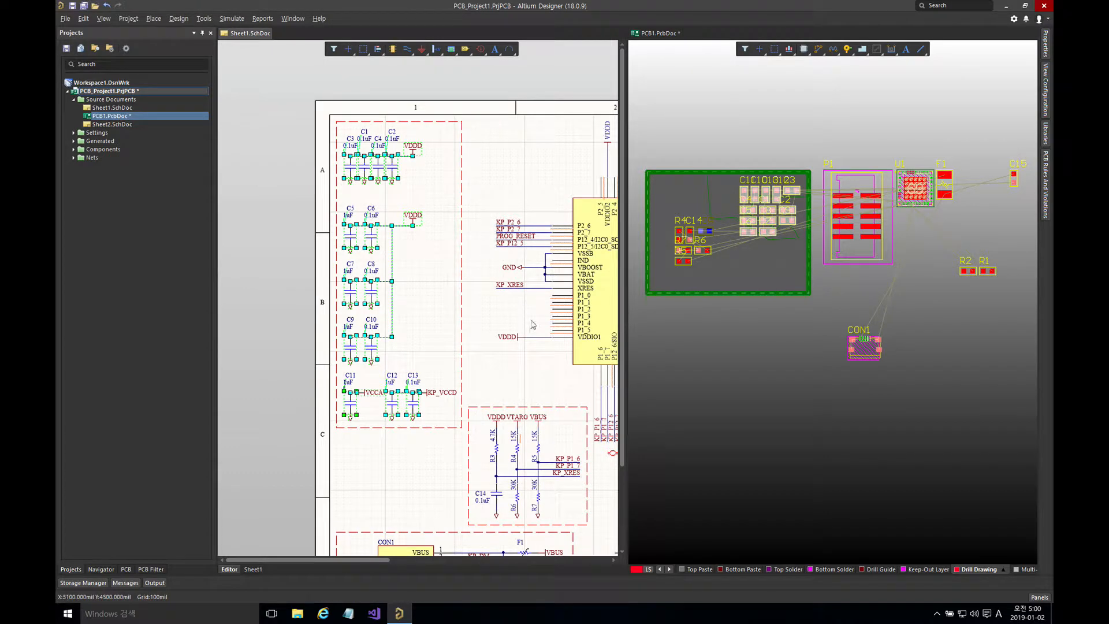
{"action": "left_click", "coordinate": [550, 375]}
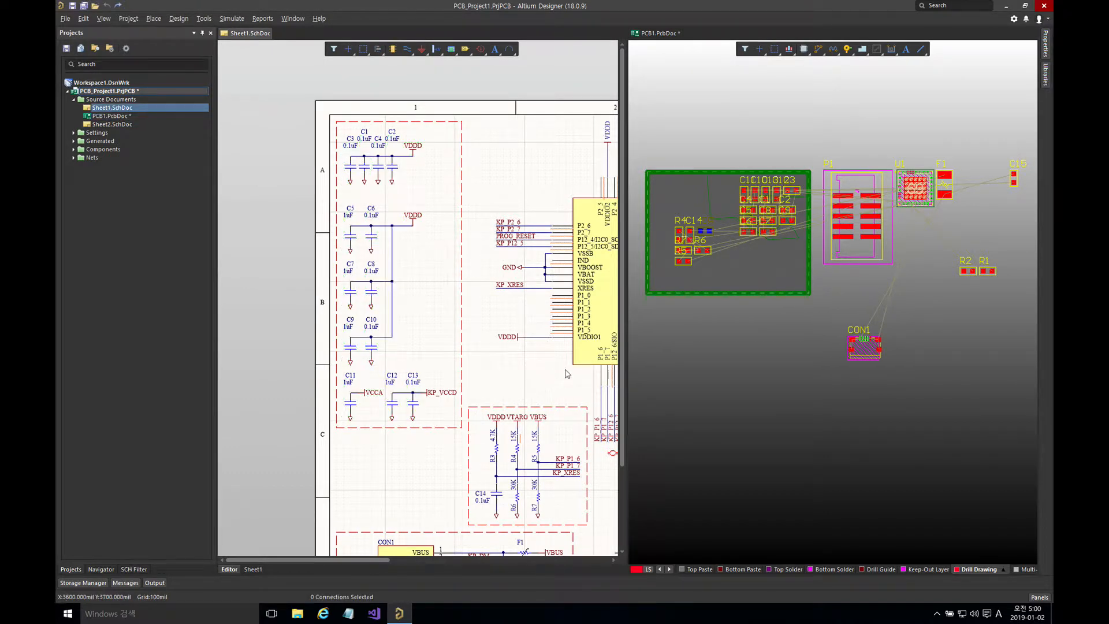
Step: Examine the lower part of the schematic and the free board area below the capacitor group C1 to C13
{"action": "right_click_drag", "start_coordinate": [564, 371], "coordinate": [460, 208]}
{"action": "left_click", "coordinate": [756, 260]}
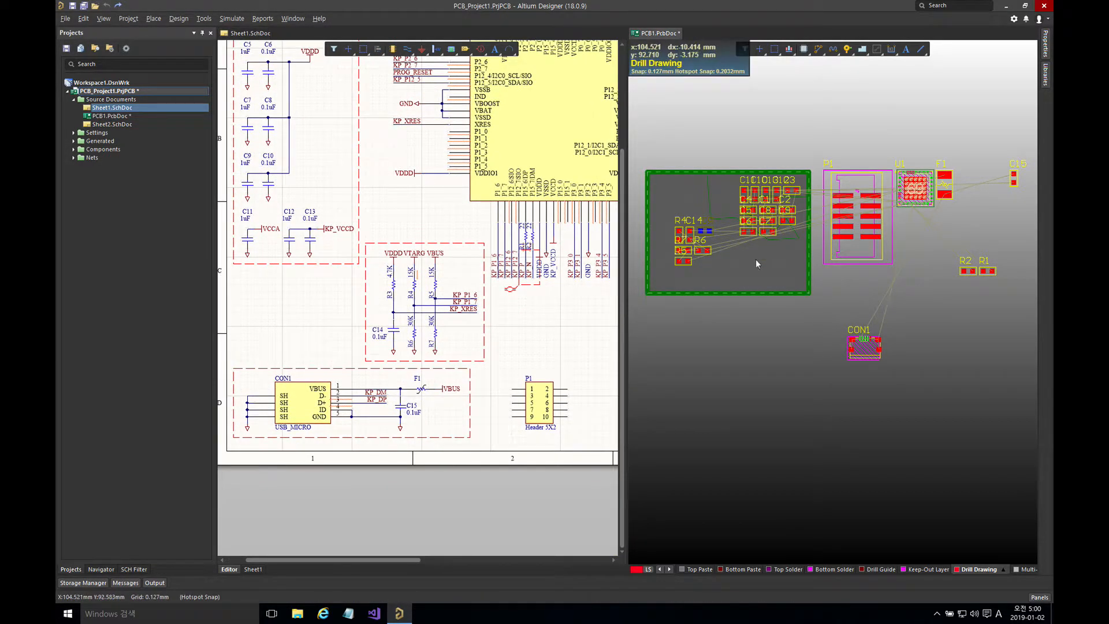
{"action": "right_click_drag", "start_coordinate": [742, 266], "coordinate": [760, 275]}
{"action": "key", "text": "z"}
{"action": "key", "text": "w"}
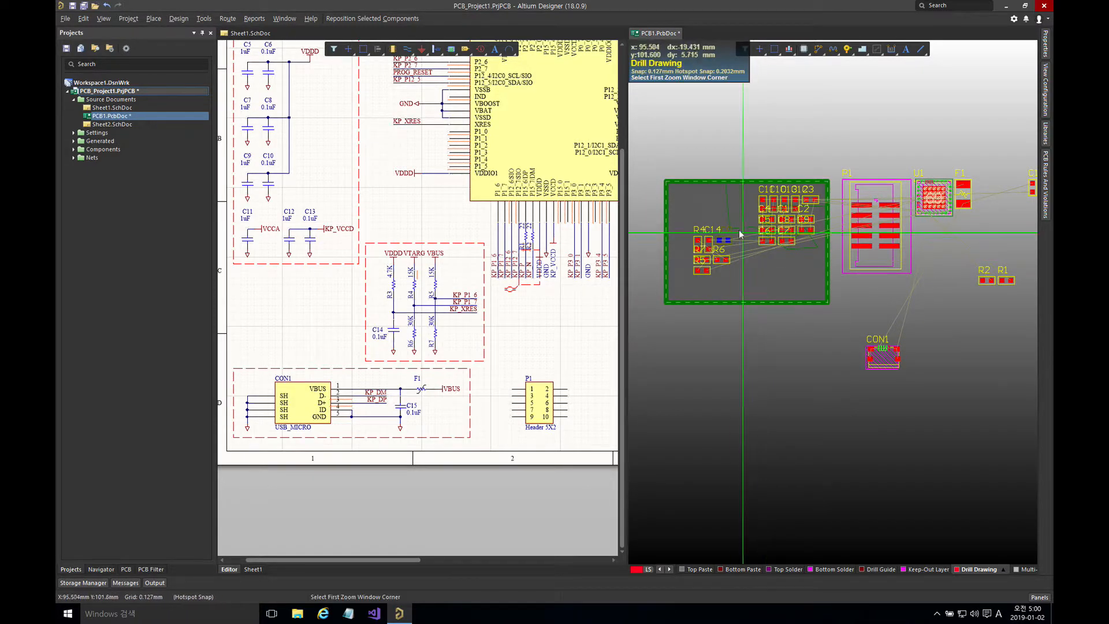
{"action": "left_click", "coordinate": [732, 224]}
{"action": "left_click", "coordinate": [833, 312]}
{"action": "right_click_drag", "start_coordinate": [816, 311], "coordinate": [823, 313]}
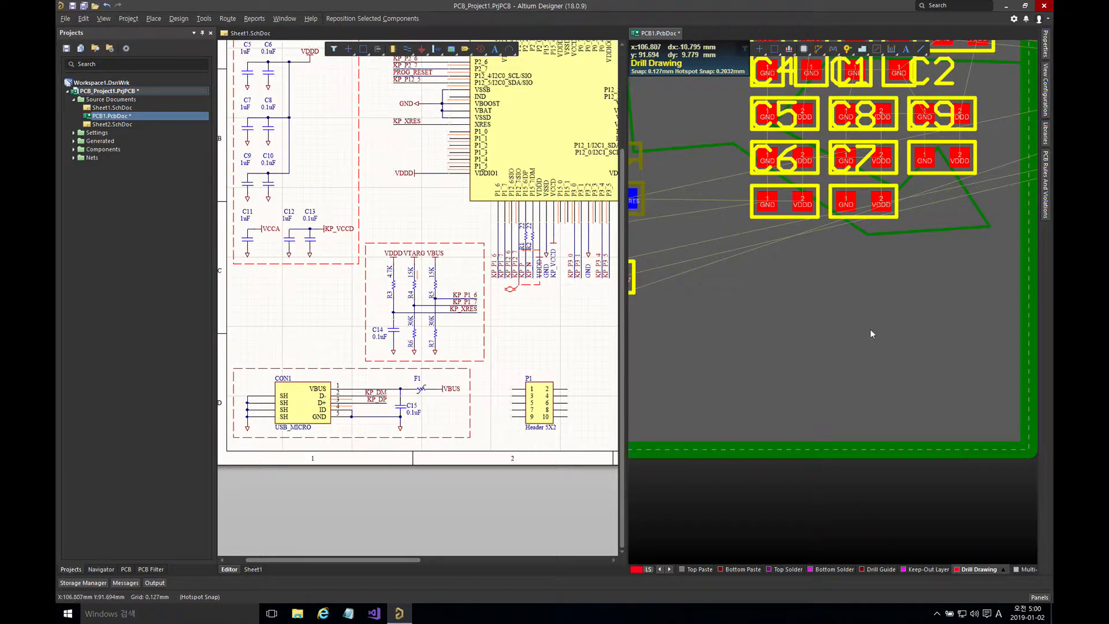
{"action": "mouse_move", "coordinate": [835, 338]}
{"action": "right_mouse_down"}
{"action": "mouse_move", "coordinate": [846, 335]}
{"action": "mouse_move", "coordinate": [817, 337]}
{"action": "right_mouse_up"}
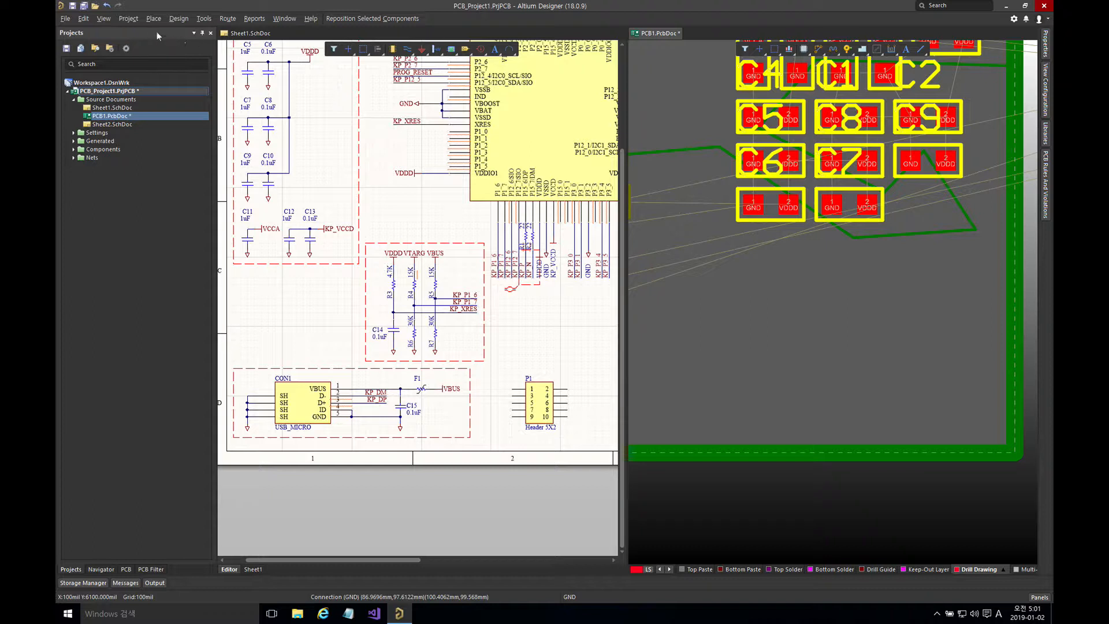
Step: Choose component CON1 by its designator, move it to the cursor and place it in the board's lower-right area below the capacitors
{"action": "left_click", "coordinate": [83, 19]}
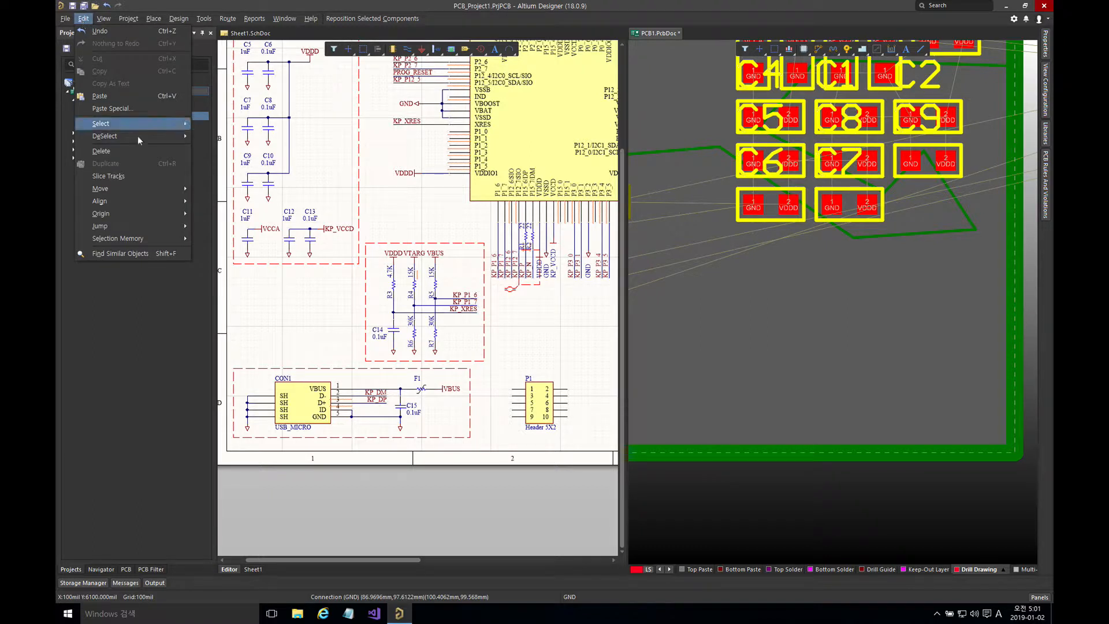
{"action": "mouse_move", "coordinate": [162, 187]}
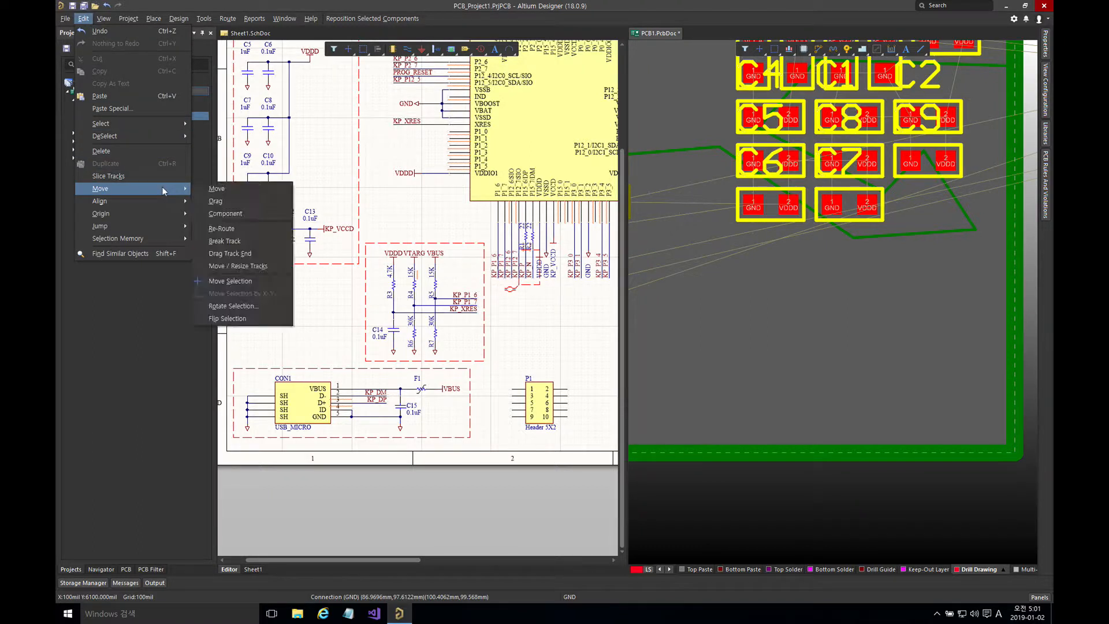
{"action": "left_click", "coordinate": [234, 213]}
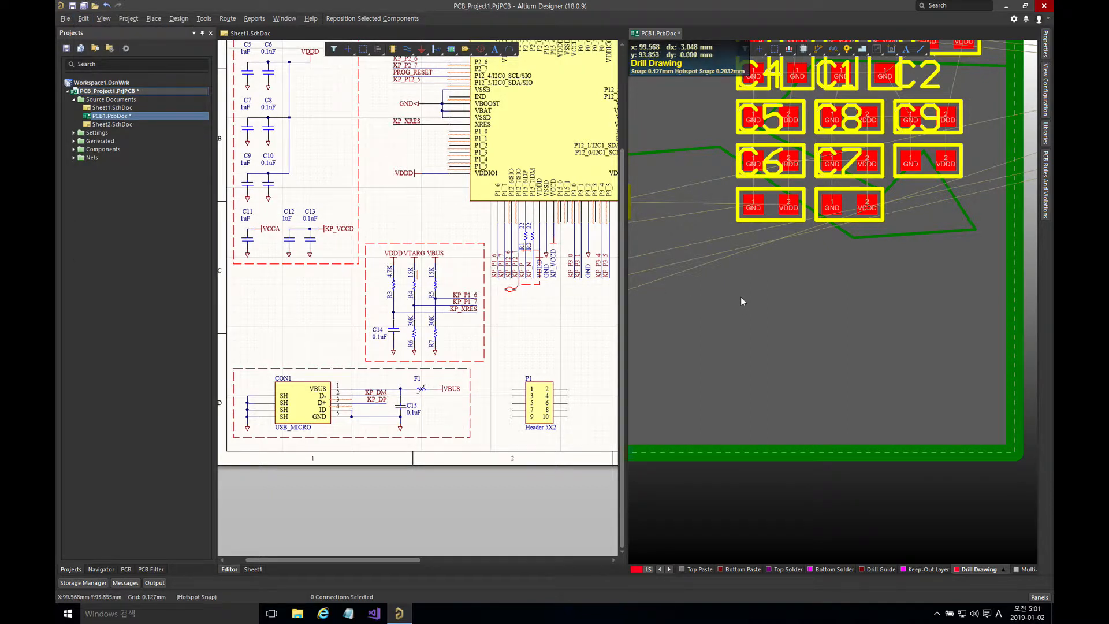
{"action": "key", "text": "m"}
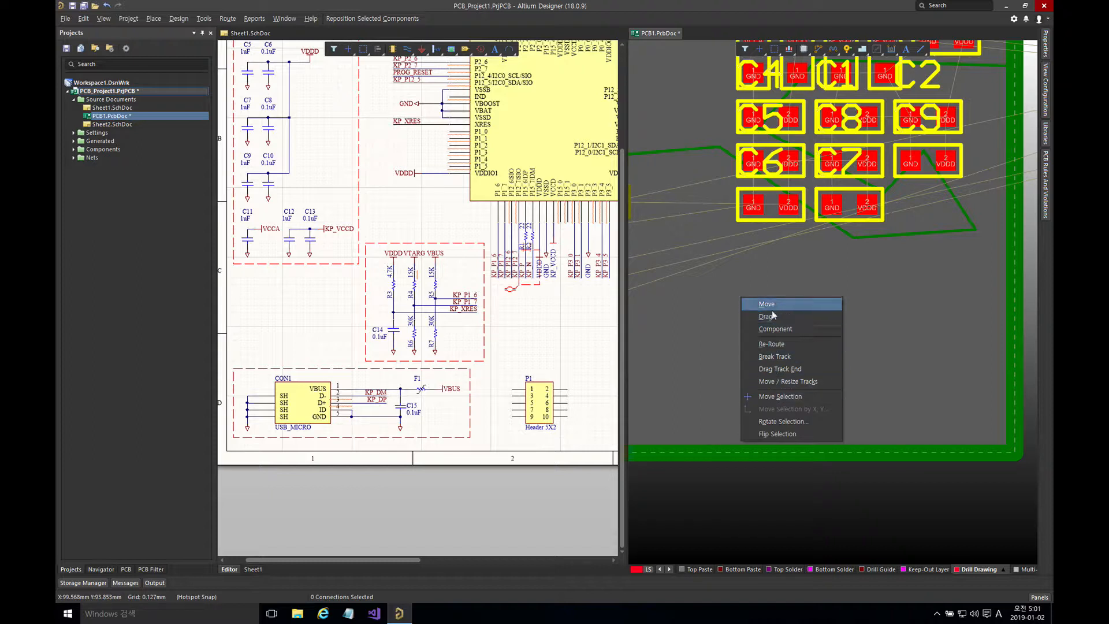
{"action": "left_click", "coordinate": [774, 329]}
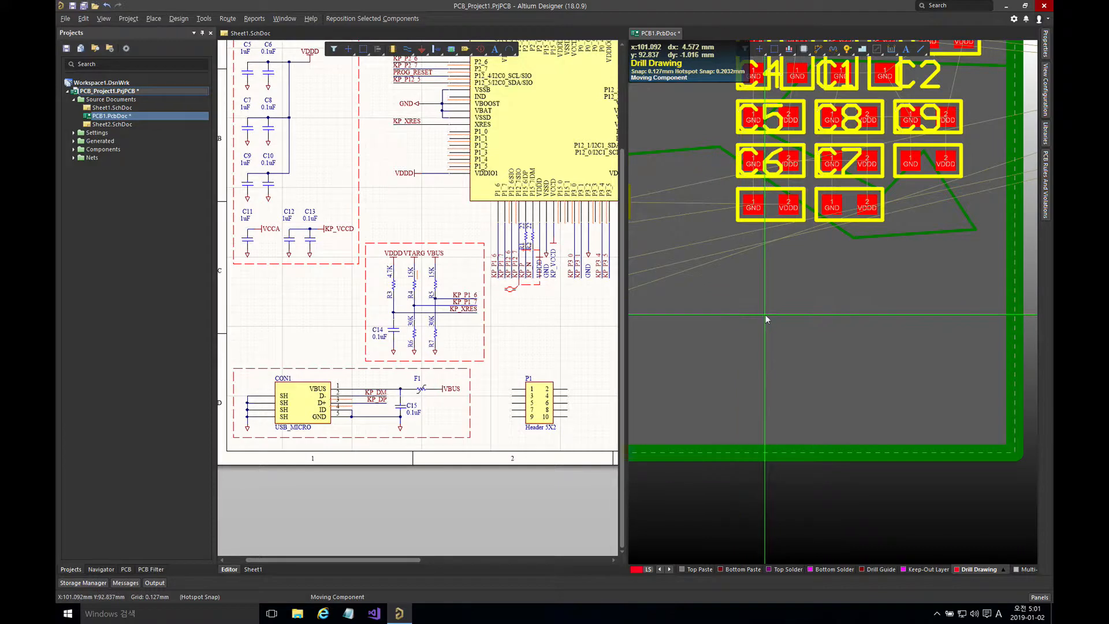
{"action": "left_click", "coordinate": [767, 319]}
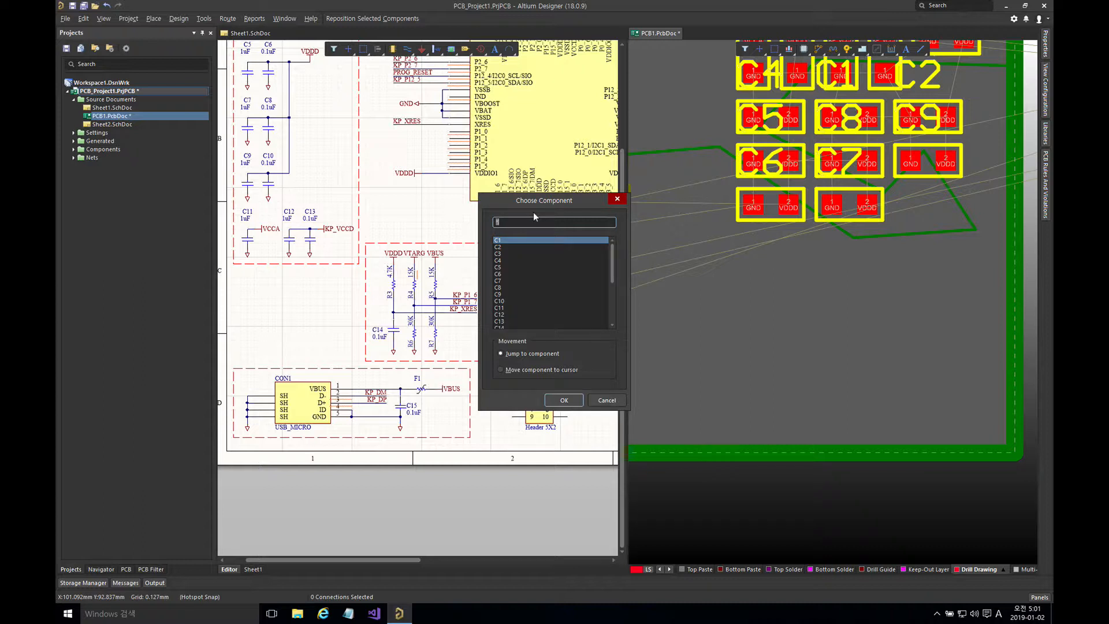
{"action": "type", "text": "CON1"}
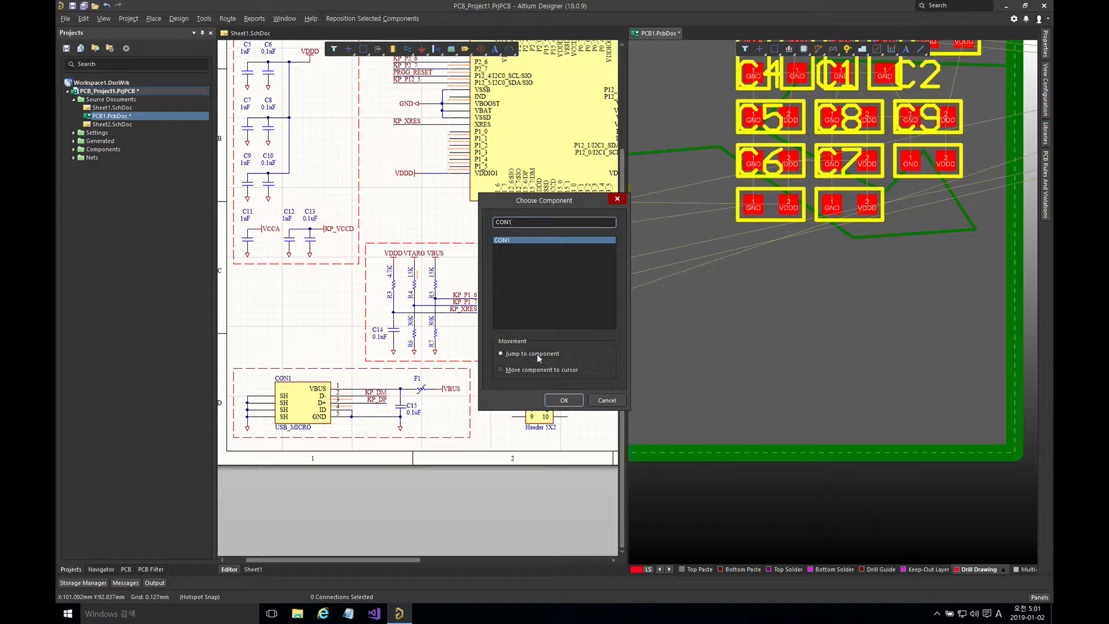
{"action": "left_click", "coordinate": [511, 370]}
{"action": "left_click", "coordinate": [572, 401]}
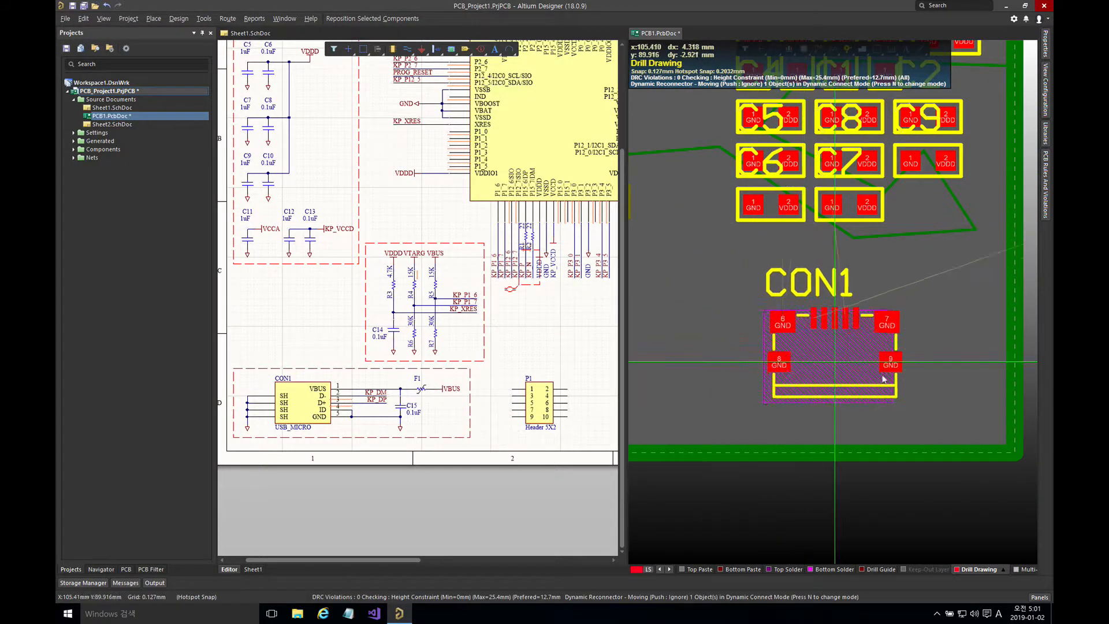
{"action": "left_click", "coordinate": [938, 398]}
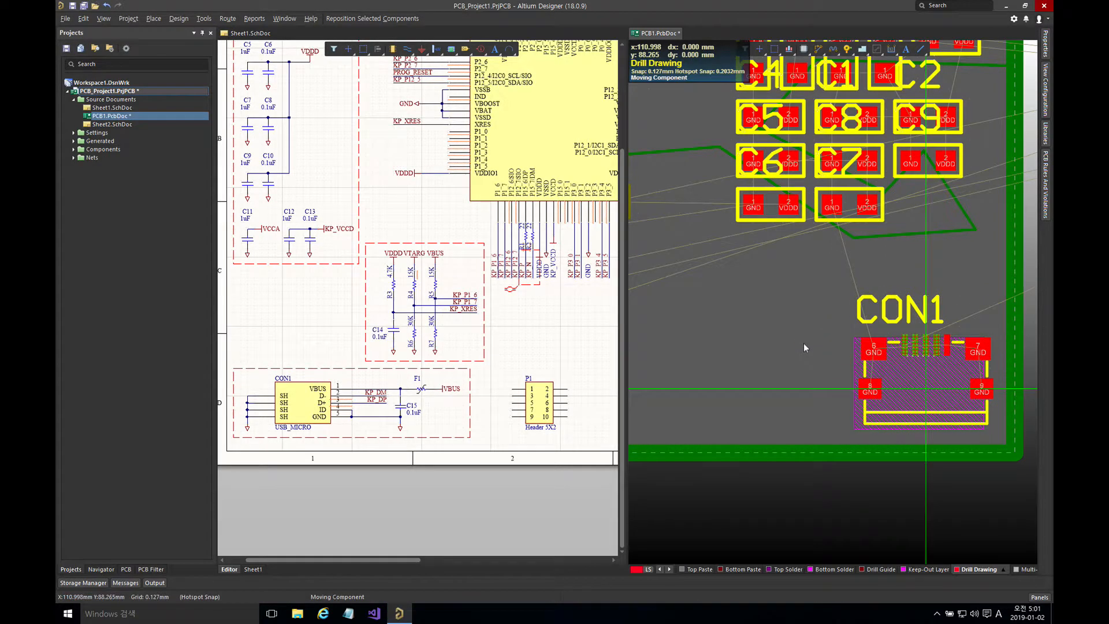
{"action": "left_click", "coordinate": [860, 400]}
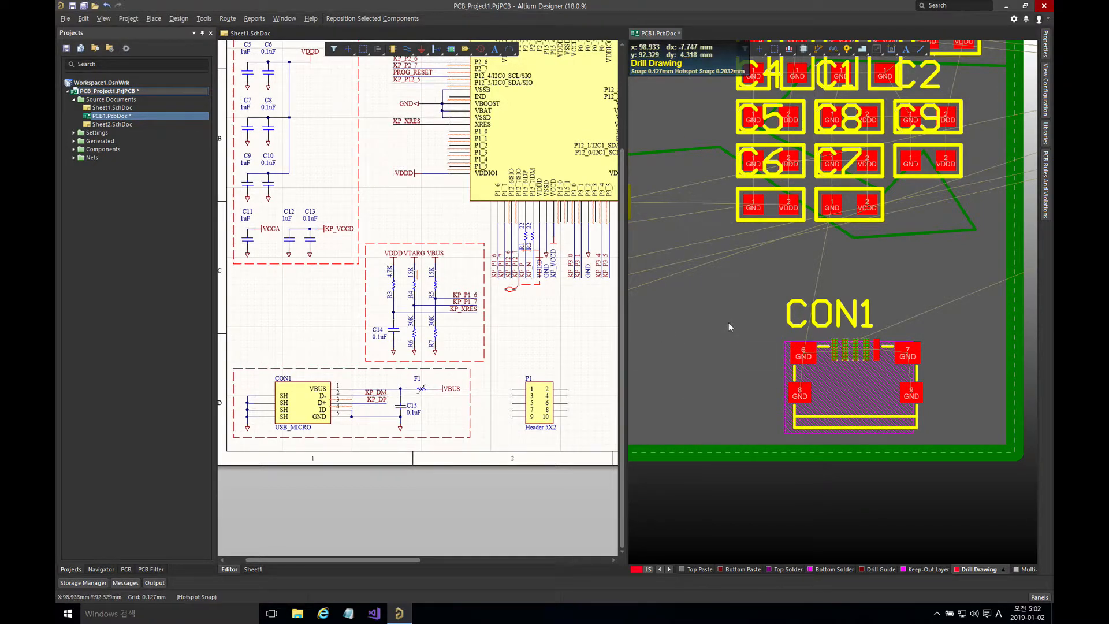
Step: Move the footprint group R3 to R7 and C14 into the board's lower-left corner and clear the selection
{"action": "right_click_drag", "start_coordinate": [729, 327], "coordinate": [904, 300]}
{"action": "left_click", "coordinate": [913, 448]}
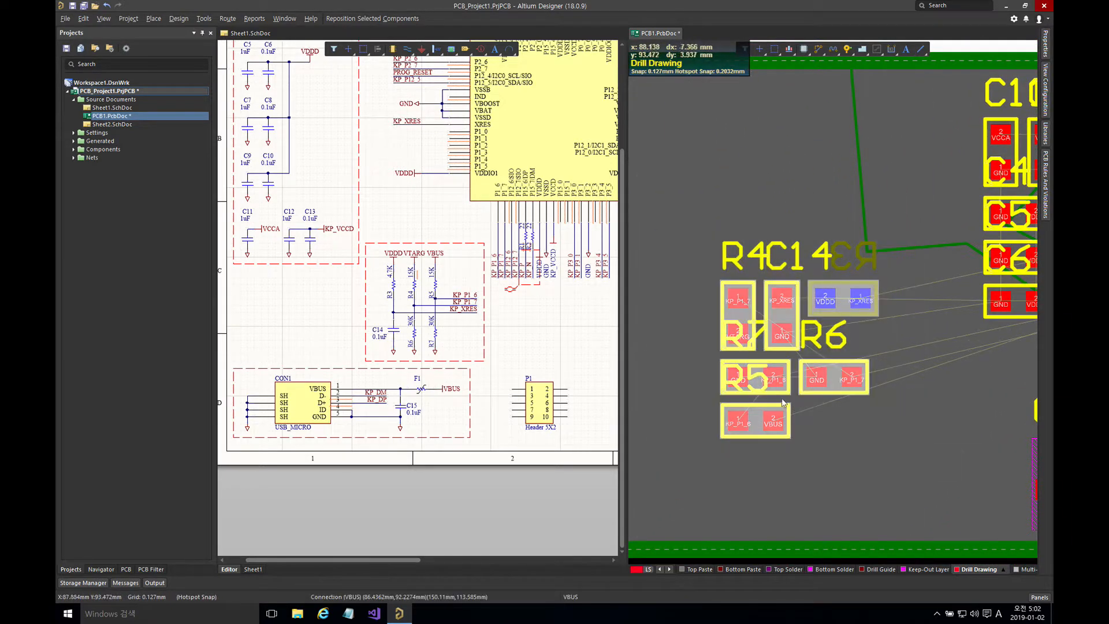
{"action": "left_click", "coordinate": [664, 503]}
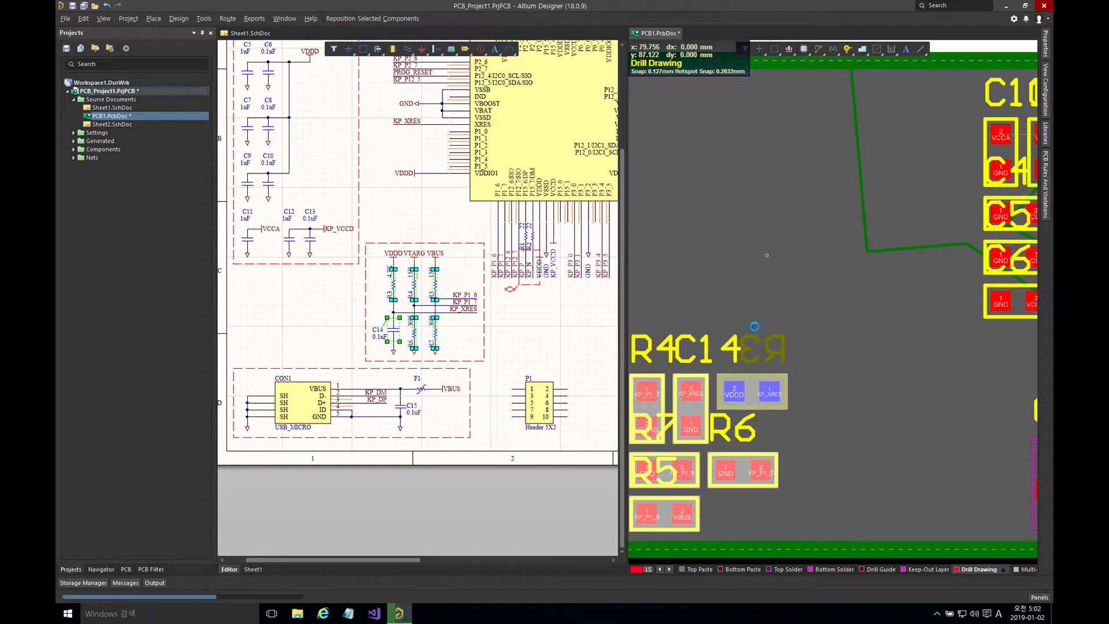
{"action": "left_click", "coordinate": [829, 289]}
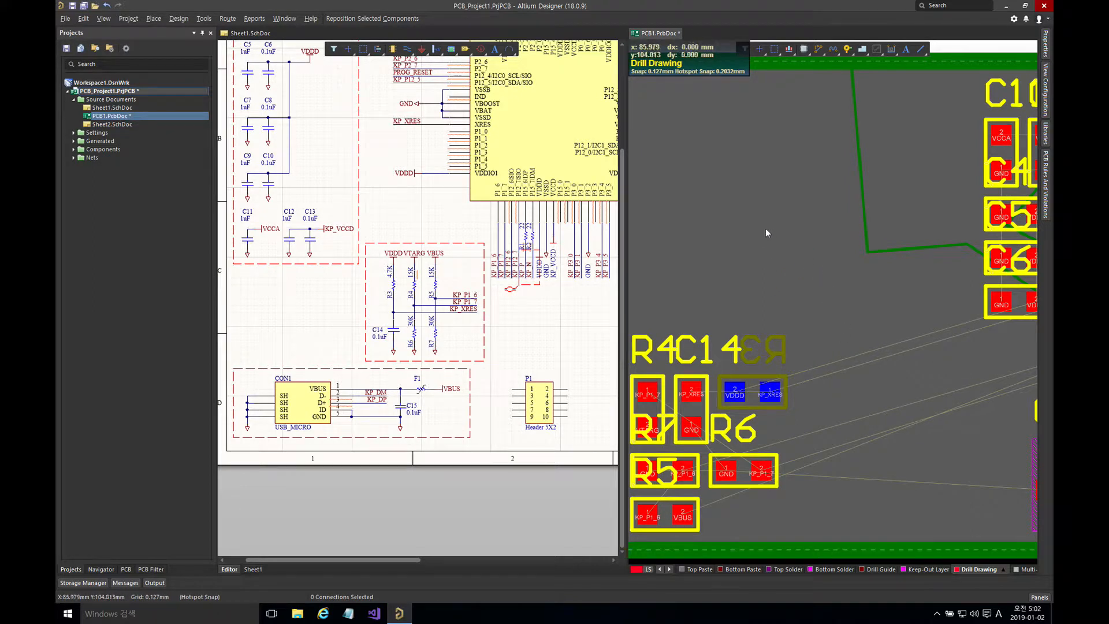
Step: Choose component U1 by its designator and place it near the middle of the board, left of the capacitor group
{"action": "right_click_drag", "start_coordinate": [765, 228], "coordinate": [777, 262]}
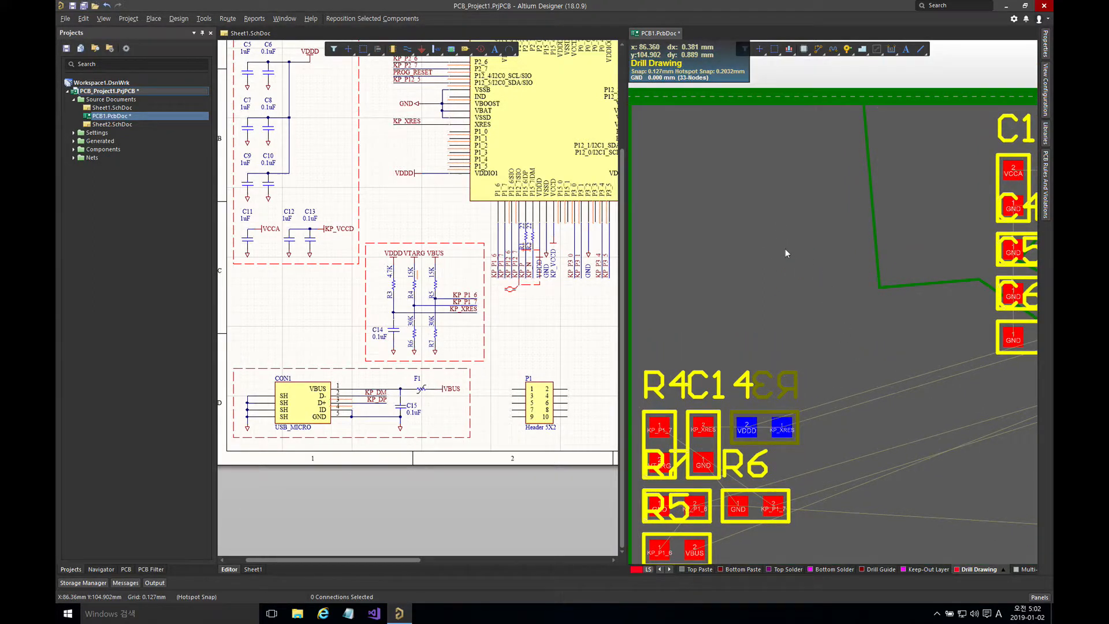
{"action": "key", "text": "m"}
{"action": "left_click", "coordinate": [819, 282]}
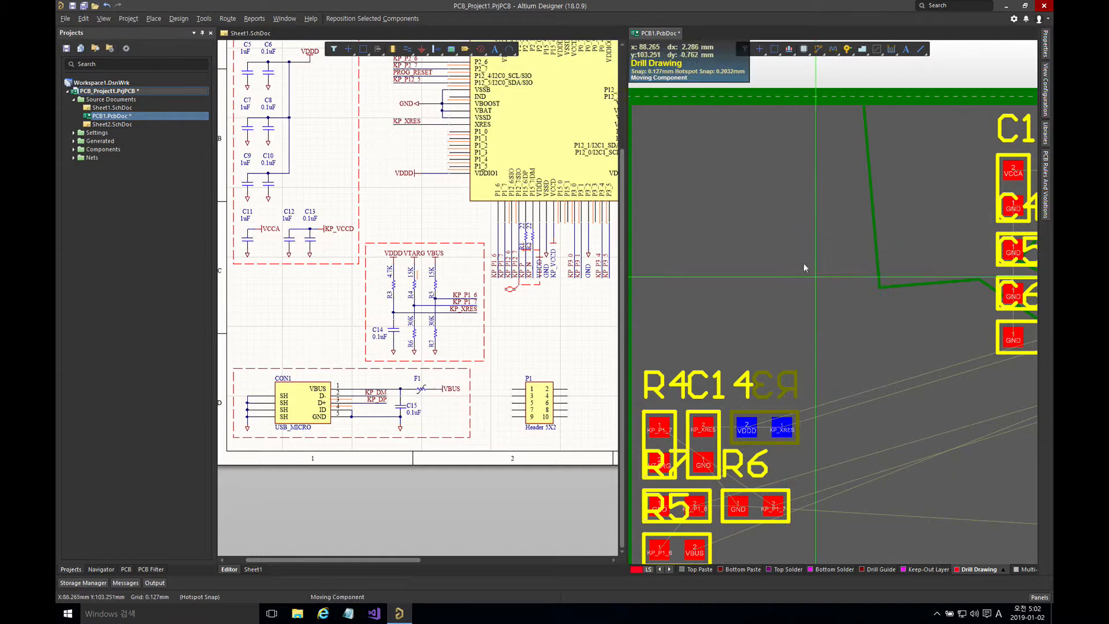
{"action": "left_click", "coordinate": [755, 258]}
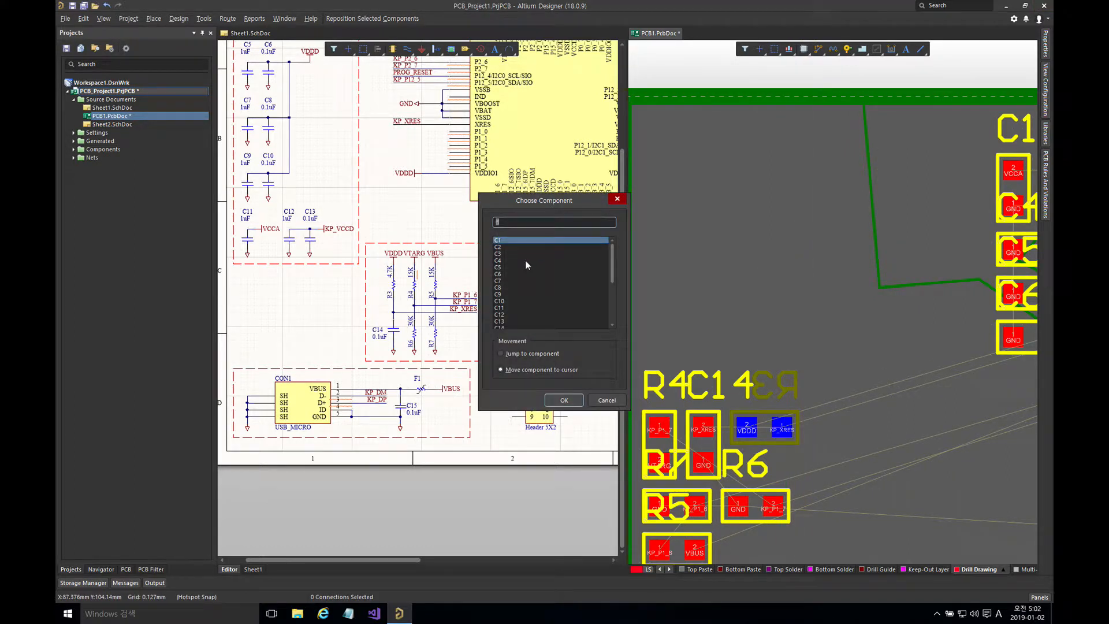
{"action": "type", "text": "u1"}
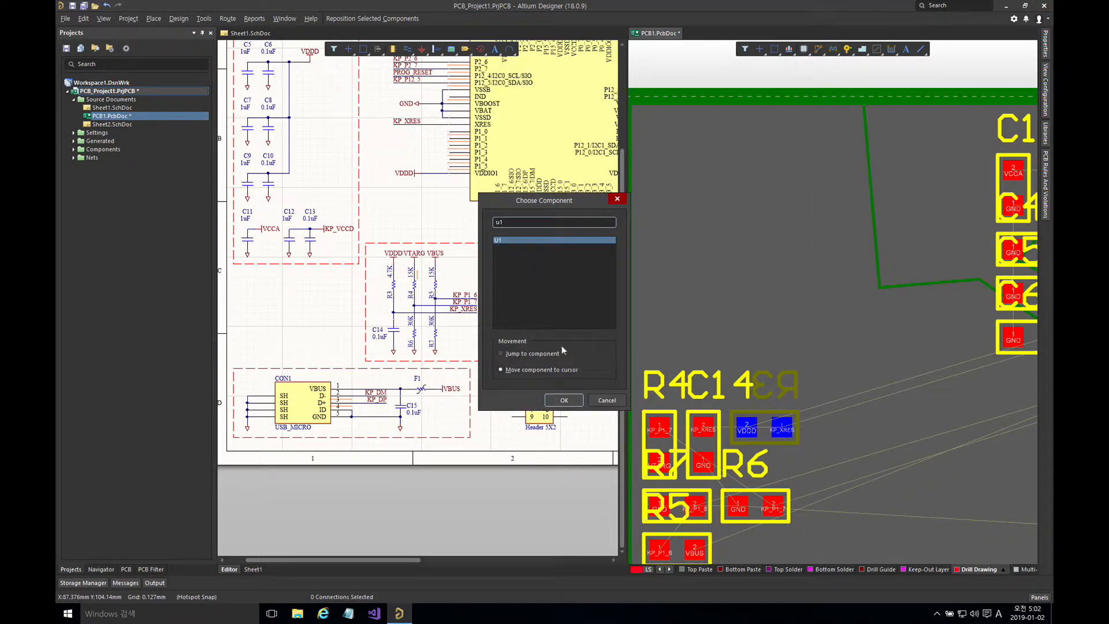
{"action": "left_click", "coordinate": [564, 400]}
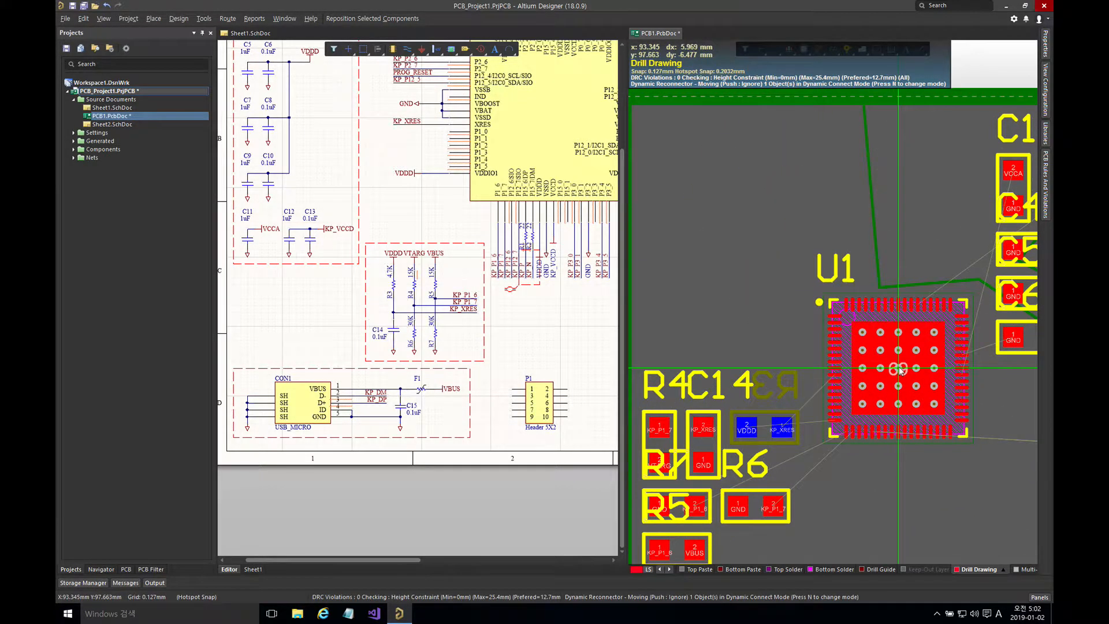
{"action": "left_click", "coordinate": [900, 370]}
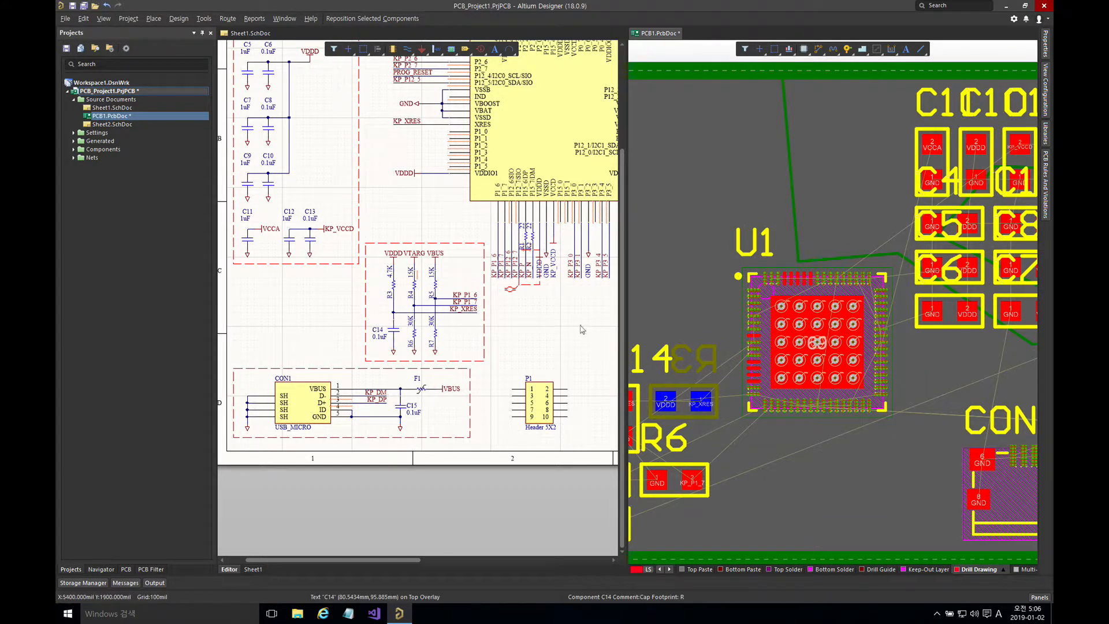
Step: Make the PCB document active and browse its contents by Components instead of 3D Models
{"action": "left_click", "coordinate": [553, 313]}
{"action": "right_click_drag", "start_coordinate": [553, 313], "coordinate": [528, 404]}
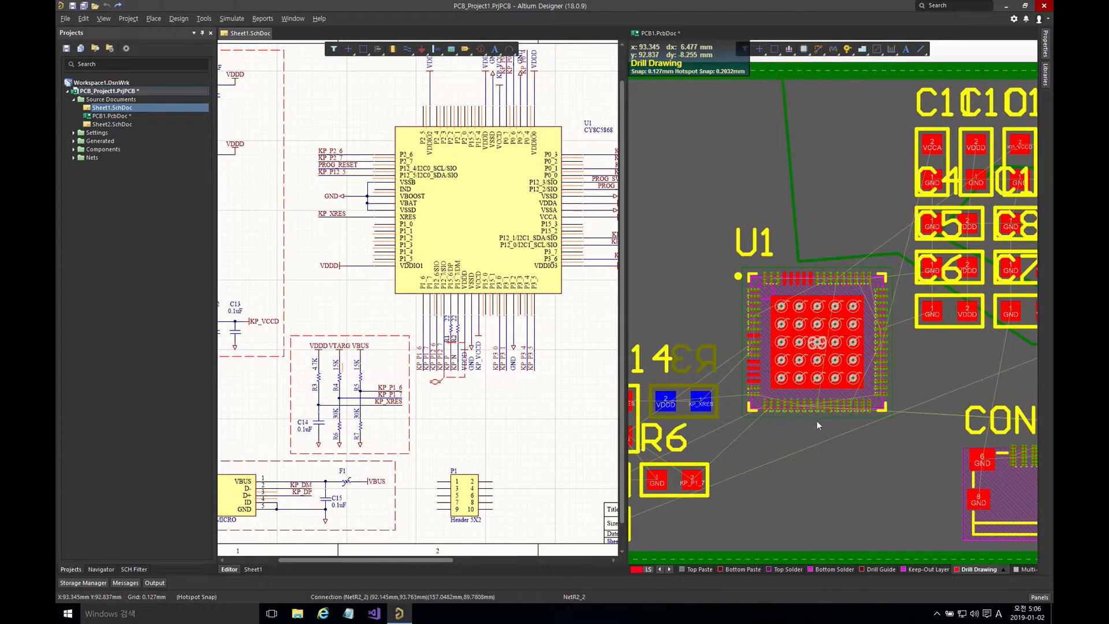
{"action": "left_click", "coordinate": [700, 108]}
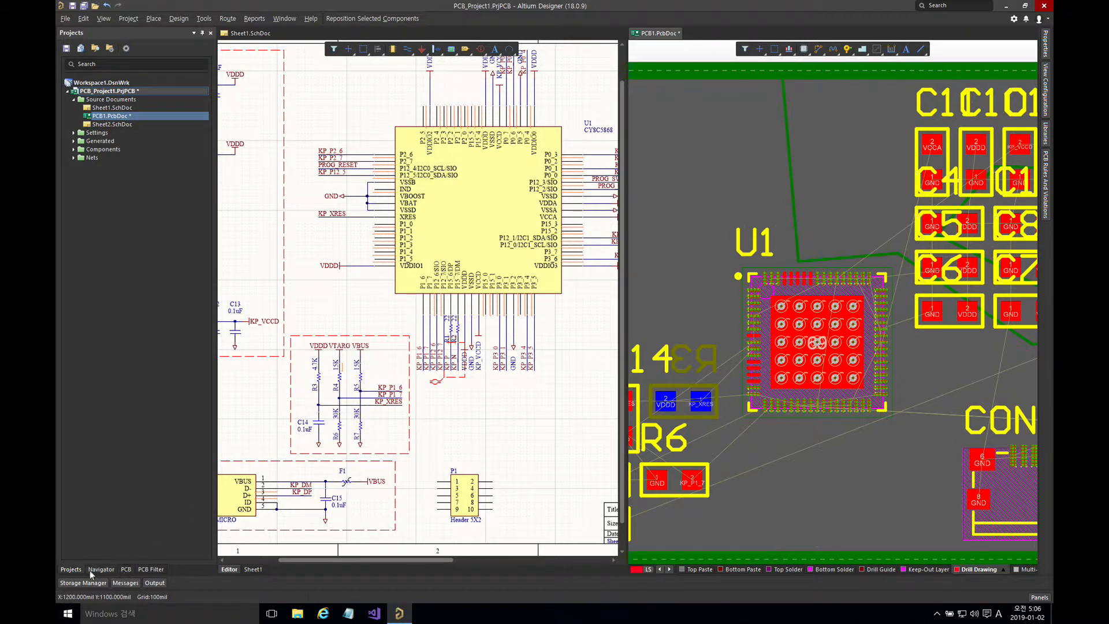
{"action": "left_click", "coordinate": [126, 570]}
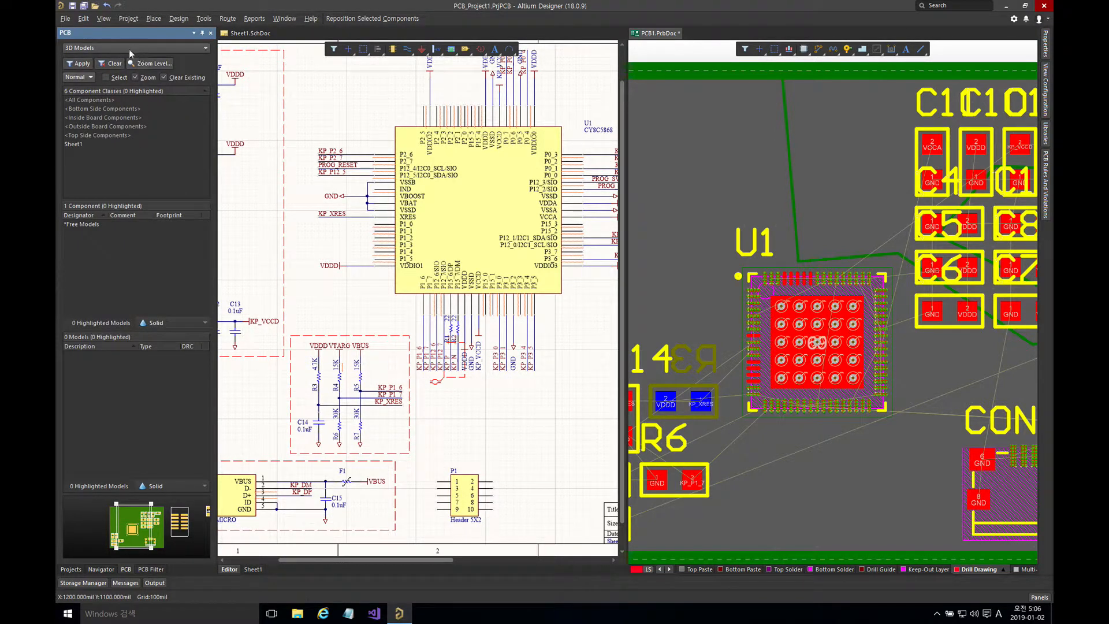
{"action": "left_click", "coordinate": [97, 48]}
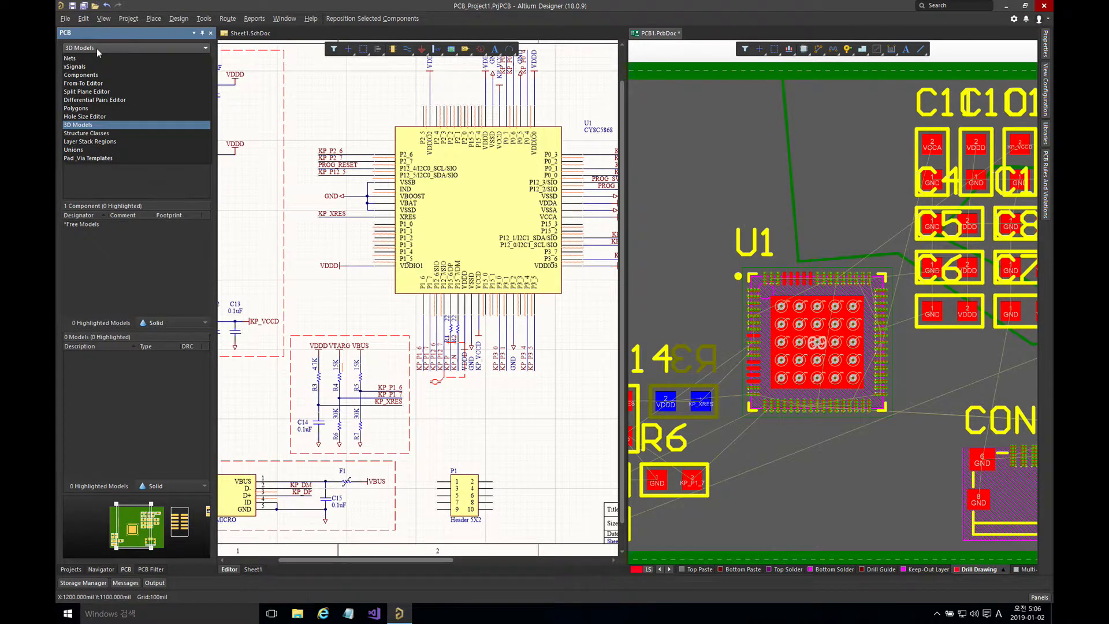
{"action": "left_click", "coordinate": [90, 75]}
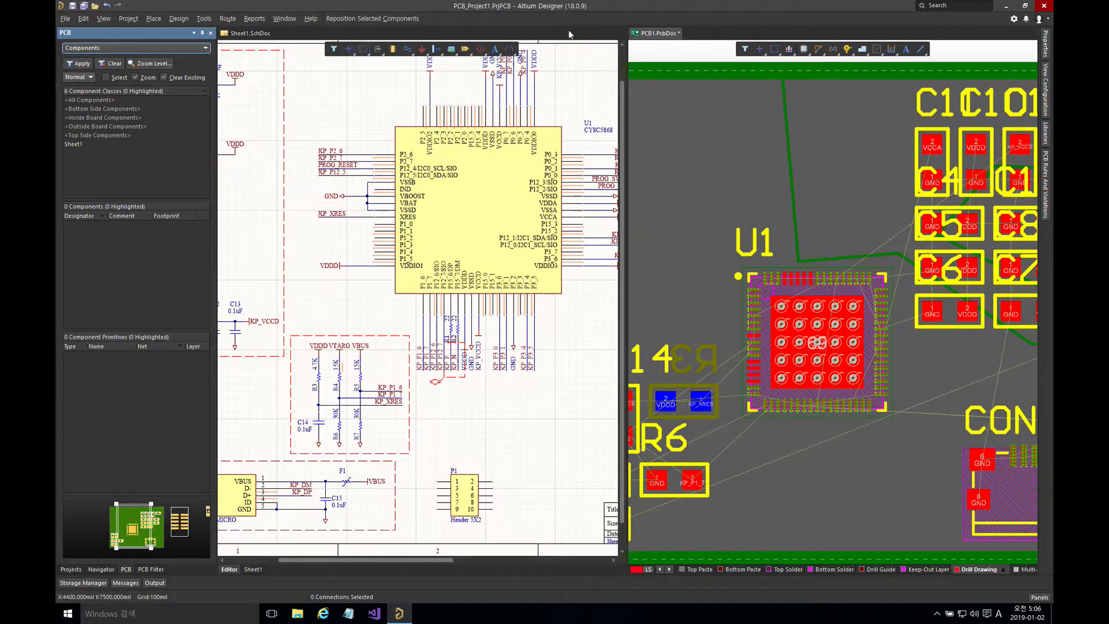
Step: Merge the PCB document into the schematic's document group so that the board fills the whole workspace
{"action": "left_click_drag", "start_coordinate": [660, 34], "coordinate": [348, 38]}
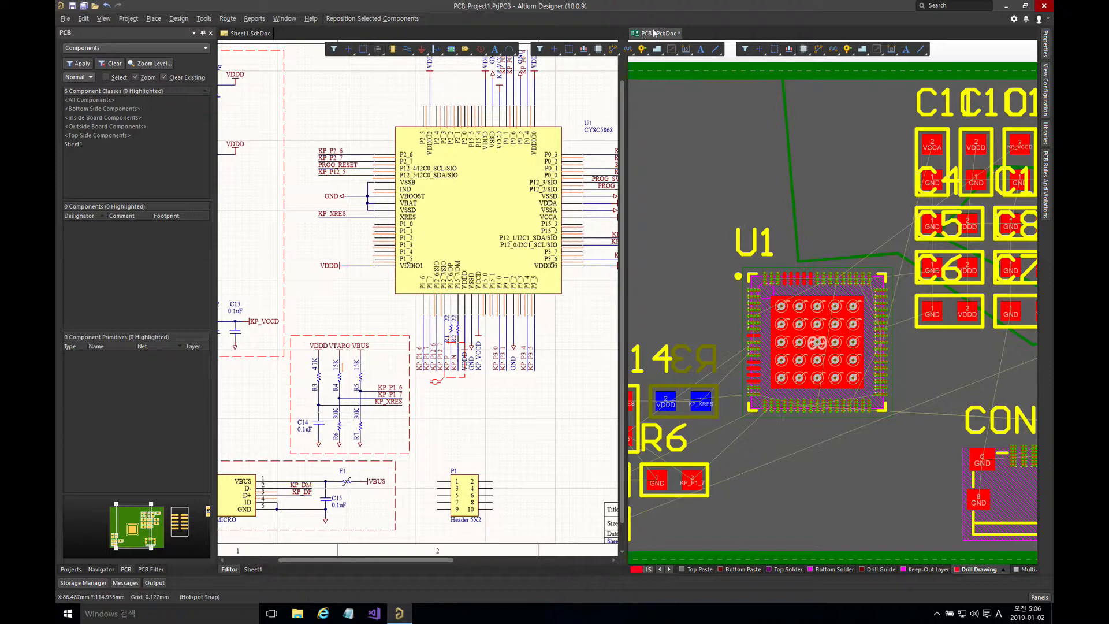
{"action": "left_click_drag", "start_coordinate": [656, 33], "coordinate": [301, 43]}
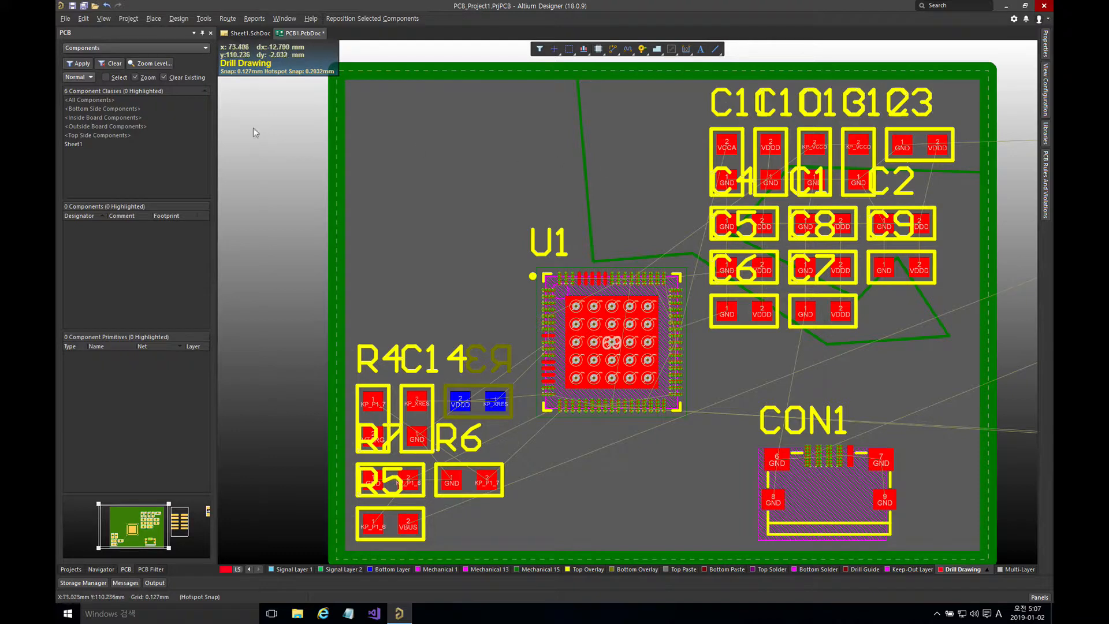
{"action": "right_click_drag", "start_coordinate": [426, 298], "coordinate": [364, 286]}
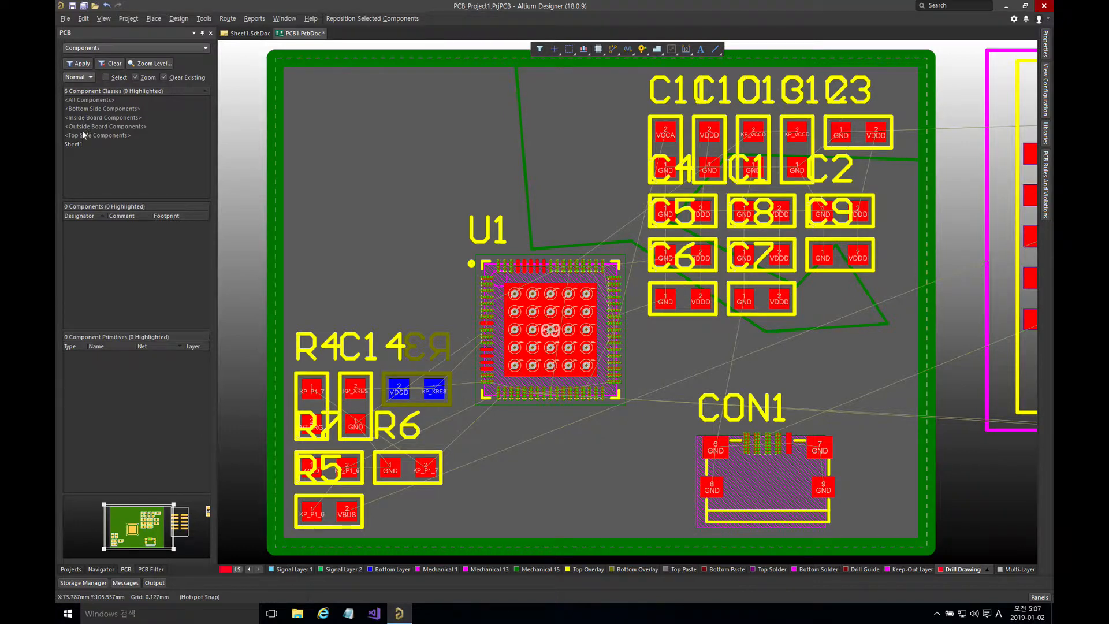
Step: List all components of the PCB, scroll through the list and inspect the free upper-left area of the board
{"action": "left_click", "coordinate": [82, 99]}
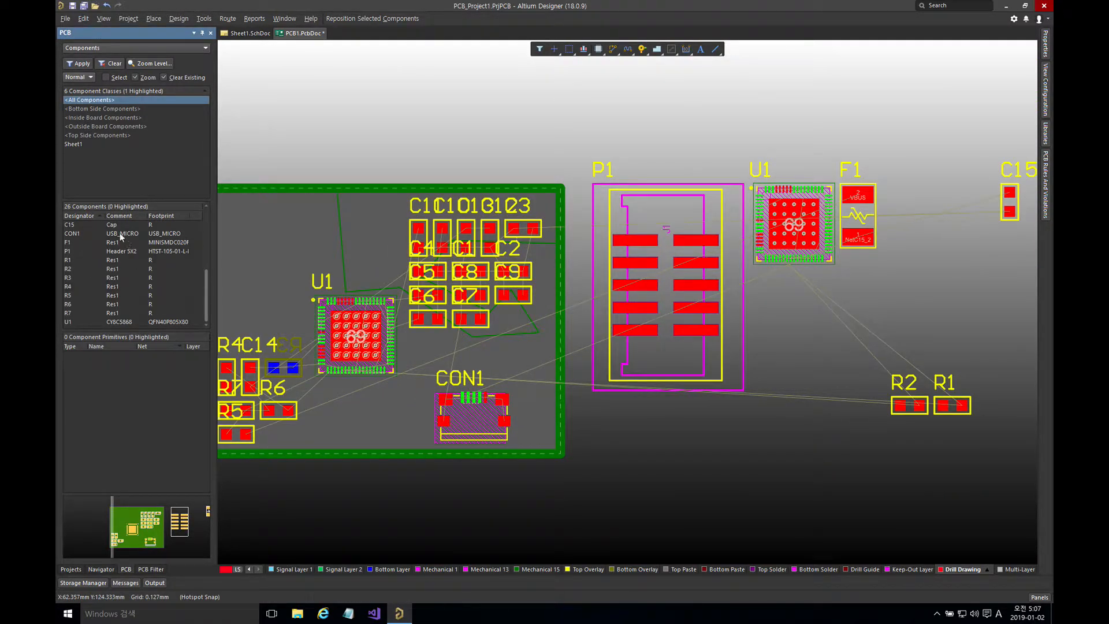
{"action": "mouse_move", "coordinate": [207, 294]}
{"action": "left_mouse_down"}
{"action": "mouse_move", "coordinate": [206, 254]}
{"action": "mouse_move", "coordinate": [207, 289]}
{"action": "left_mouse_up"}
{"action": "right_click_drag", "start_coordinate": [275, 271], "coordinate": [434, 281]}
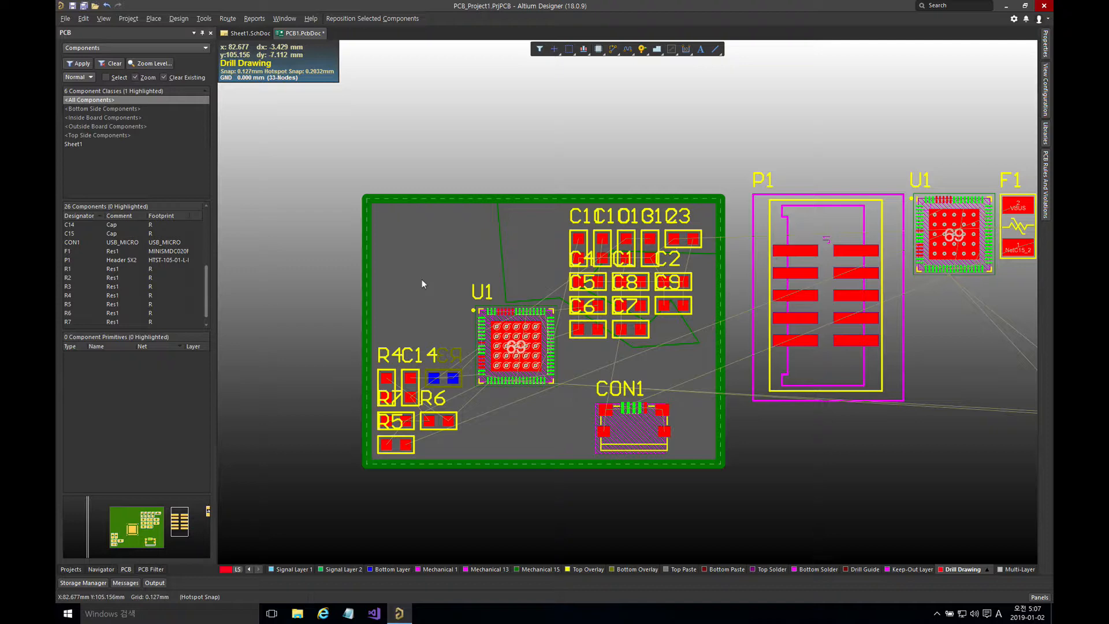
{"action": "scroll", "coordinate": [422, 279], "scroll_direction": "up", "scroll_amount": 2, "text": "ctrl"}
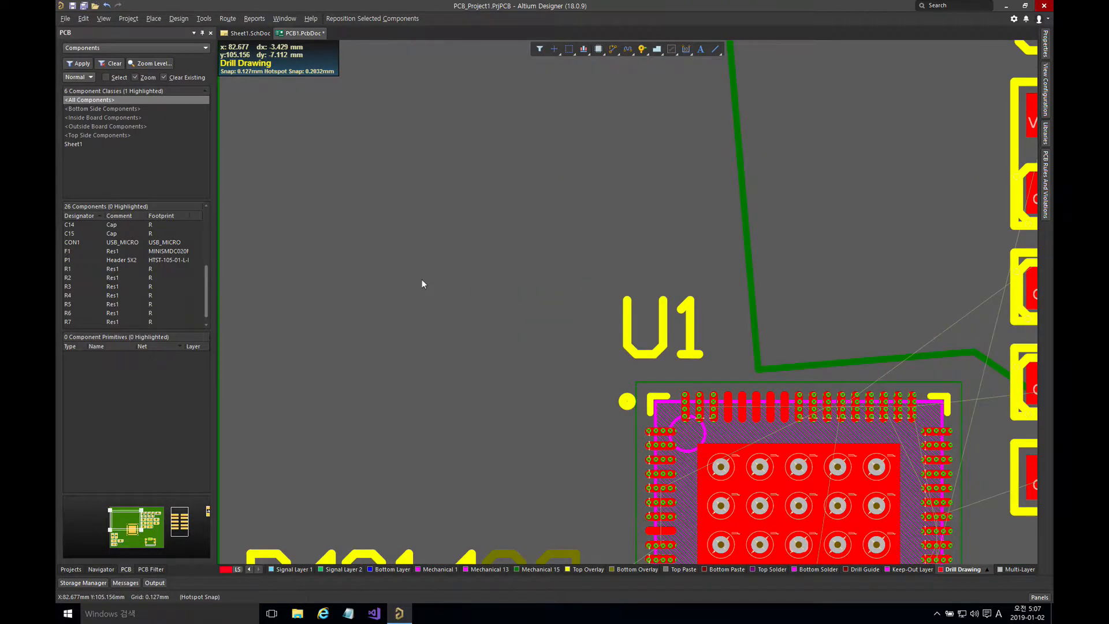
{"action": "right_click_drag", "start_coordinate": [421, 275], "coordinate": [520, 239]}
{"action": "right_click_drag", "start_coordinate": [446, 203], "coordinate": [442, 355]}
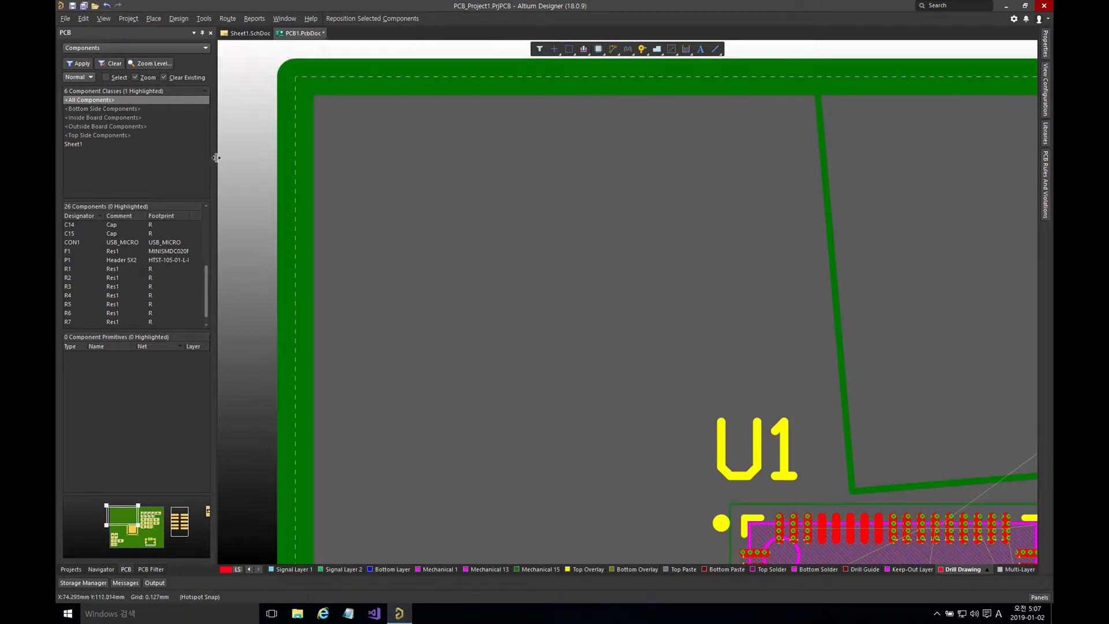
Step: Locate header P1 from the component list, and bring the free upper-left area of the board back into view
{"action": "left_click", "coordinate": [83, 260]}
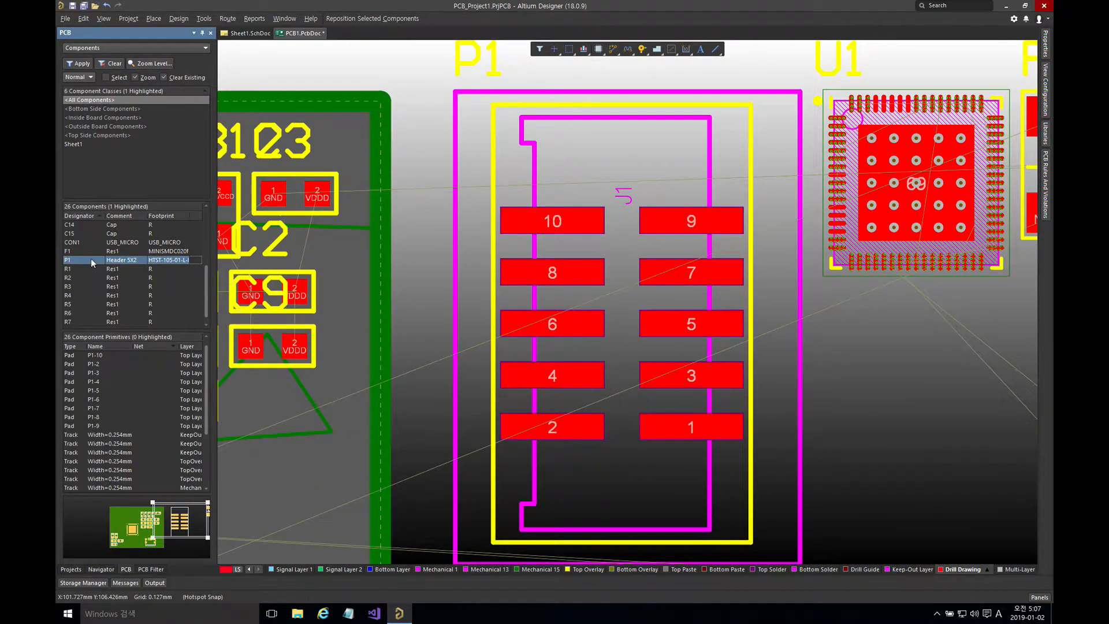
{"action": "right_click_drag", "start_coordinate": [294, 255], "coordinate": [587, 267]}
{"action": "right_click_drag", "start_coordinate": [275, 307], "coordinate": [552, 314]}
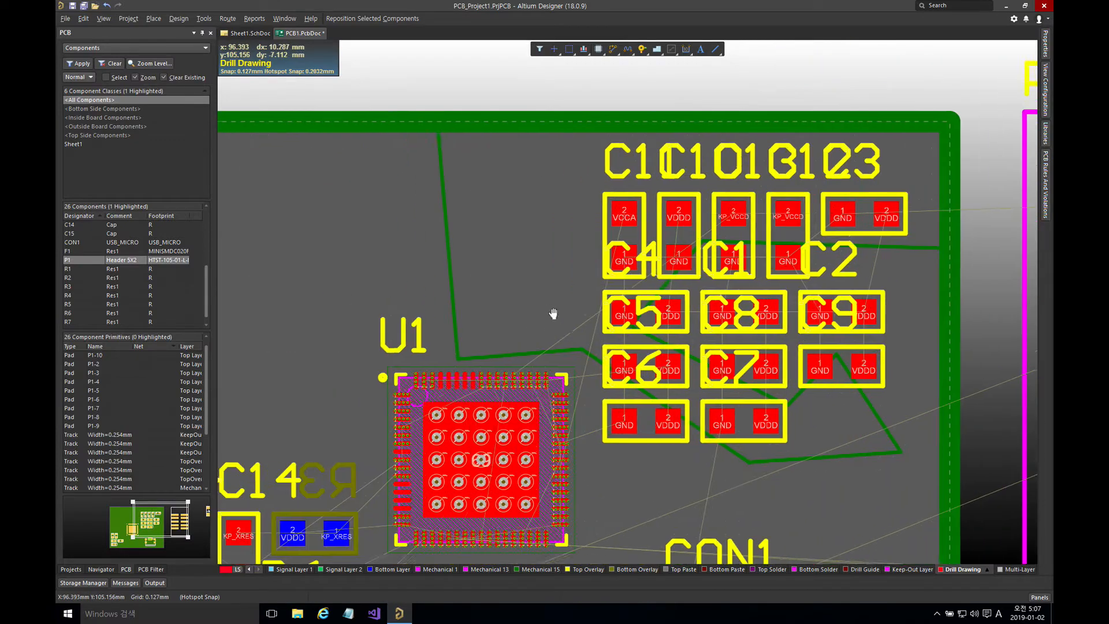
{"action": "right_click_drag", "start_coordinate": [404, 278], "coordinate": [584, 272]}
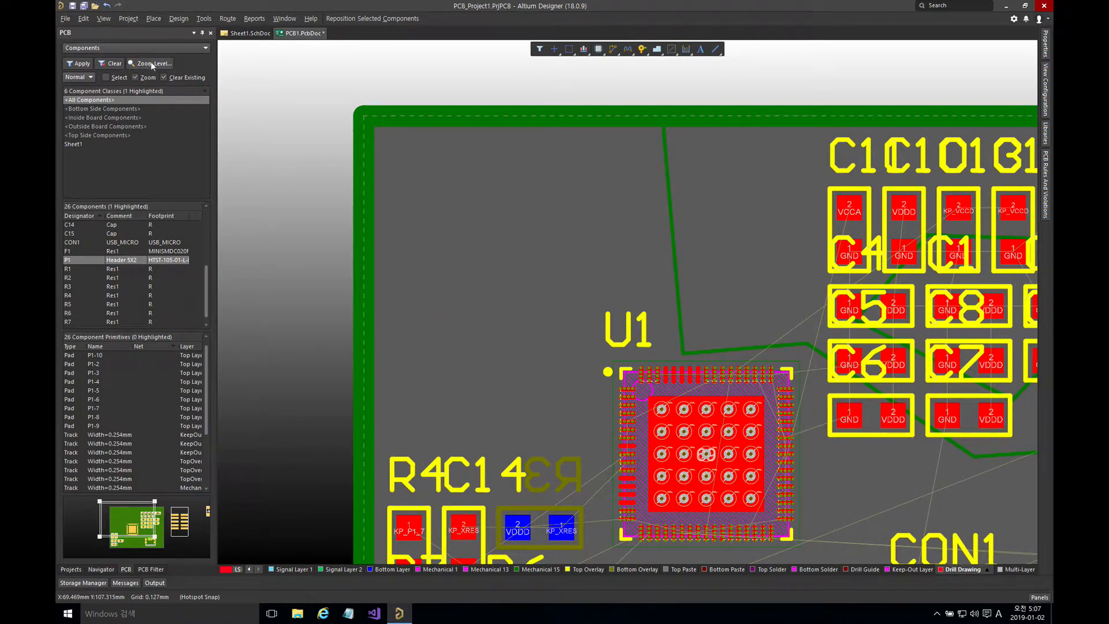
Step: Make the component list select components without zooming to them, and select header P1 from it
{"action": "left_click", "coordinate": [107, 77]}
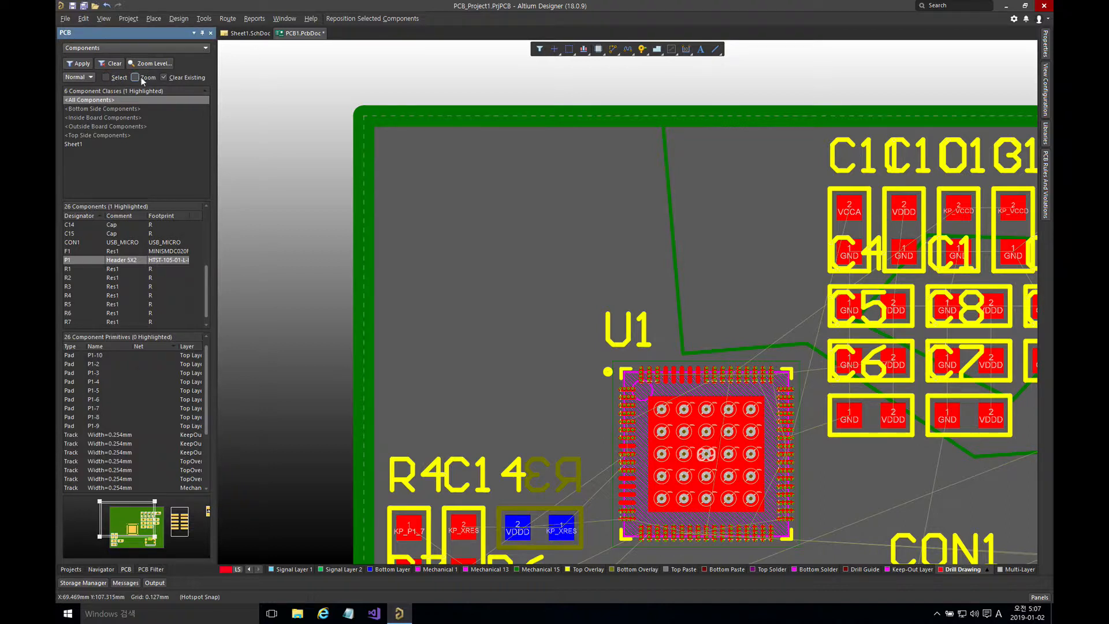
{"action": "left_click", "coordinate": [176, 78]}
{"action": "left_click", "coordinate": [133, 284]}
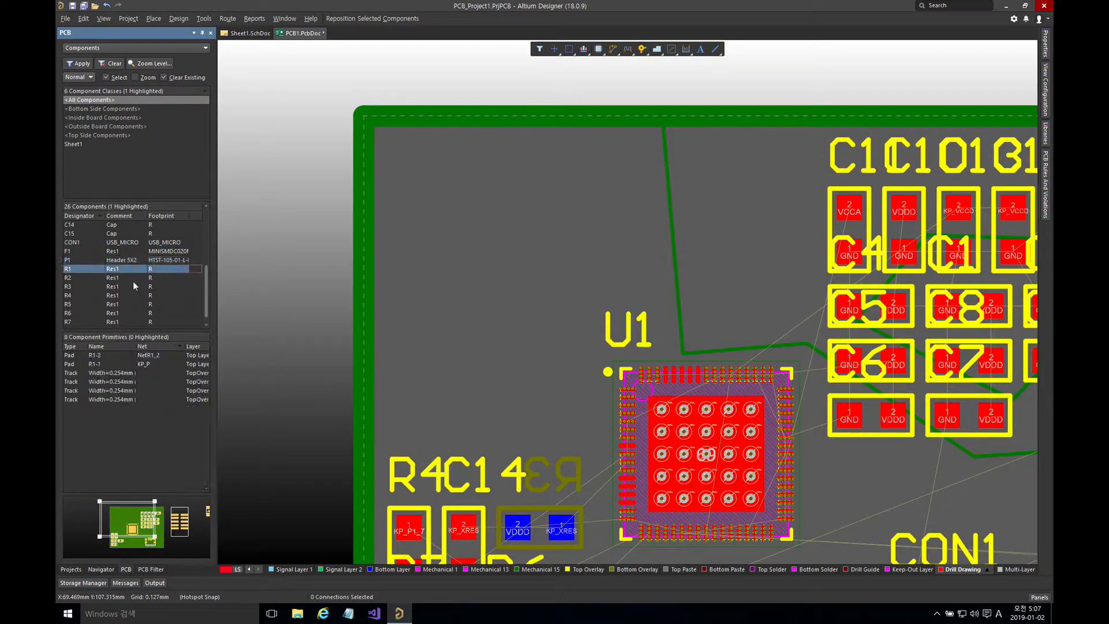
{"action": "left_click", "coordinate": [138, 251]}
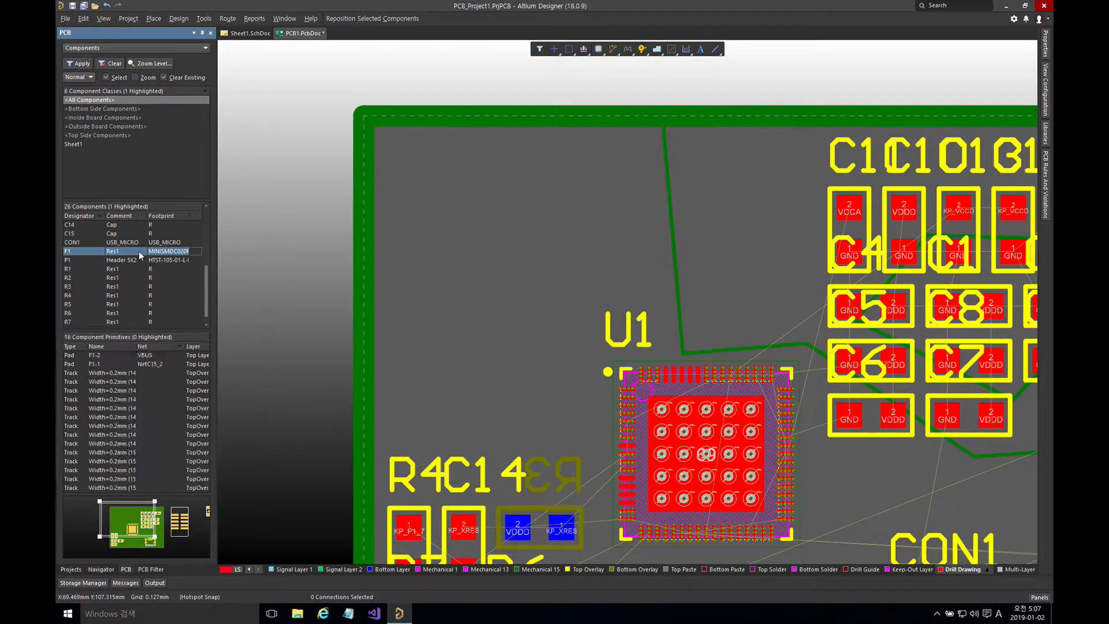
{"action": "left_click", "coordinate": [116, 263]}
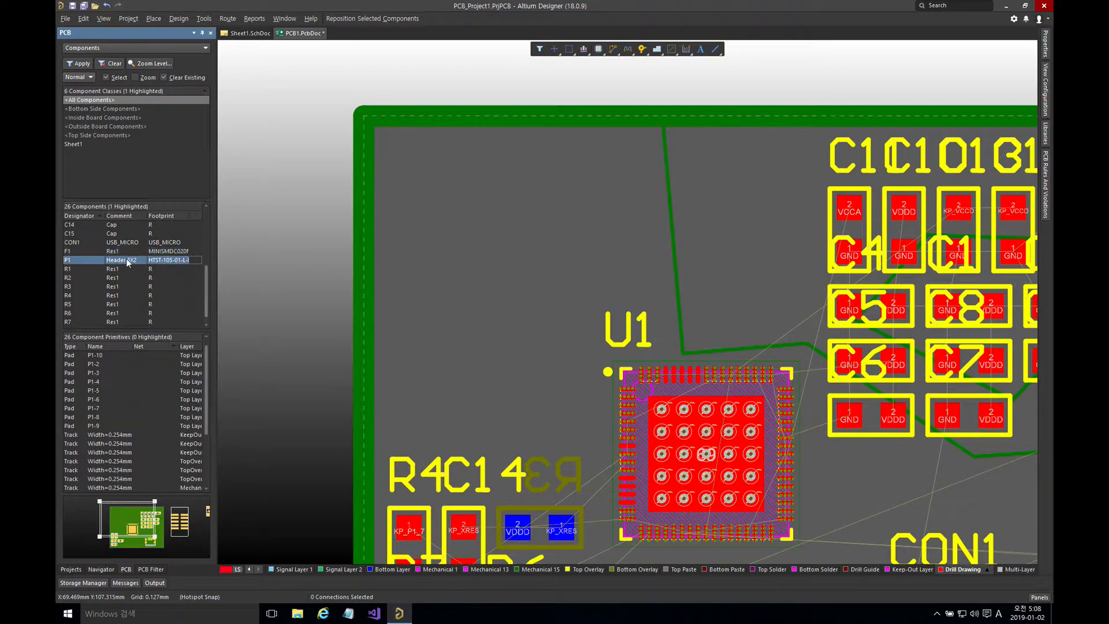
Step: Reposition the selected header P1 to about X 83.9, Y 108.1 mm, rotated a quarter turn and flipped to the bottom layer
{"action": "key", "text": "t"}
{"action": "key", "text": "o"}
{"action": "key", "text": "c"}
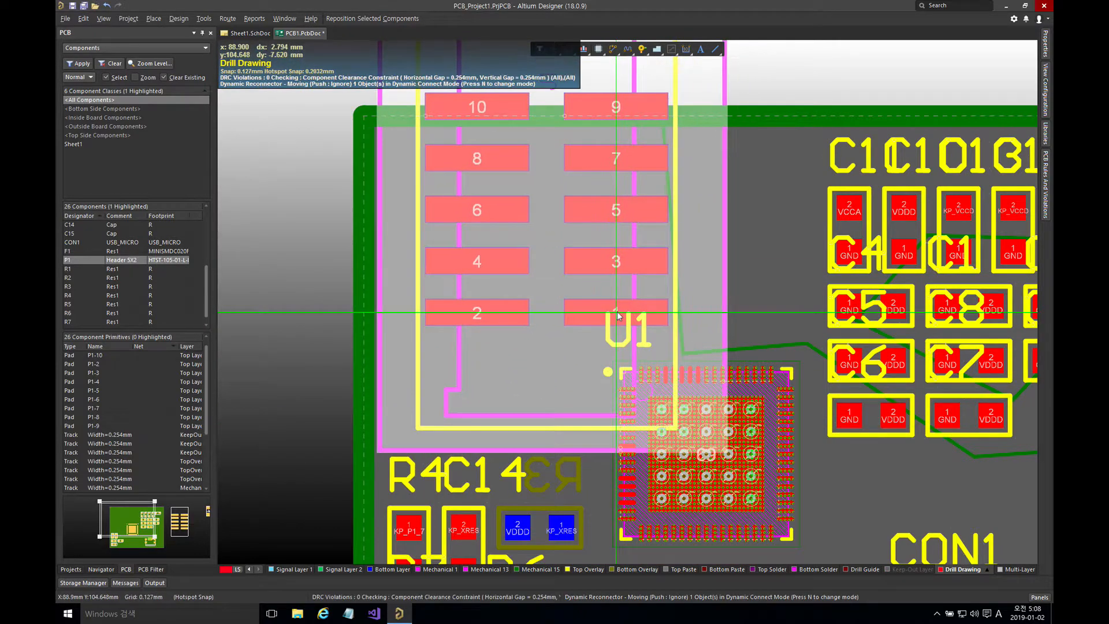
{"action": "key", "text": "space"}
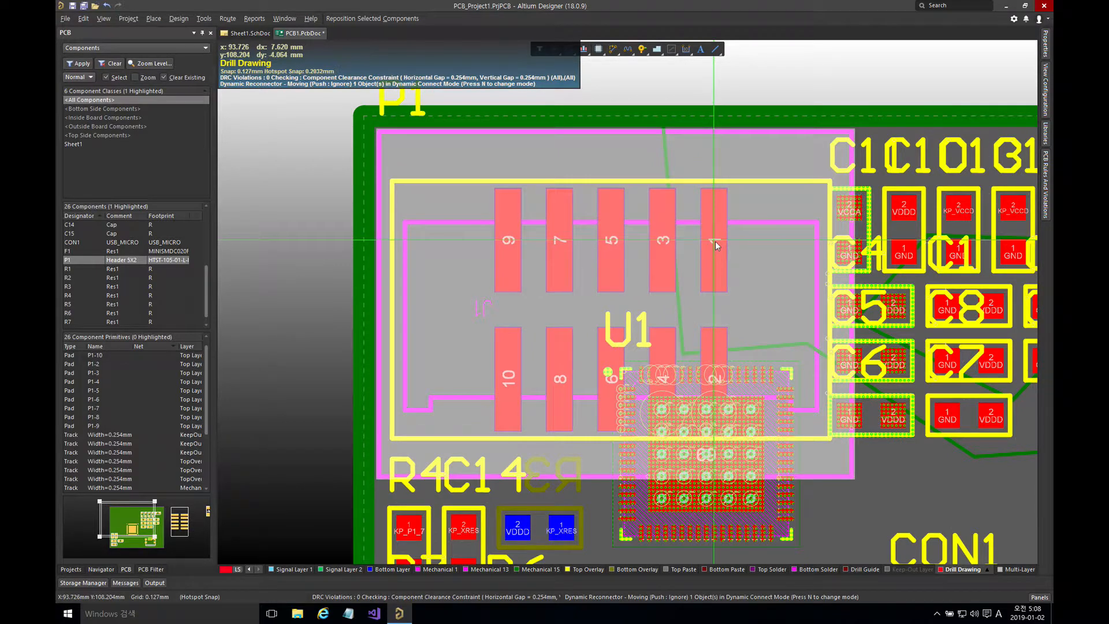
{"action": "key", "text": "l"}
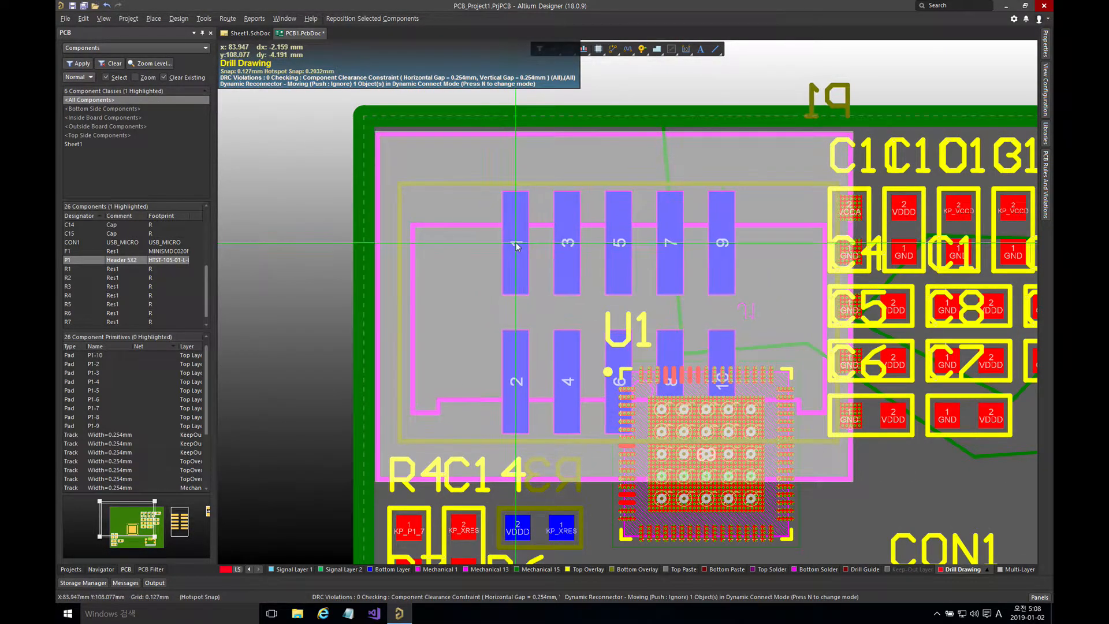
{"action": "left_click", "coordinate": [516, 242]}
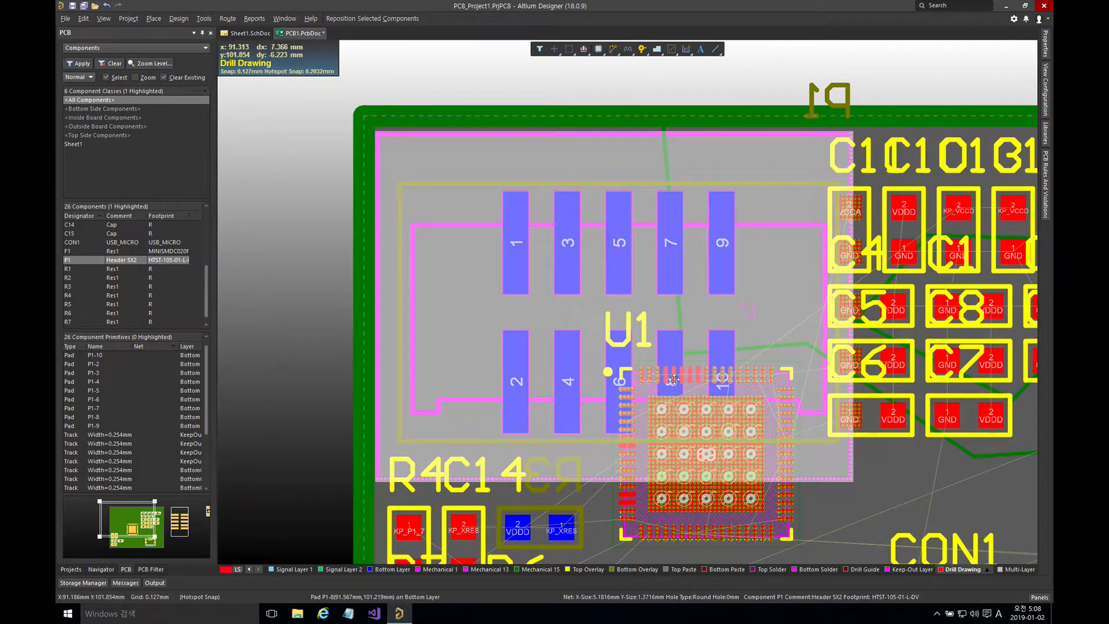
Step: Deselect P1, restrict the board's selection filter to tracks, pads and vias, and allow all objects again
{"action": "right_click_drag", "start_coordinate": [836, 498], "coordinate": [705, 397]}
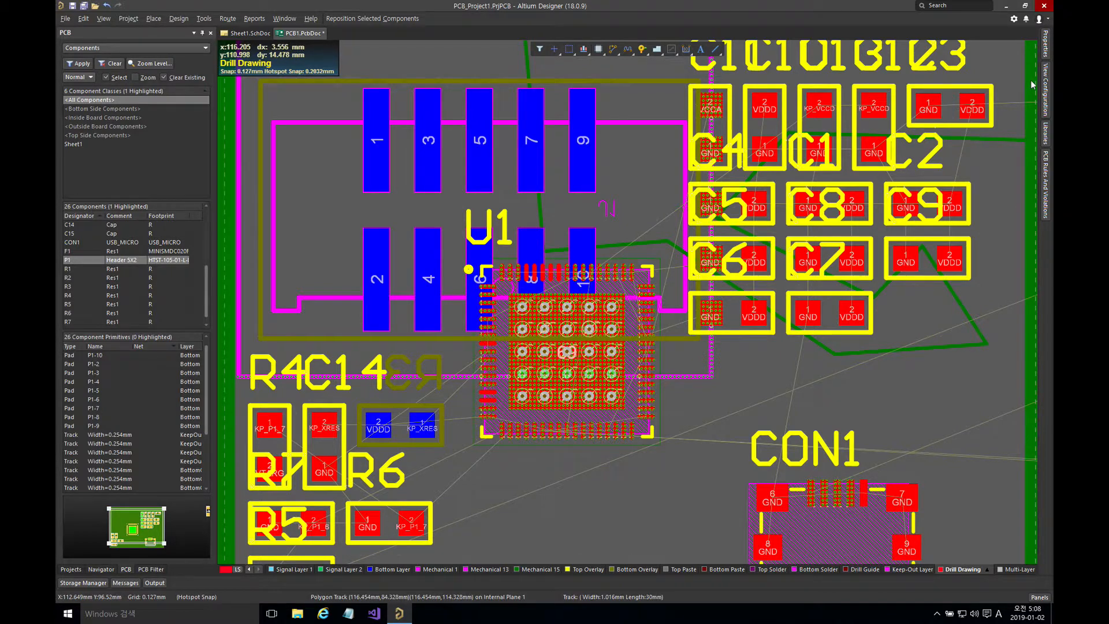
{"action": "left_click", "coordinate": [1047, 44]}
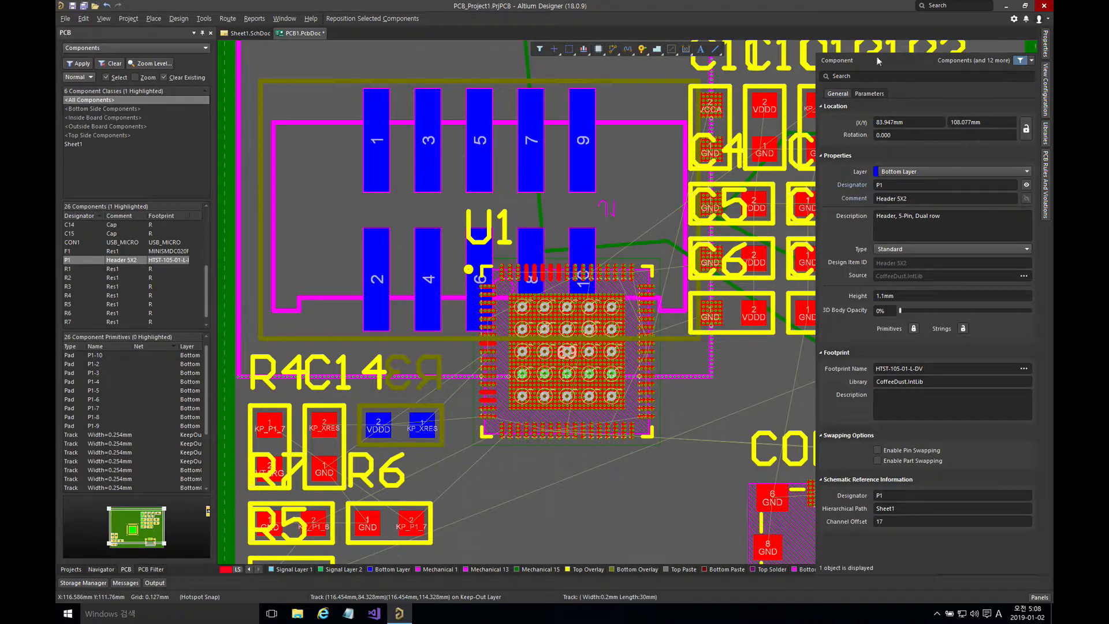
{"action": "left_click", "coordinate": [856, 62]}
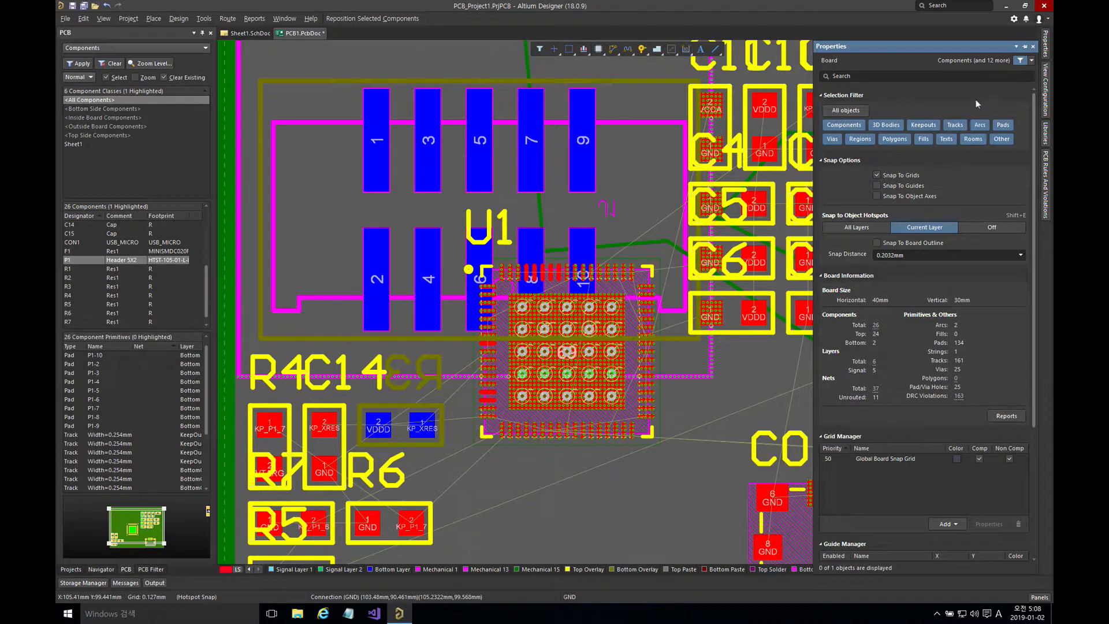
{"action": "left_click", "coordinate": [846, 113]}
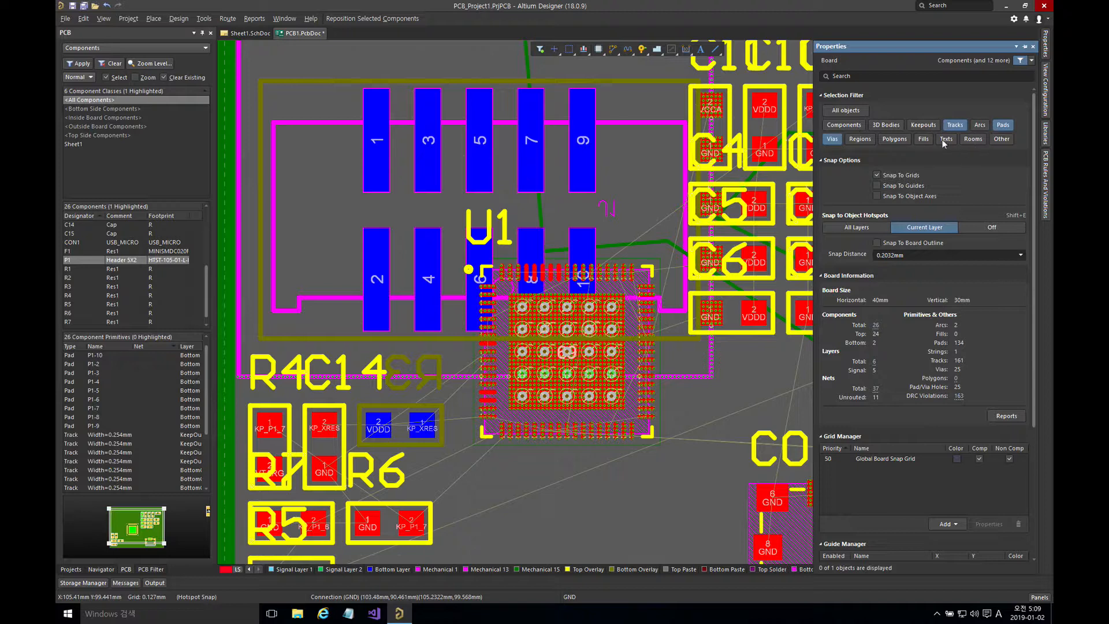
{"action": "left_click", "coordinate": [845, 111]}
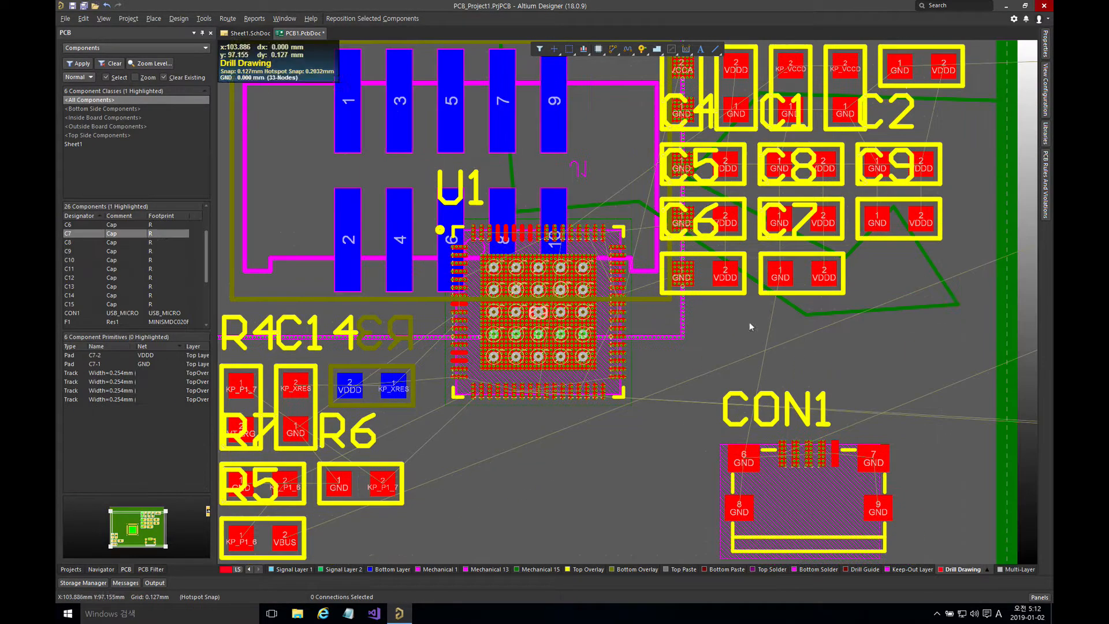
Step: Place a horizontal work guide just below U1, at about Y 92.1 mm
{"action": "left_click", "coordinate": [153, 19]}
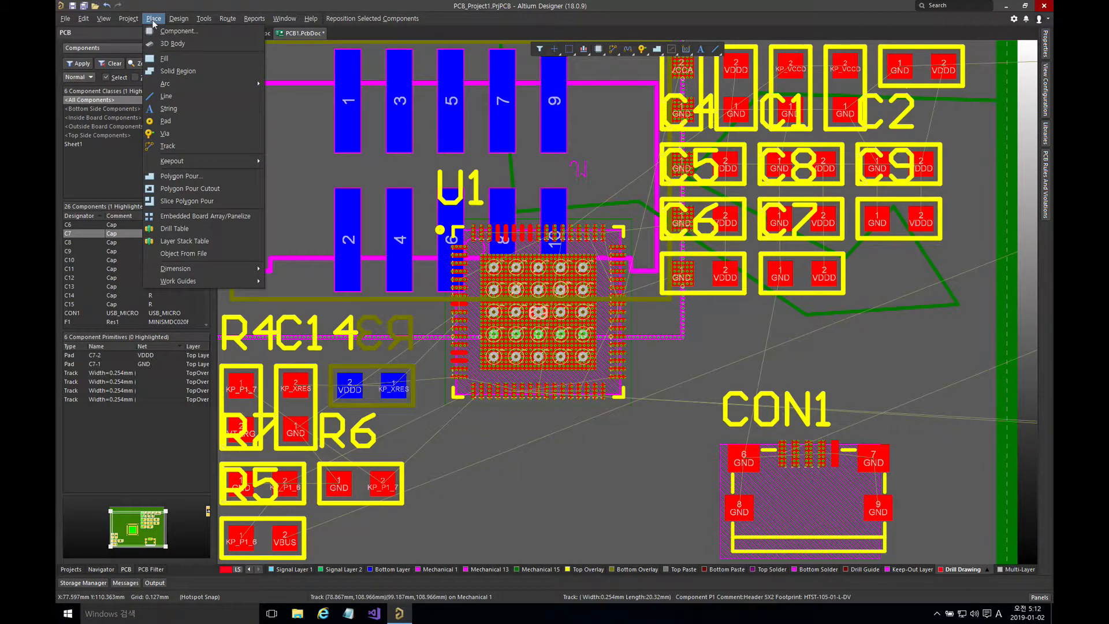
{"action": "left_click", "coordinate": [152, 20]}
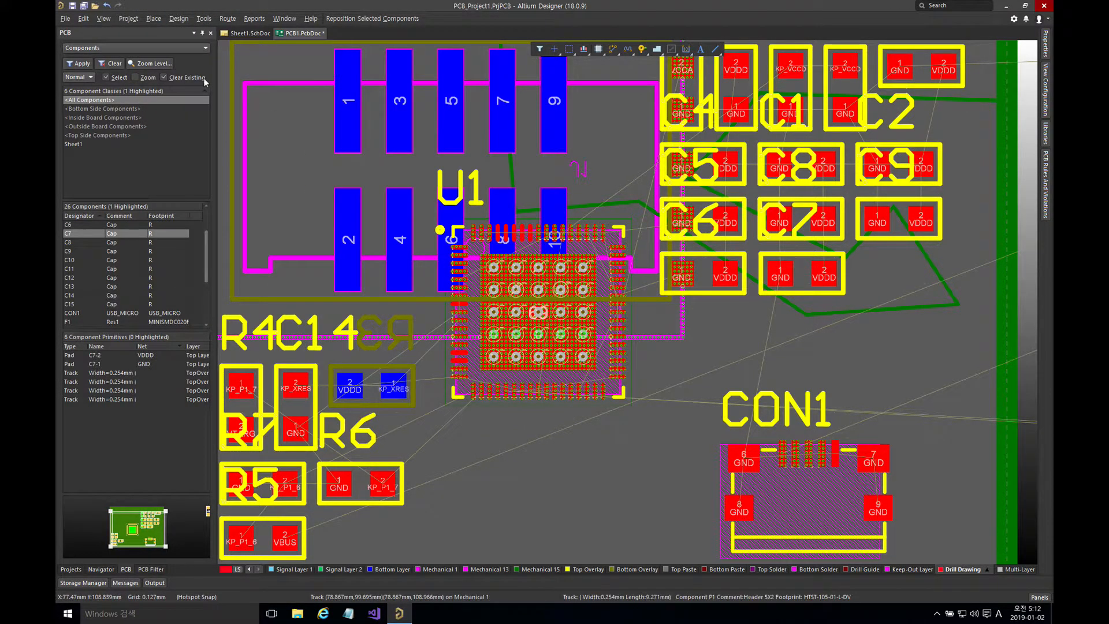
{"action": "left_click", "coordinate": [151, 19]}
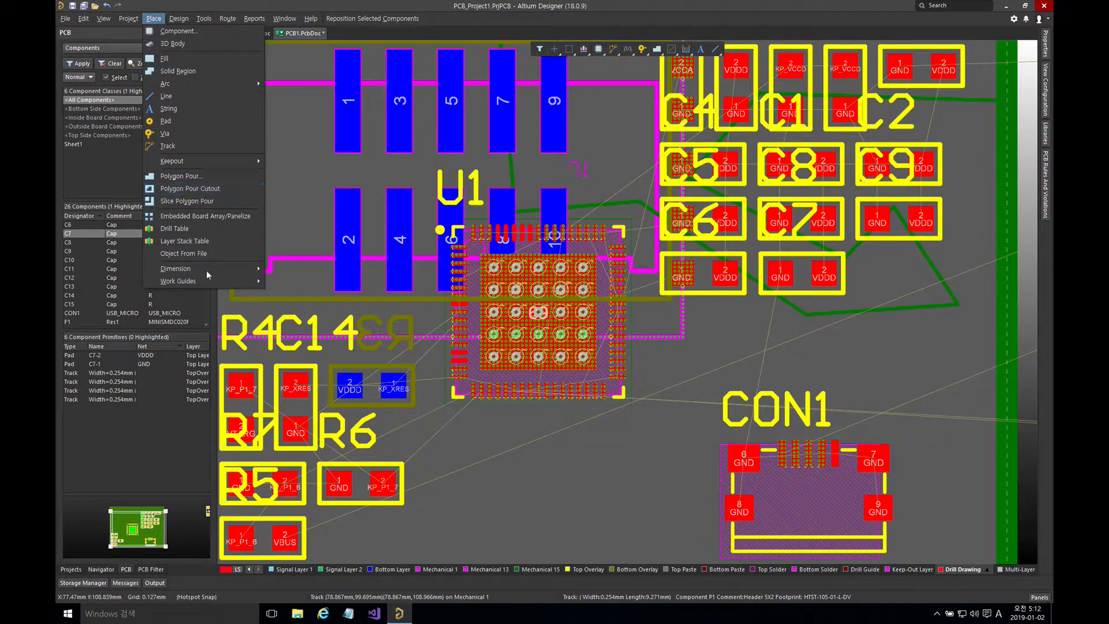
{"action": "mouse_move", "coordinate": [207, 282]}
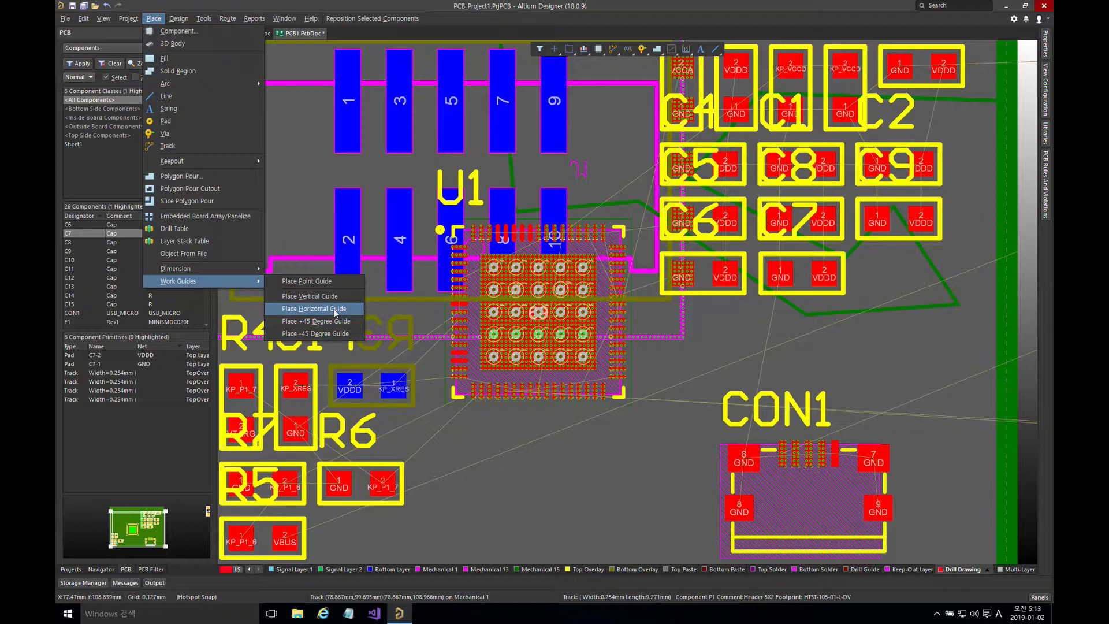
{"action": "left_click", "coordinate": [304, 307]}
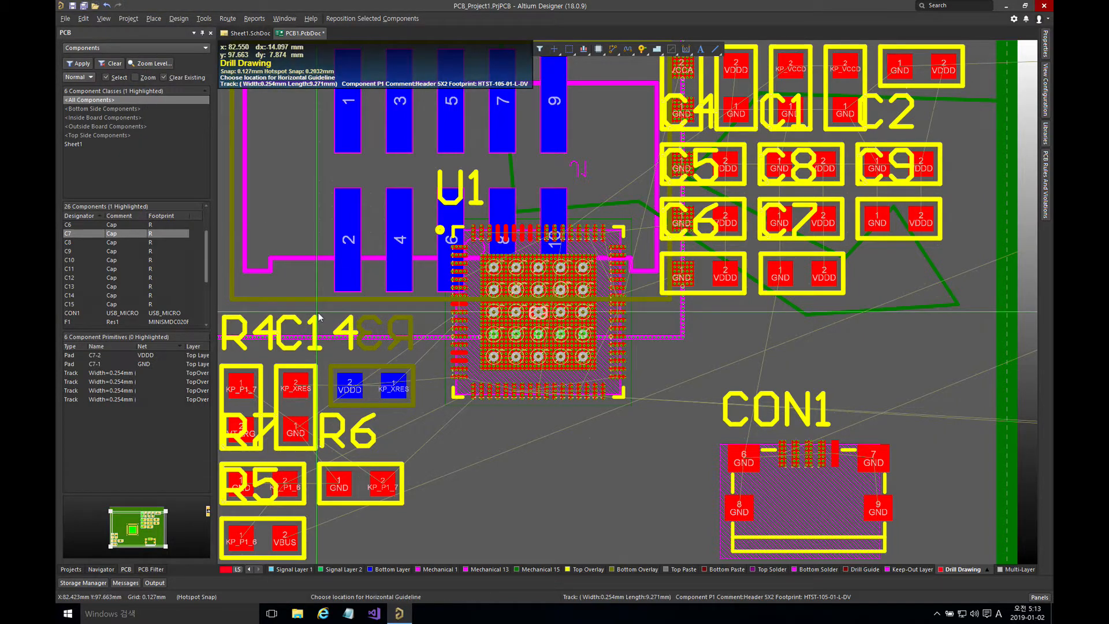
{"action": "left_click", "coordinate": [651, 425]}
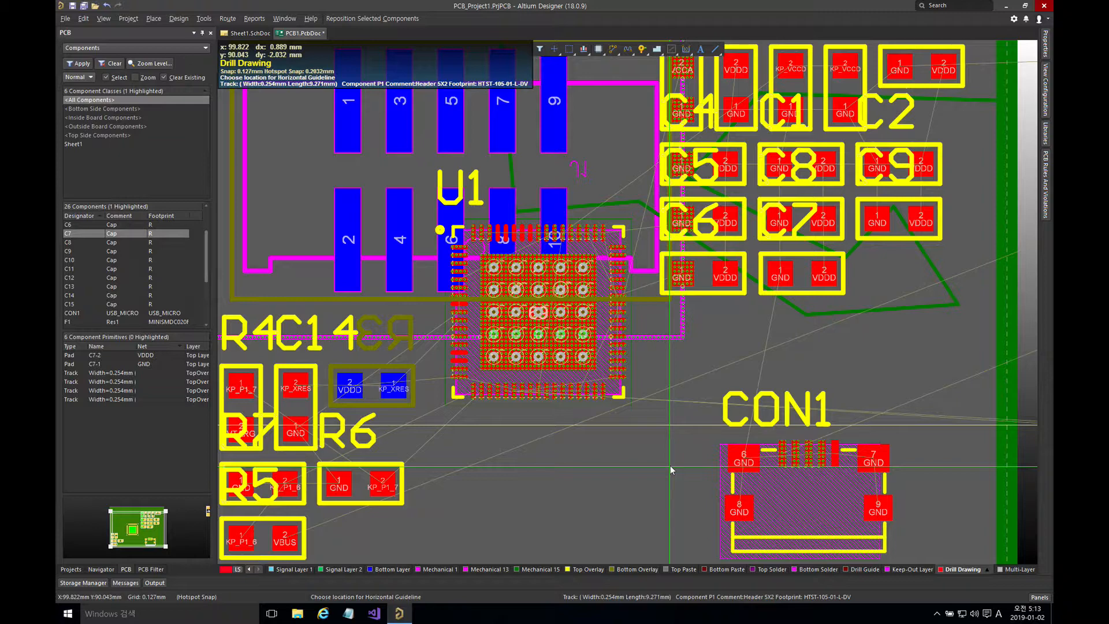
{"action": "key", "text": "j"}
{"action": "key", "text": "l"}
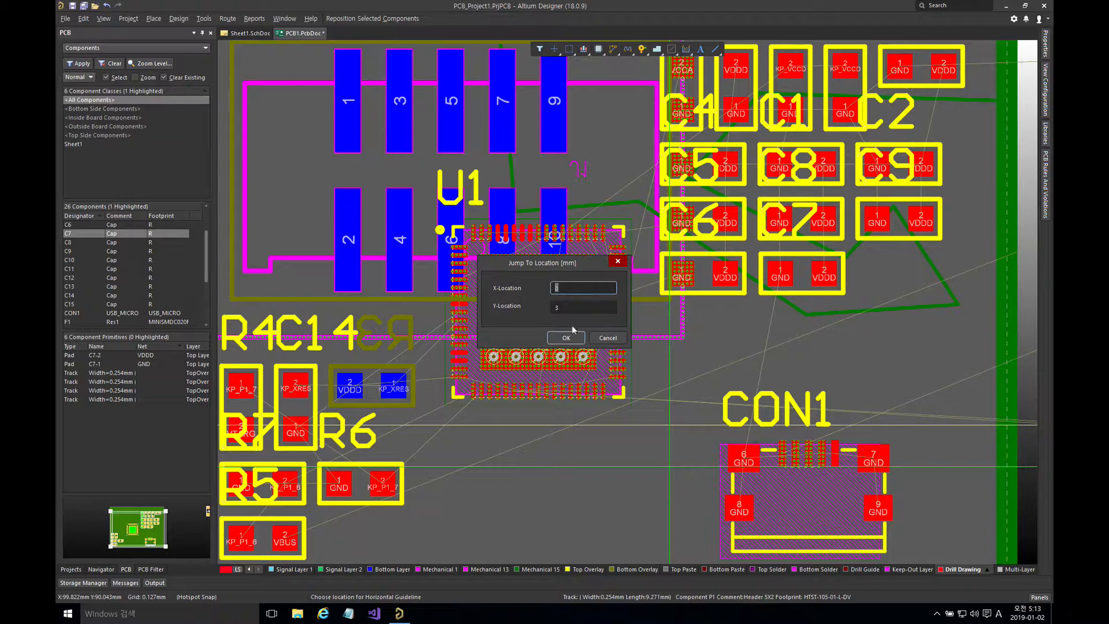
{"action": "left_click", "coordinate": [607, 338]}
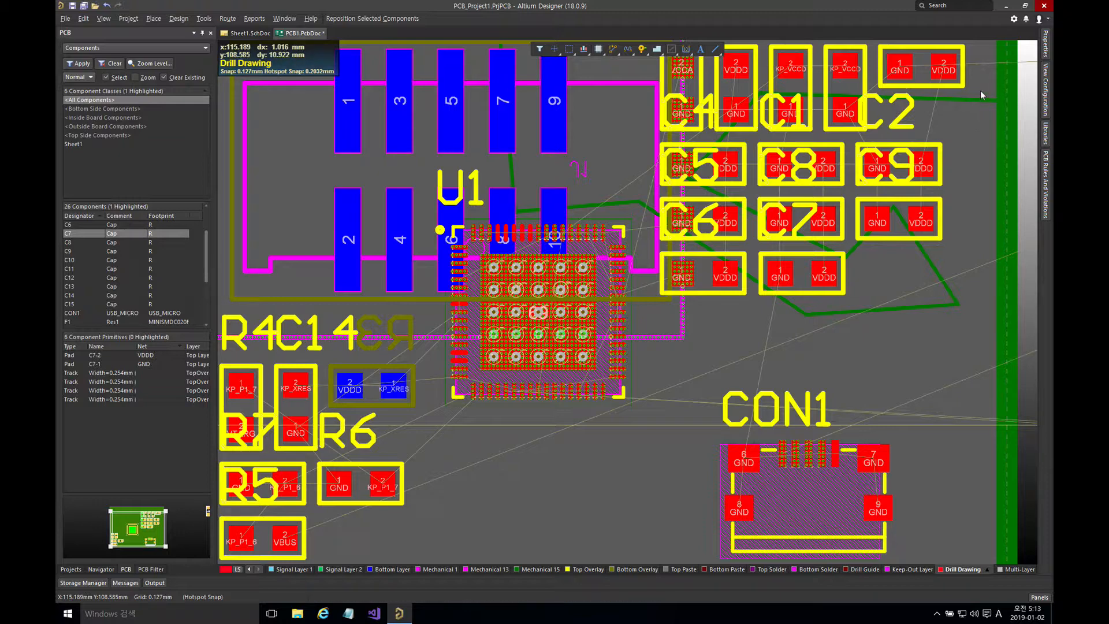
Step: Enable snapping to guides for the board and set the snap grid to 2.500 mm
{"action": "left_click", "coordinate": [1047, 49]}
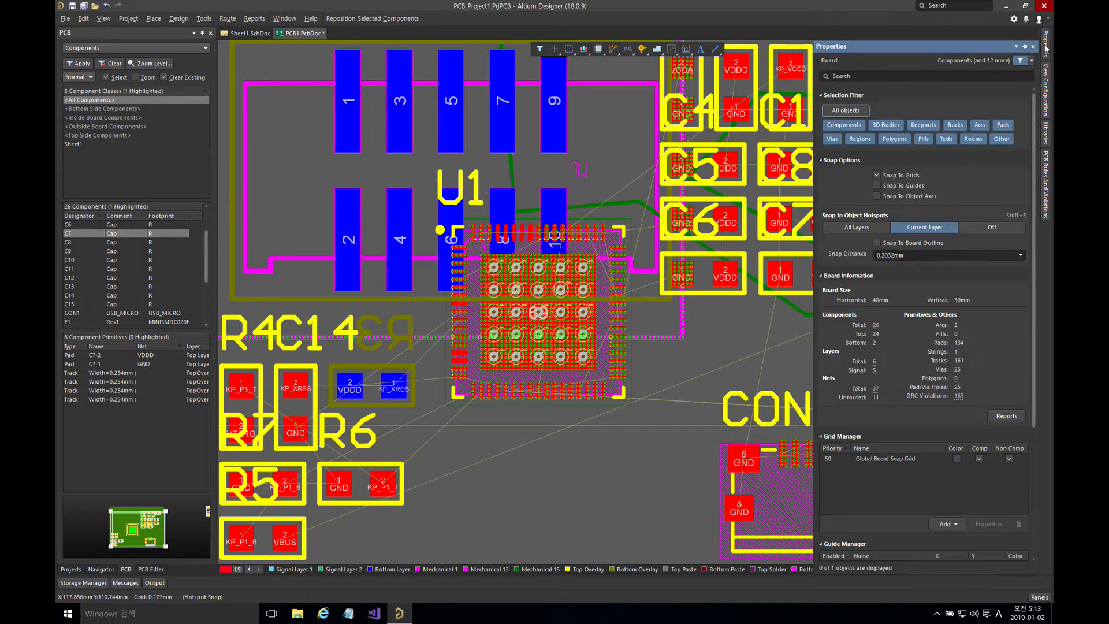
{"action": "left_click", "coordinate": [896, 185]}
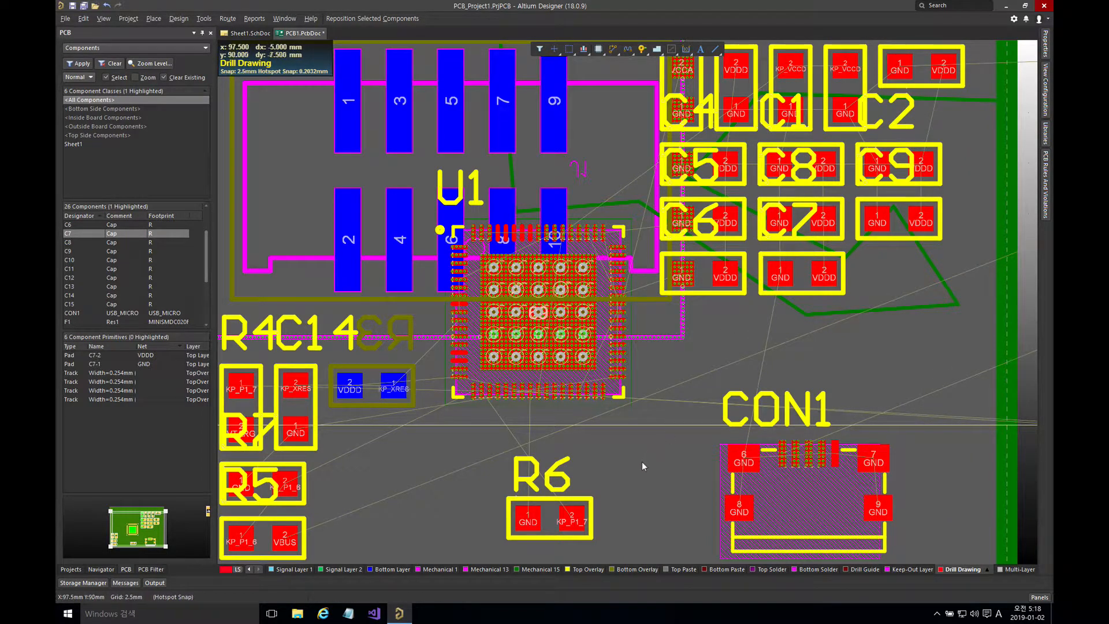
{"action": "key", "text": "g"}
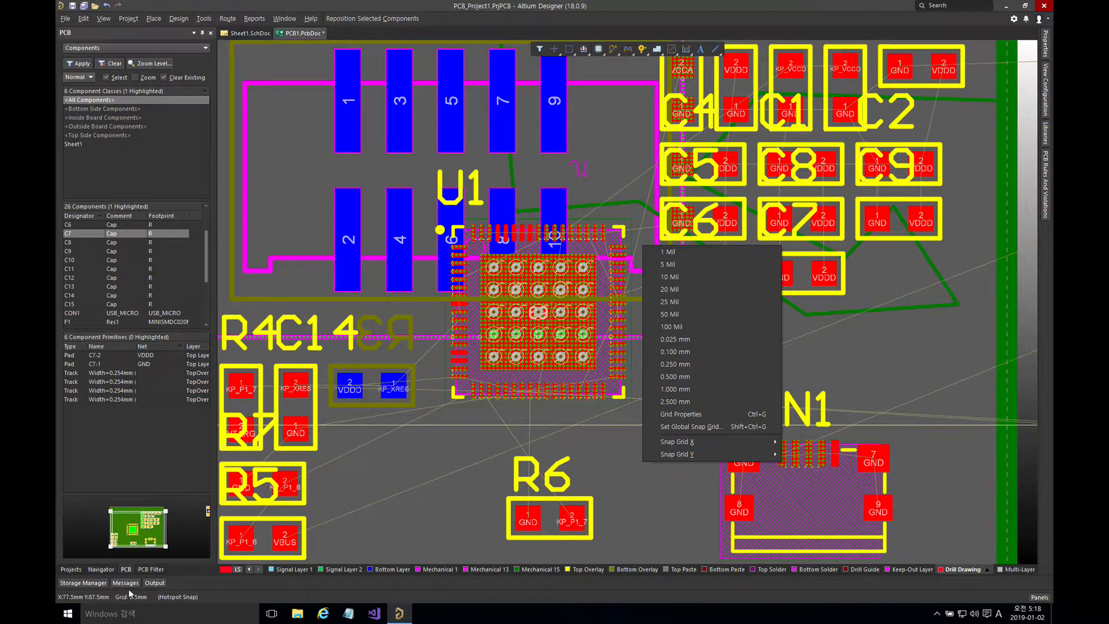
{"action": "left_click", "coordinate": [698, 401]}
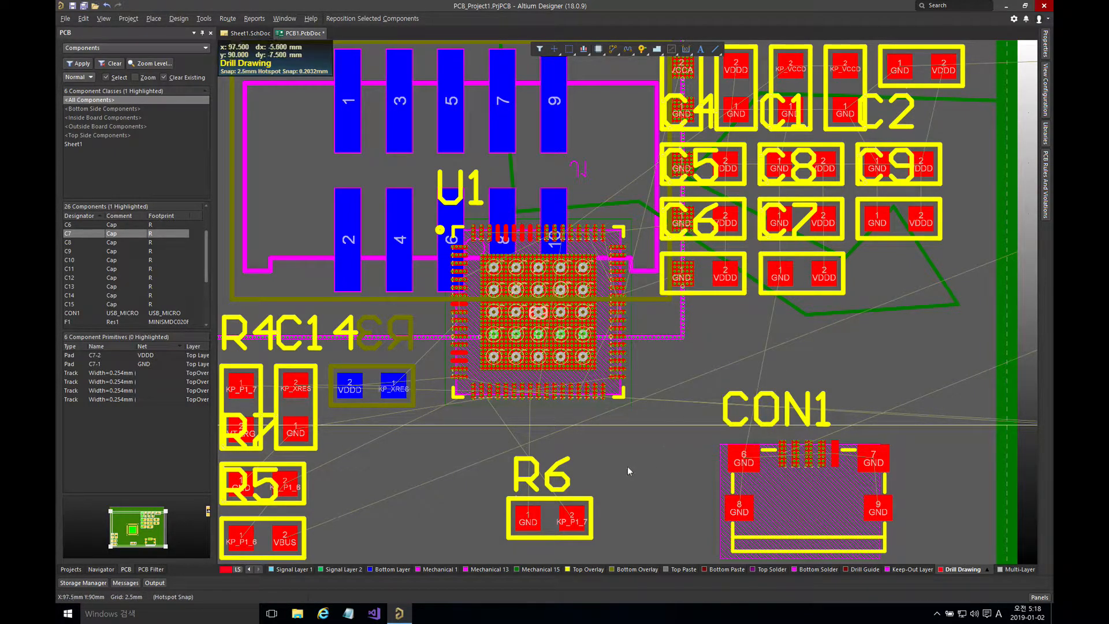
Step: Move resistor R6 up and to the left, just below the lower-left corner of U1
{"action": "left_click_drag", "start_coordinate": [568, 522], "coordinate": [449, 474]}
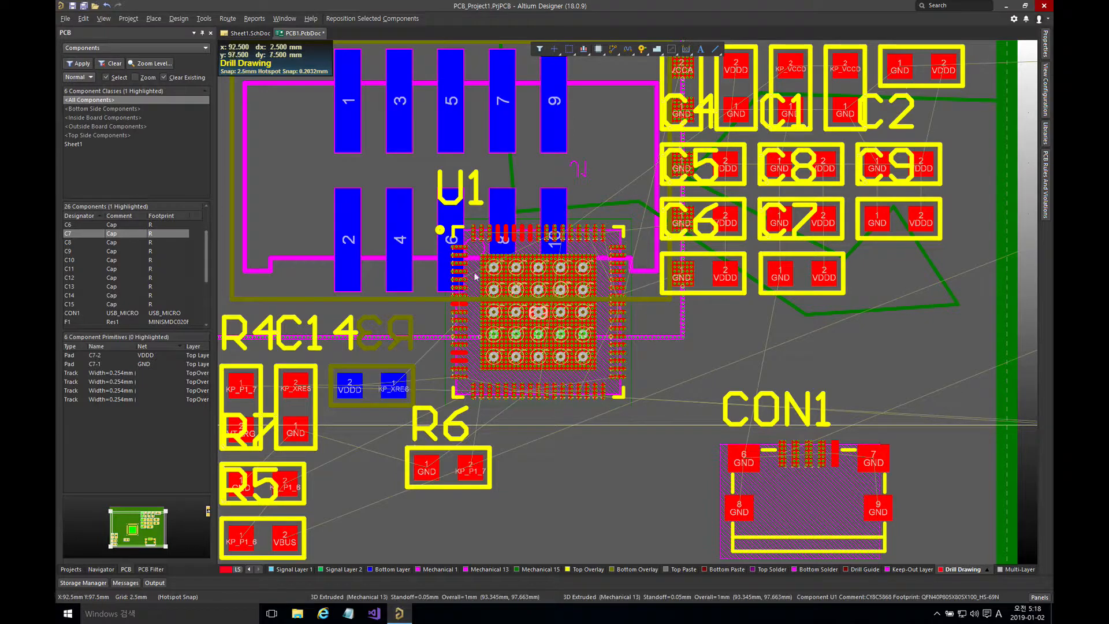
{"action": "left_click", "coordinate": [158, 19]}
{"action": "mouse_move", "coordinate": [229, 281]}
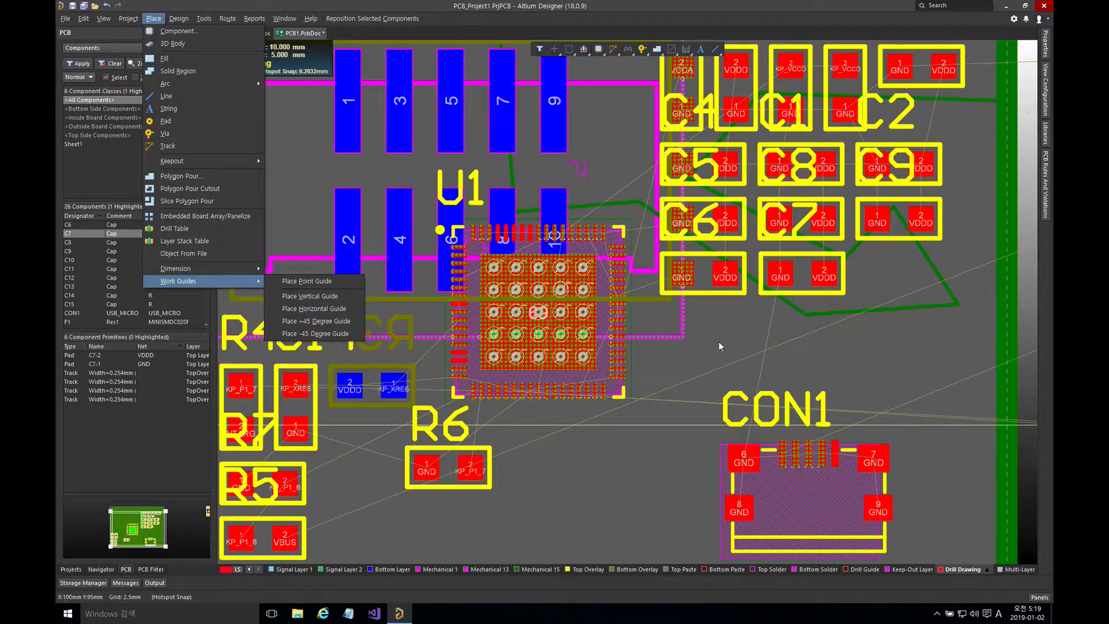
{"action": "left_click", "coordinate": [831, 357]}
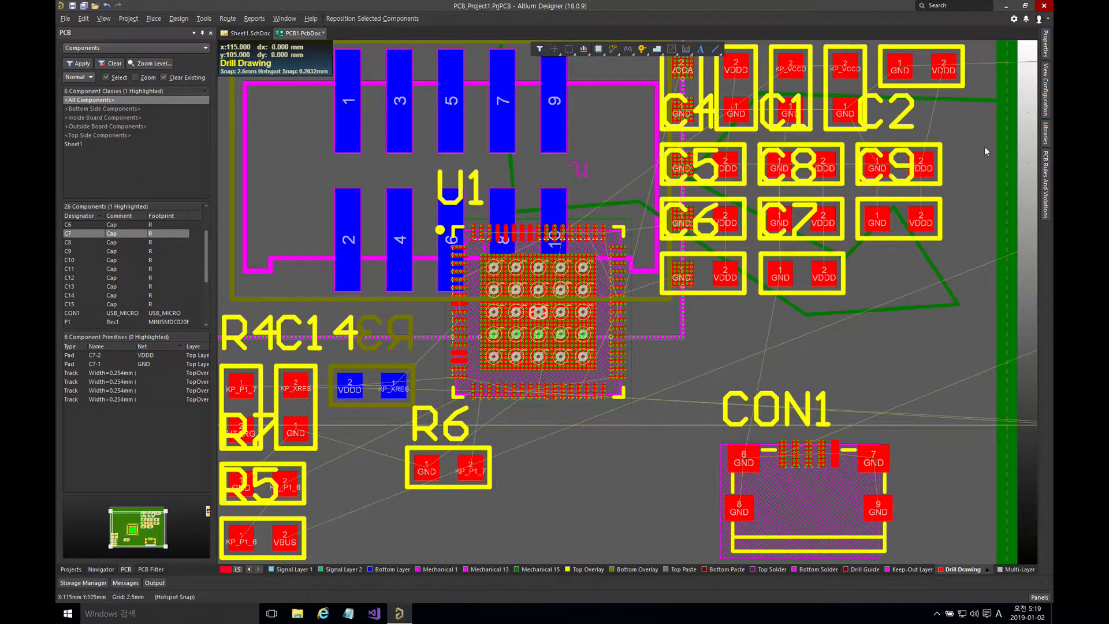
Step: Delete the horizontal guide from the board's guide manager
{"action": "left_click", "coordinate": [1046, 46]}
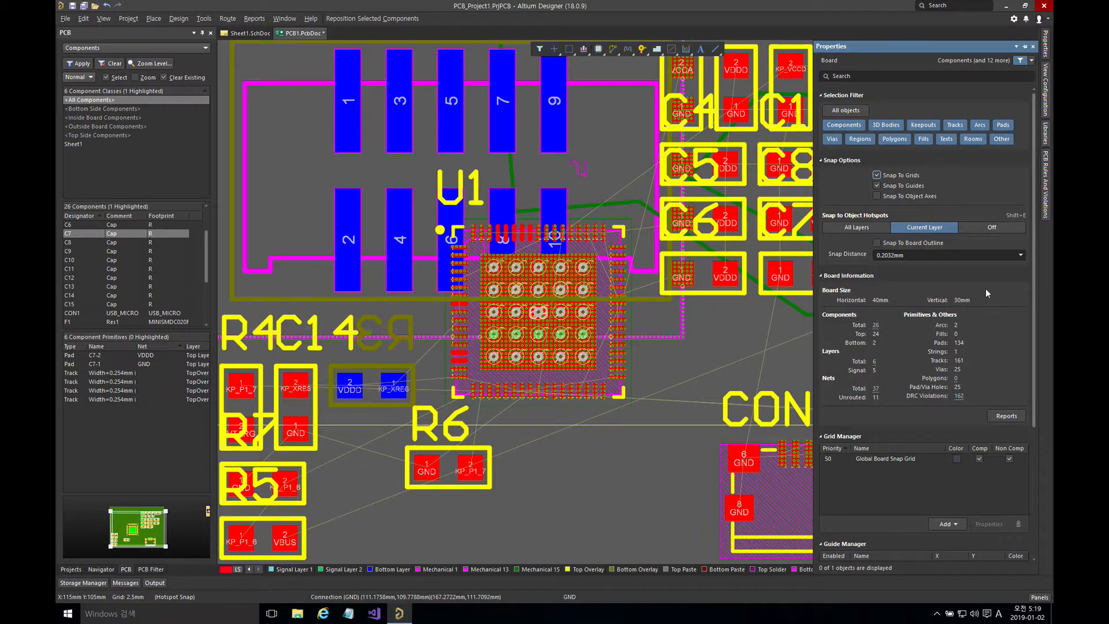
{"action": "scroll", "coordinate": [985, 289], "scroll_direction": "down", "scroll_amount": 5}
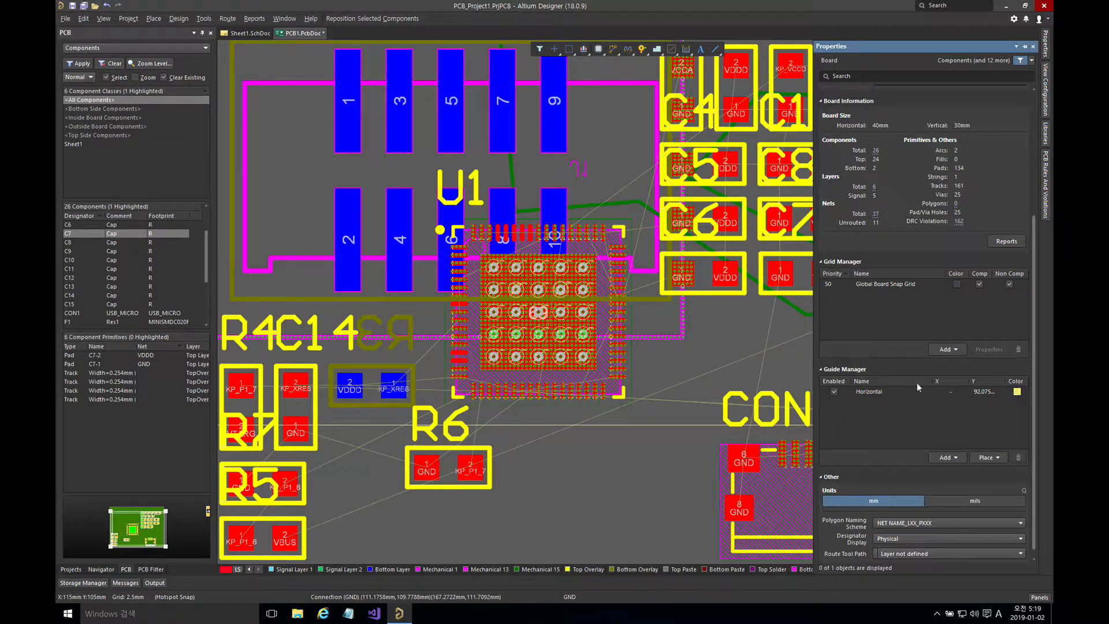
{"action": "left_click", "coordinate": [893, 390]}
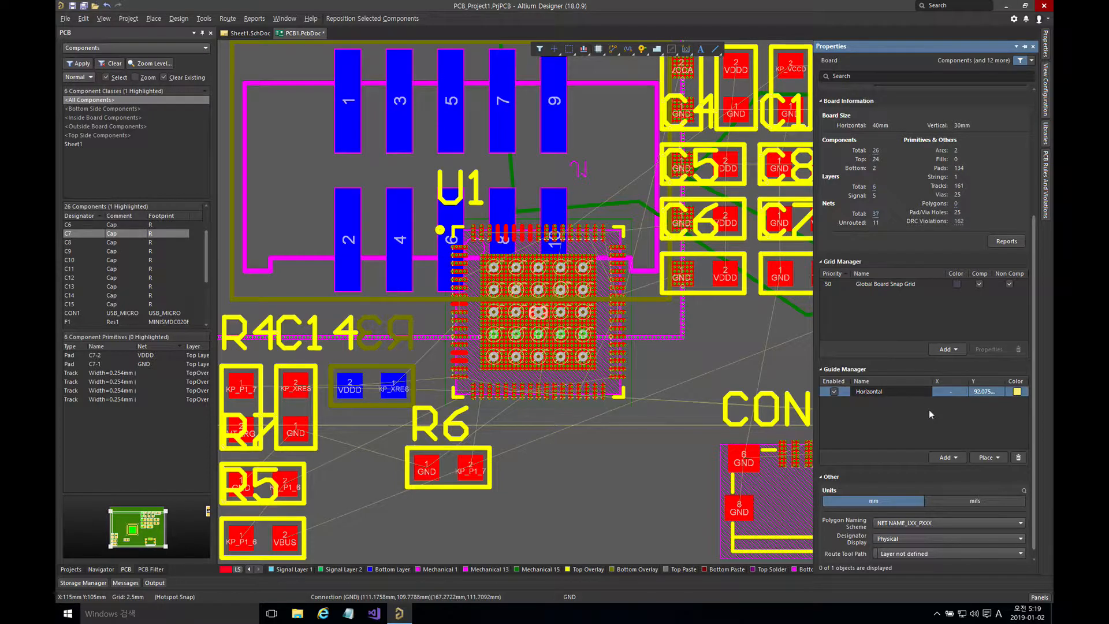
{"action": "left_click", "coordinate": [1019, 458]}
{"action": "left_click", "coordinate": [966, 456]}
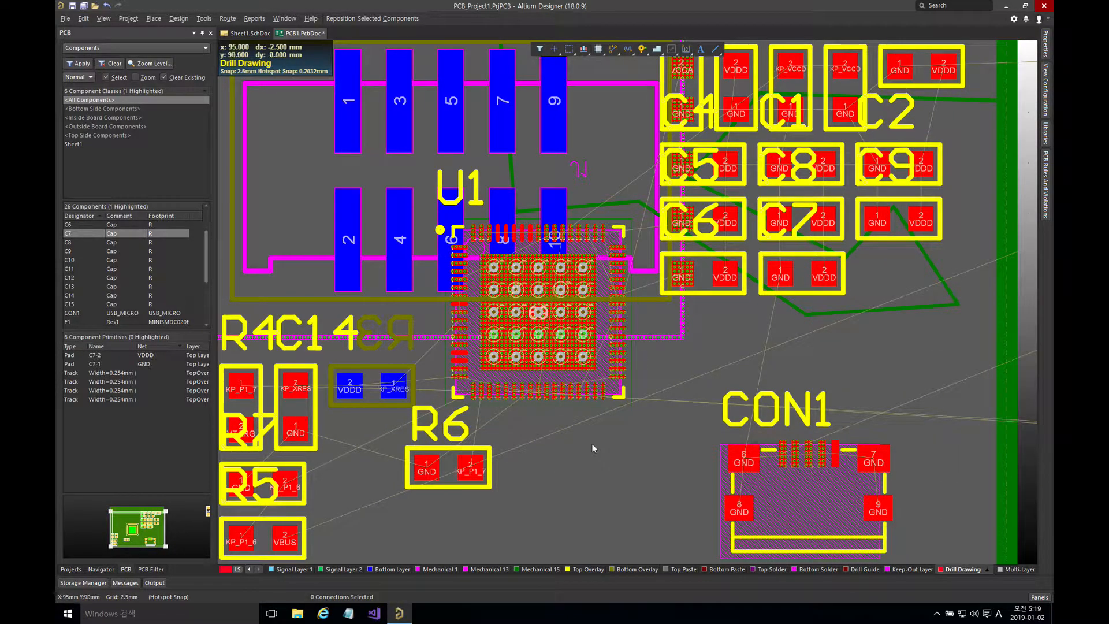
Step: Move resistor R6 down and to the right, clear of U1's lower edge, and set the snap grid to 0.500 mm
{"action": "right_click_drag", "start_coordinate": [583, 465], "coordinate": [708, 394]}
{"action": "left_click_drag", "start_coordinate": [569, 404], "coordinate": [656, 448]}
{"action": "key", "text": "g"}
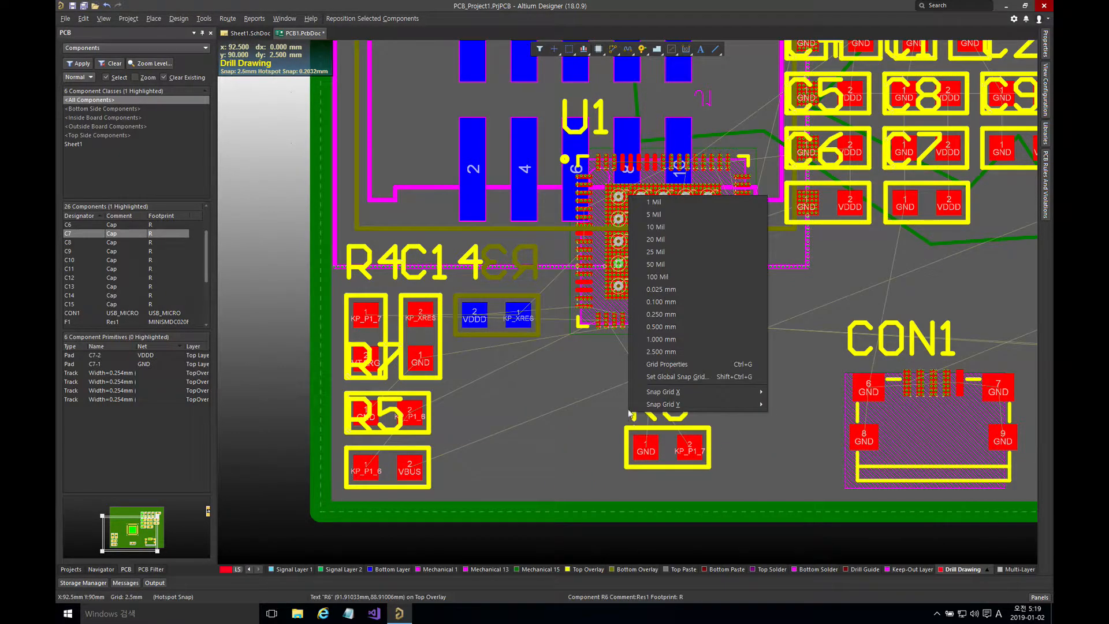
{"action": "left_click", "coordinate": [663, 327]}
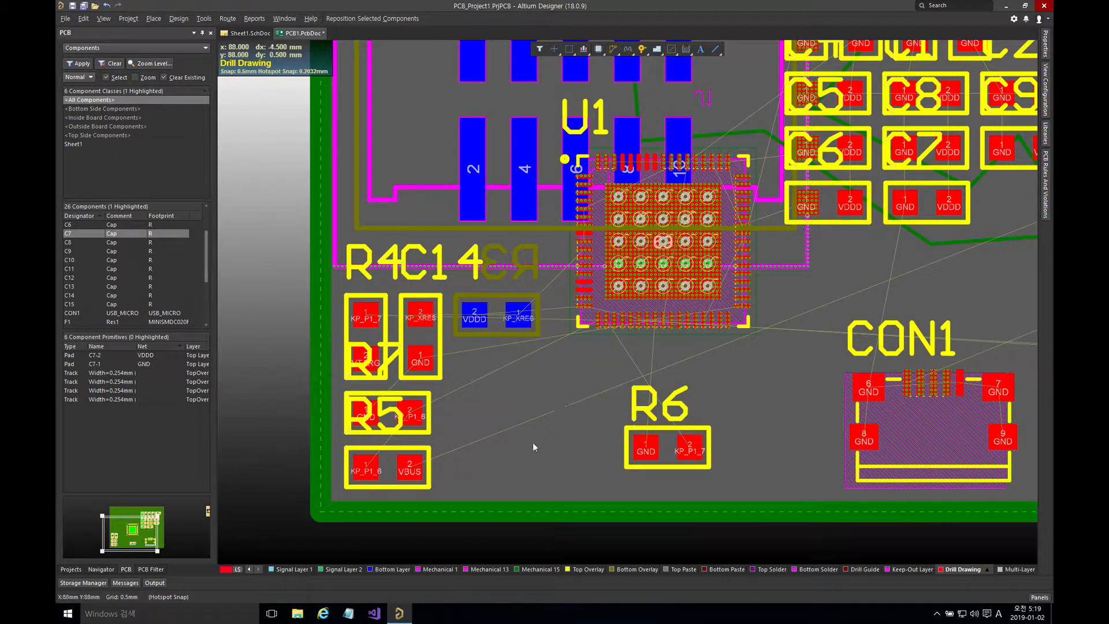
Step: Move resistor R5 to the left of R6 and R7 to the left of R5, forming a loose staggered row
{"action": "left_click_drag", "start_coordinate": [367, 467], "coordinate": [544, 429]}
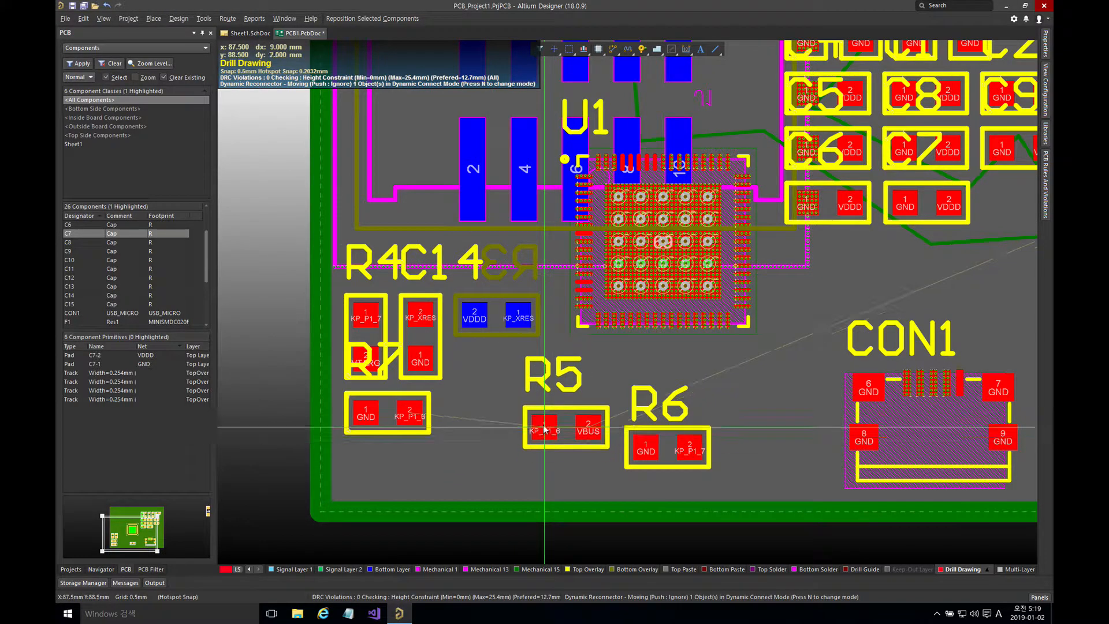
{"action": "left_click", "coordinate": [544, 429]}
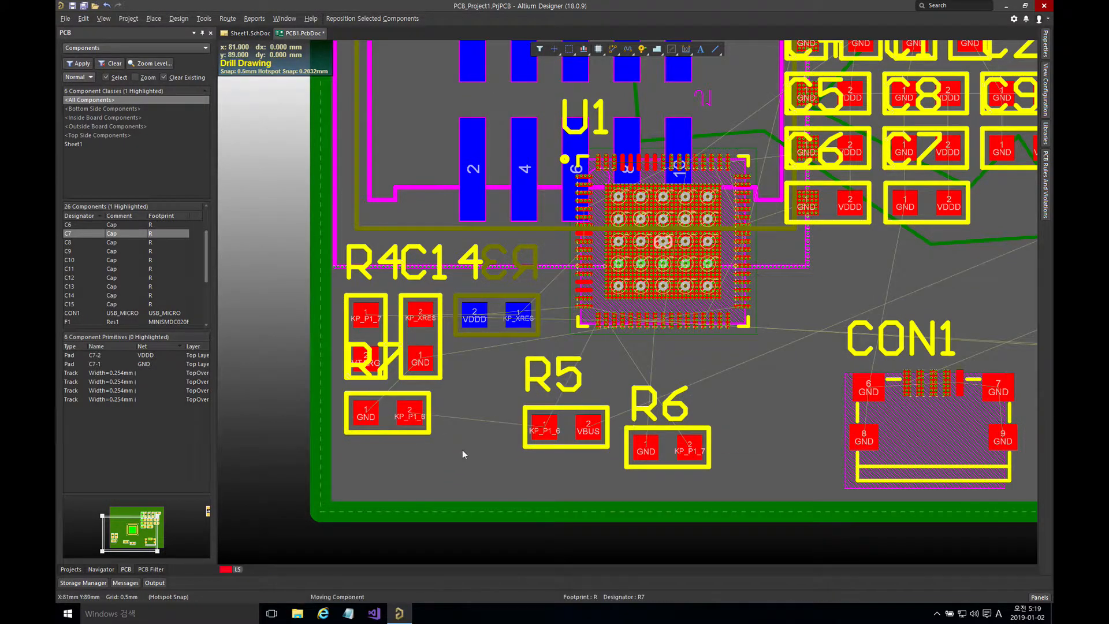
{"action": "left_click_drag", "start_coordinate": [411, 417], "coordinate": [484, 463]}
{"action": "left_click", "coordinate": [483, 458]}
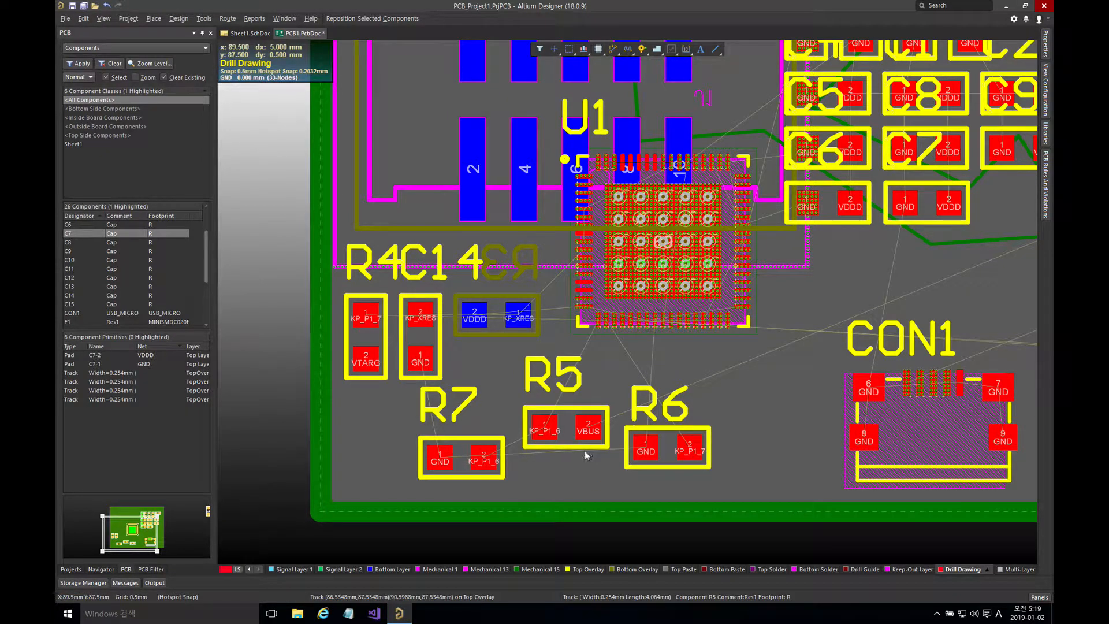
Step: Select R7, R5 and R6 together and align them by their top edges
{"action": "left_click_drag", "start_coordinate": [400, 394], "coordinate": [730, 488]}
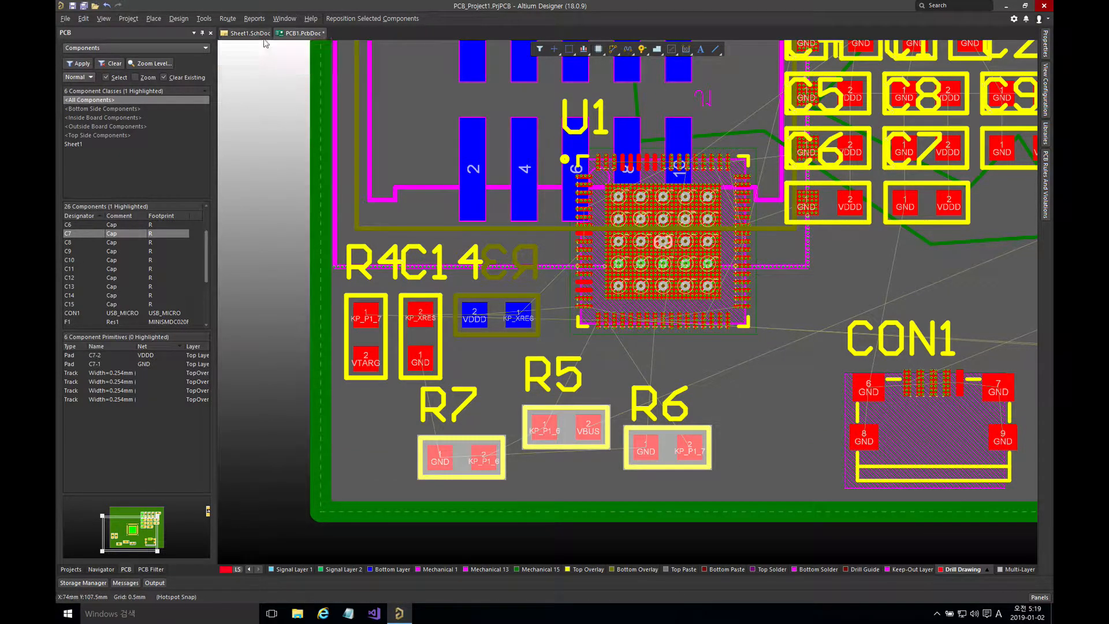
{"action": "left_click", "coordinate": [586, 55]}
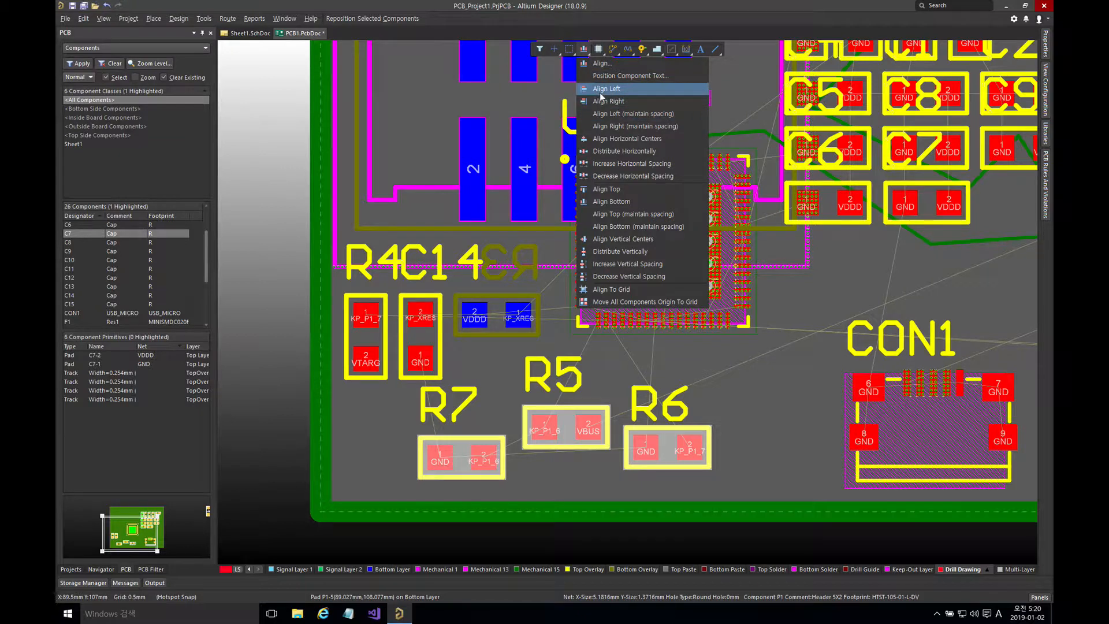
{"action": "left_click", "coordinate": [603, 189]}
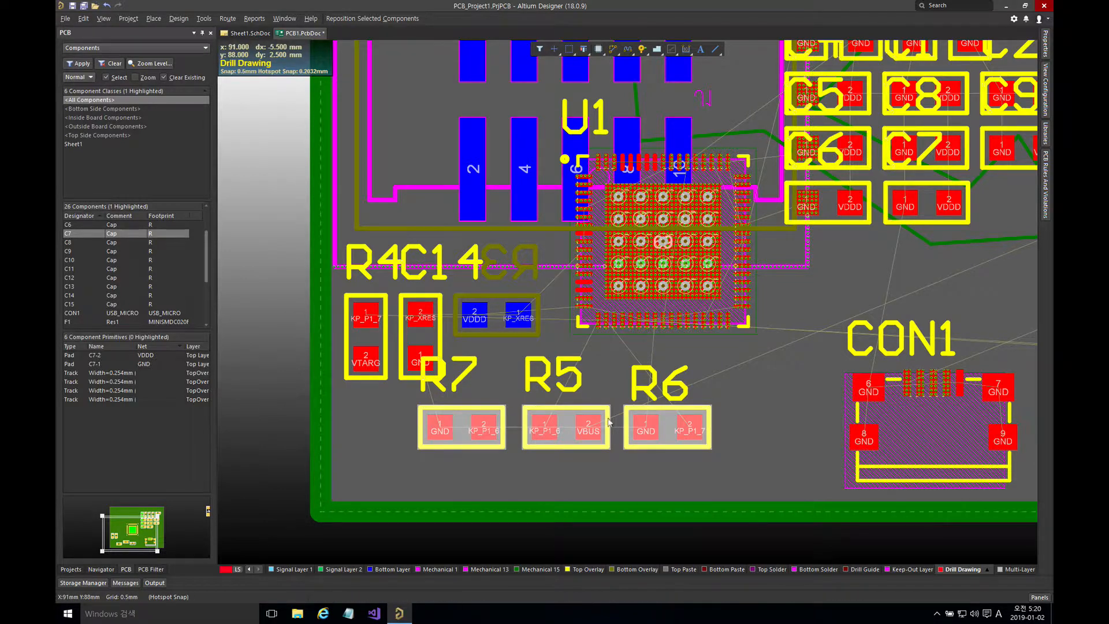
Step: Distribute R7, R5 and R6 horizontally, increase their horizontal spacing once, and clear the selection
{"action": "left_click", "coordinate": [586, 51]}
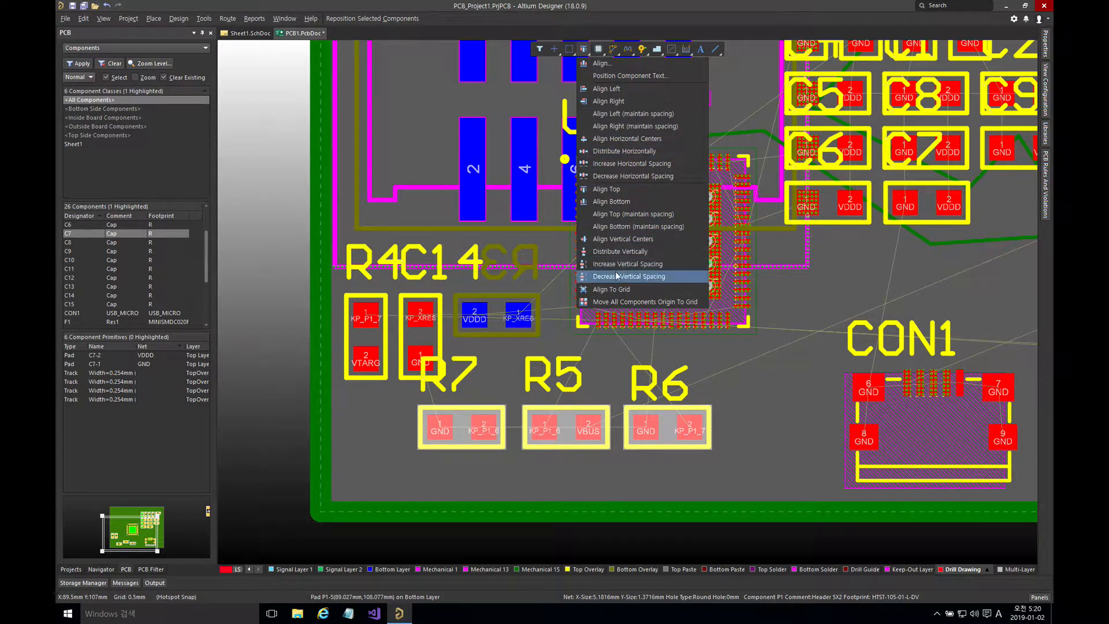
{"action": "left_click", "coordinate": [623, 153]}
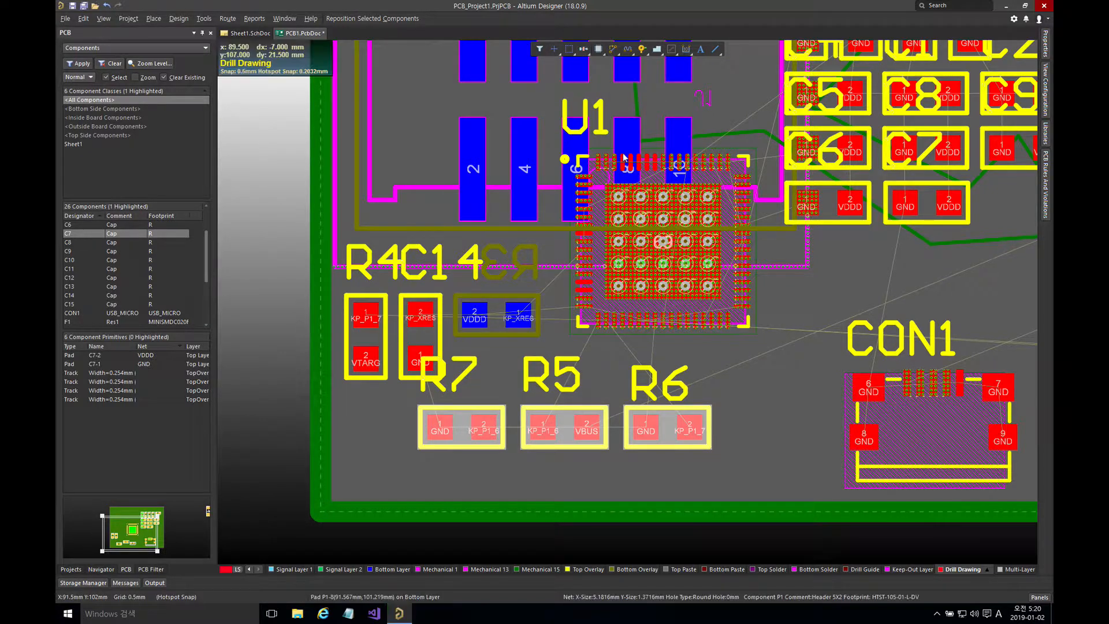
{"action": "left_click", "coordinate": [585, 51]}
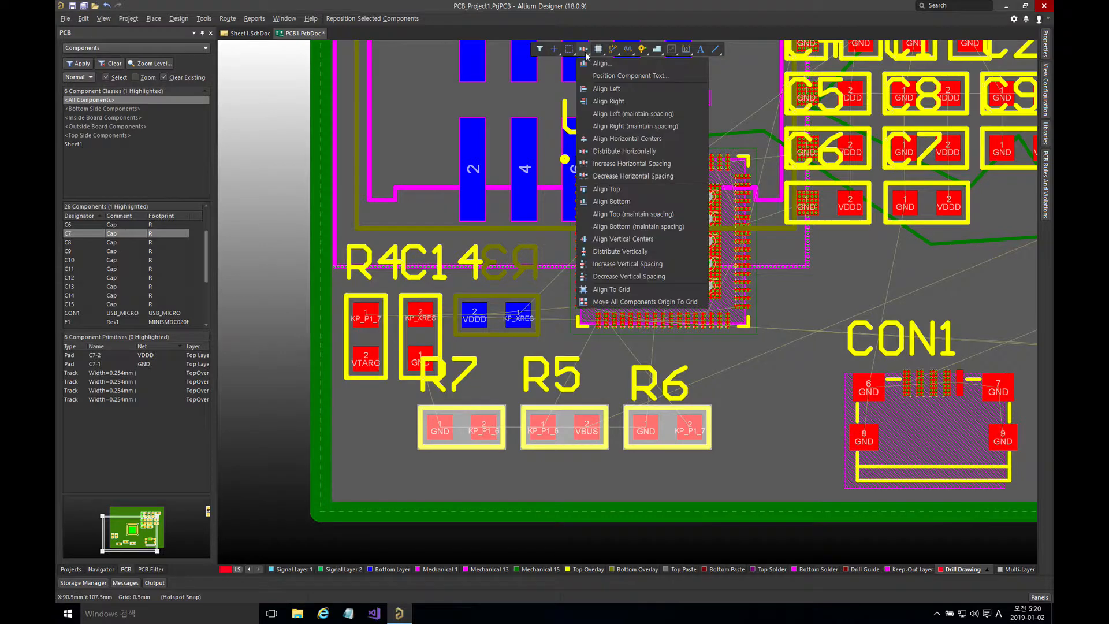
{"action": "left_click", "coordinate": [613, 165]}
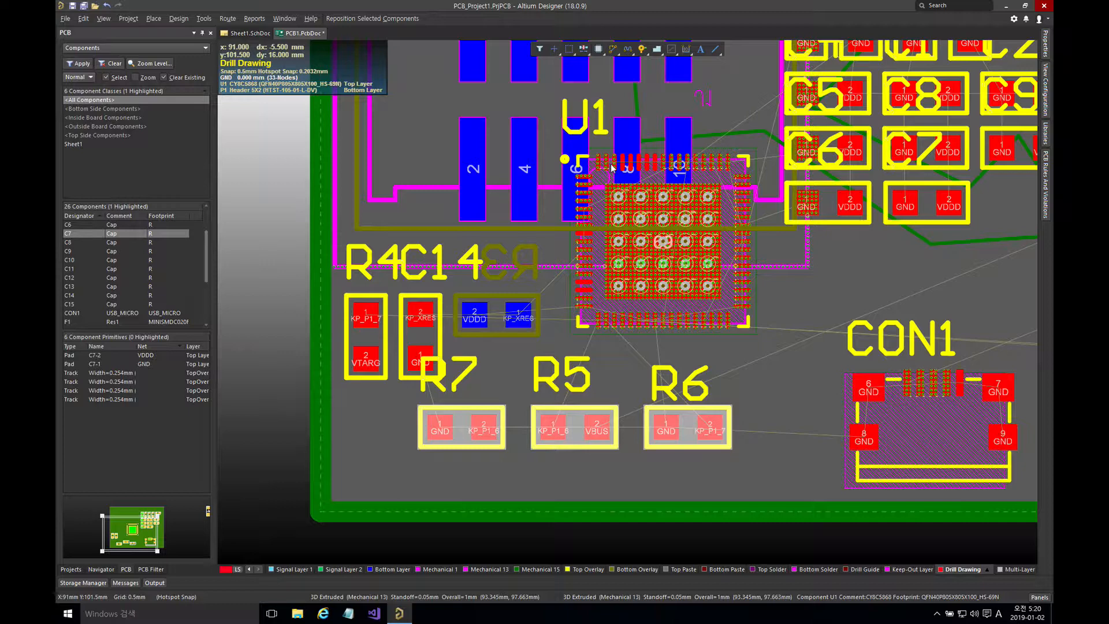
{"action": "left_click", "coordinate": [662, 461]}
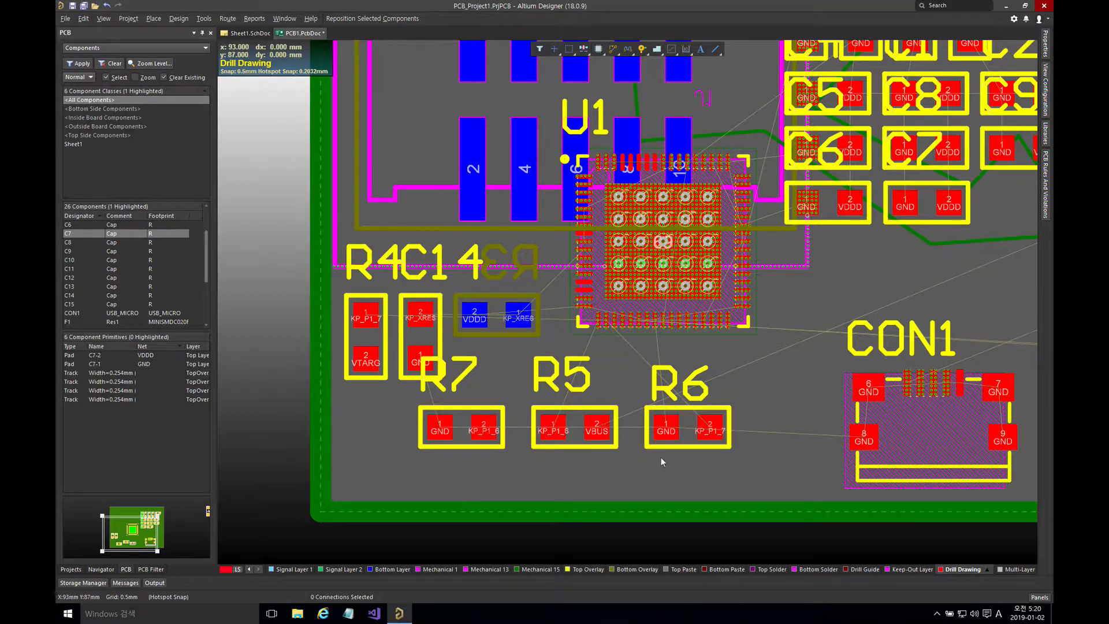
Step: Move R6 near R5, changing the component push mode from Ignore to Avoid during the move
{"action": "right_click_drag", "start_coordinate": [634, 476], "coordinate": [574, 470]}
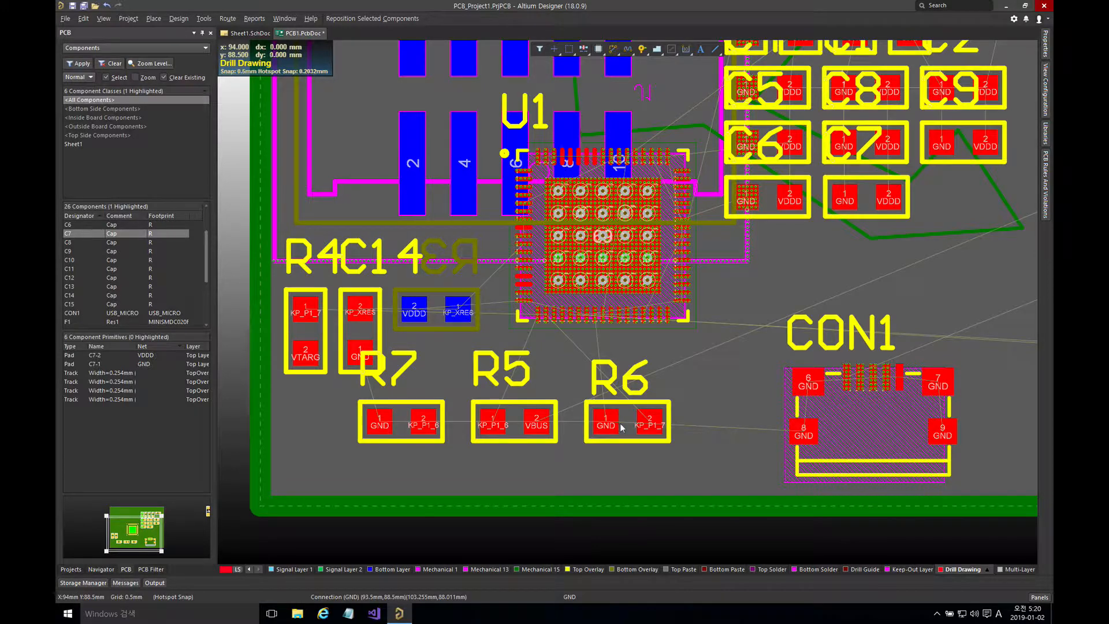
{"action": "mouse_move", "coordinate": [622, 428]}
{"action": "left_mouse_down"}
{"action": "mouse_move", "coordinate": [602, 382]}
{"action": "mouse_move", "coordinate": [641, 411]}
{"action": "mouse_move", "coordinate": [592, 378]}
{"action": "mouse_move", "coordinate": [542, 390]}
{"action": "mouse_move", "coordinate": [505, 417]}
{"action": "mouse_move", "coordinate": [567, 396]}
{"action": "mouse_move", "coordinate": [555, 420]}
{"action": "mouse_move", "coordinate": [635, 425]}
{"action": "left_mouse_up"}
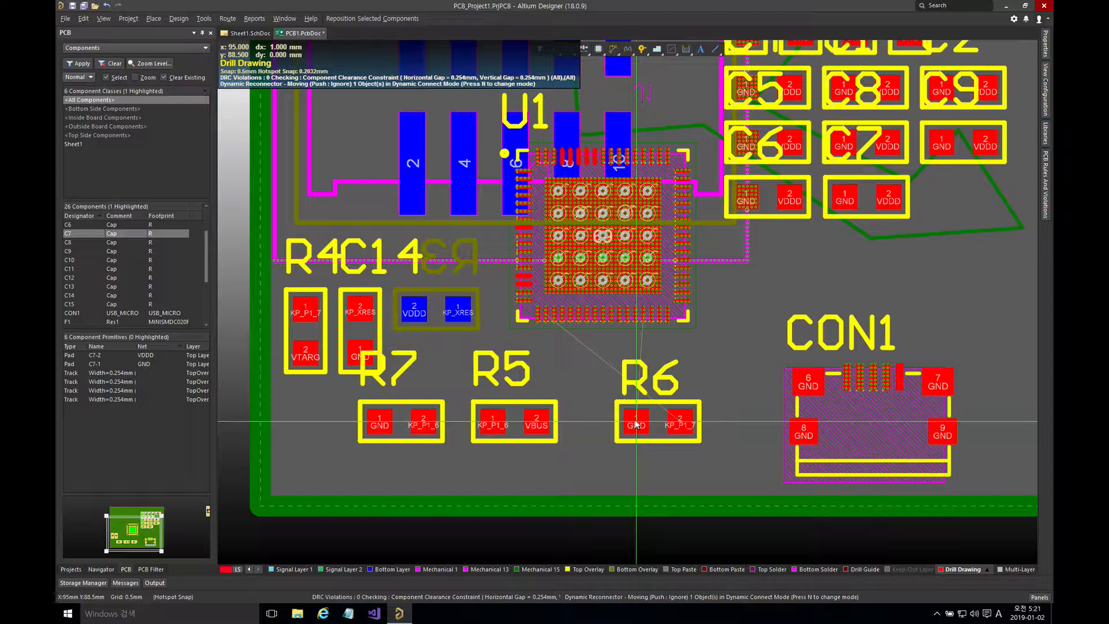
{"action": "left_click_drag", "start_coordinate": [636, 425], "coordinate": [635, 426]}
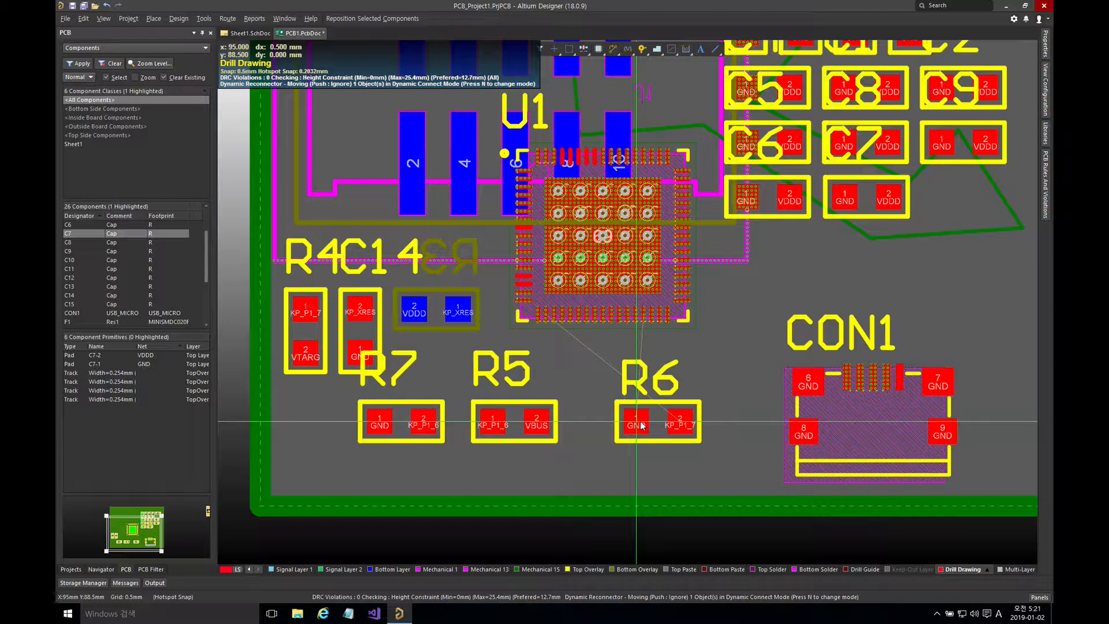
{"action": "key", "text": "r"}
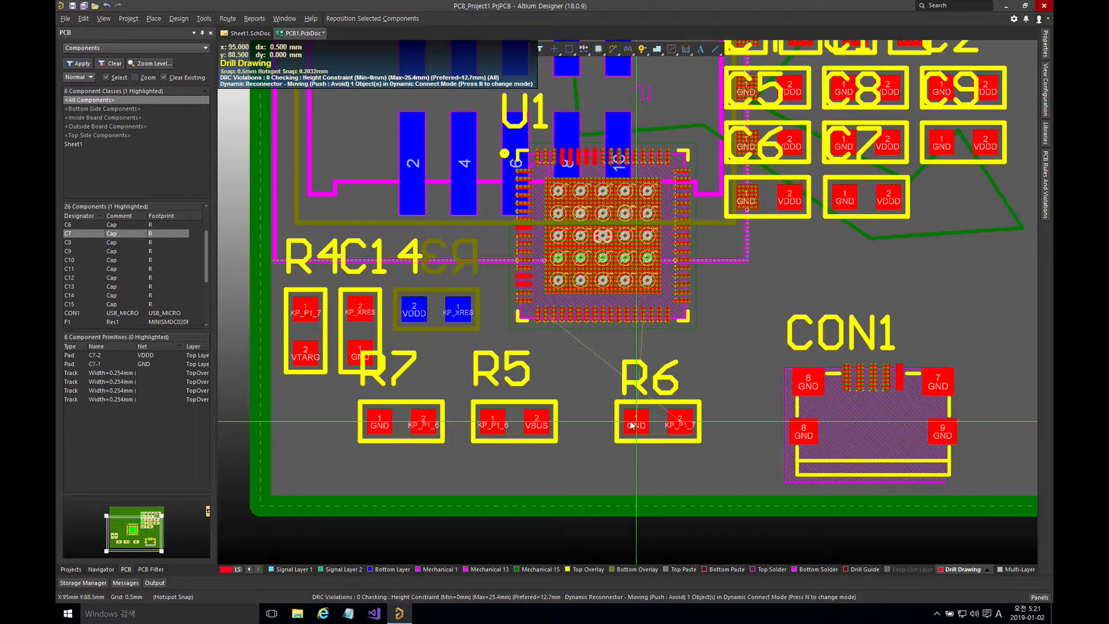
{"action": "left_click_drag", "start_coordinate": [632, 426], "coordinate": [599, 407]}
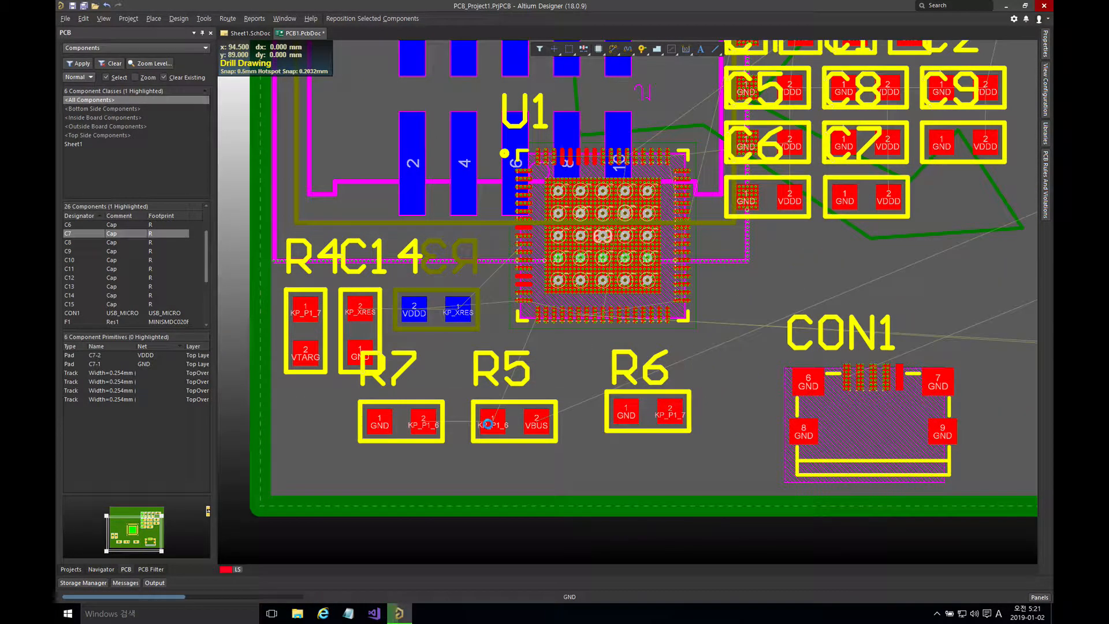
Step: Move R5 right up against R6 and R7 right up against R5, keeping the three in one tight row
{"action": "left_click_drag", "start_coordinate": [520, 424], "coordinate": [545, 412]}
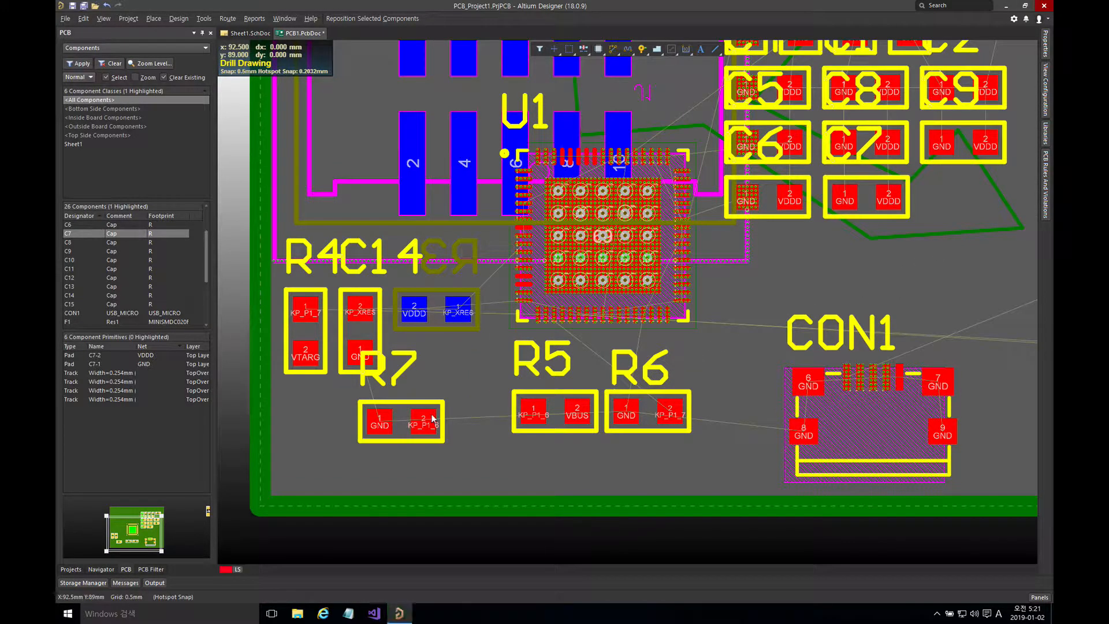
{"action": "left_click_drag", "start_coordinate": [433, 419], "coordinate": [494, 408]}
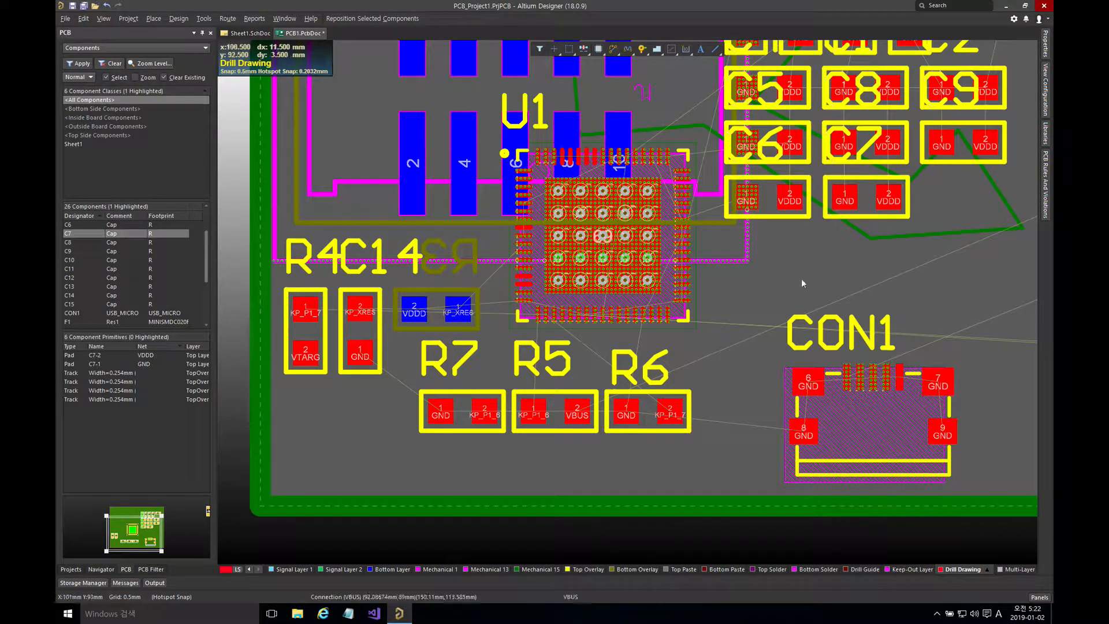
Step: Move C7 in Push mode up among C5 and C8 to shove the neighbouring parts aside, and shift R6 slightly right
{"action": "left_click_drag", "start_coordinate": [848, 213], "coordinate": [790, 287]}
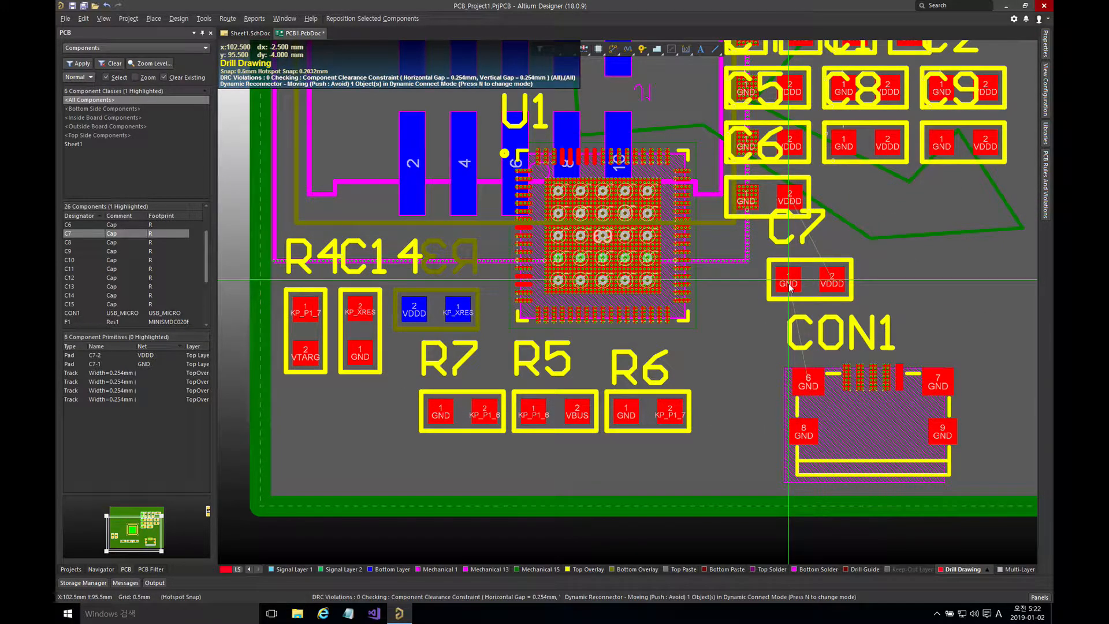
{"action": "key", "text": "n"}
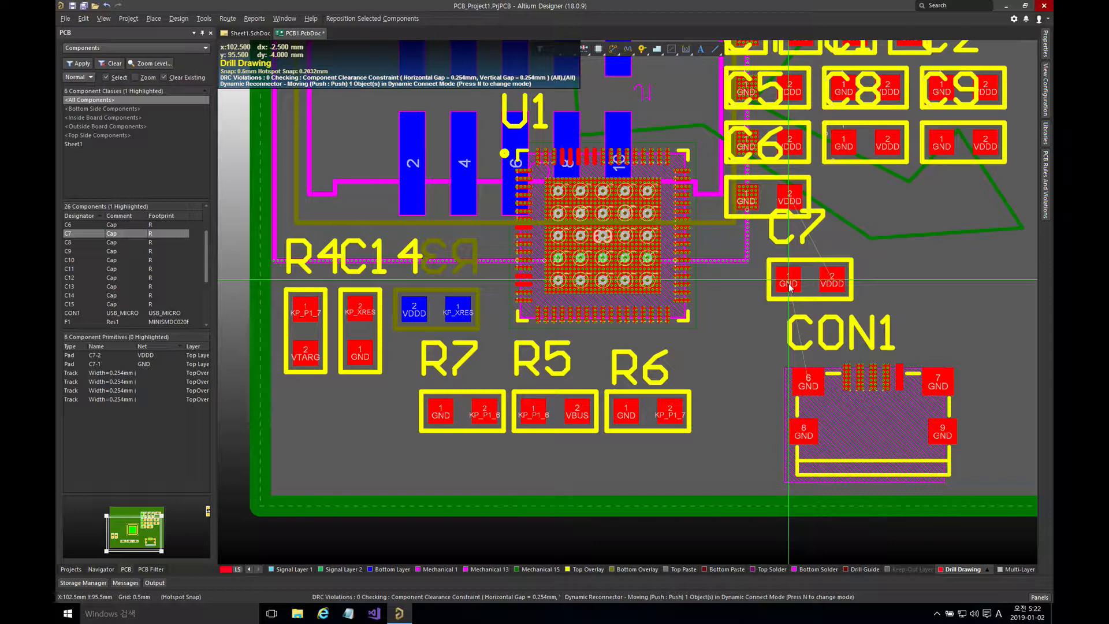
{"action": "left_click_drag", "start_coordinate": [790, 287], "coordinate": [800, 132]}
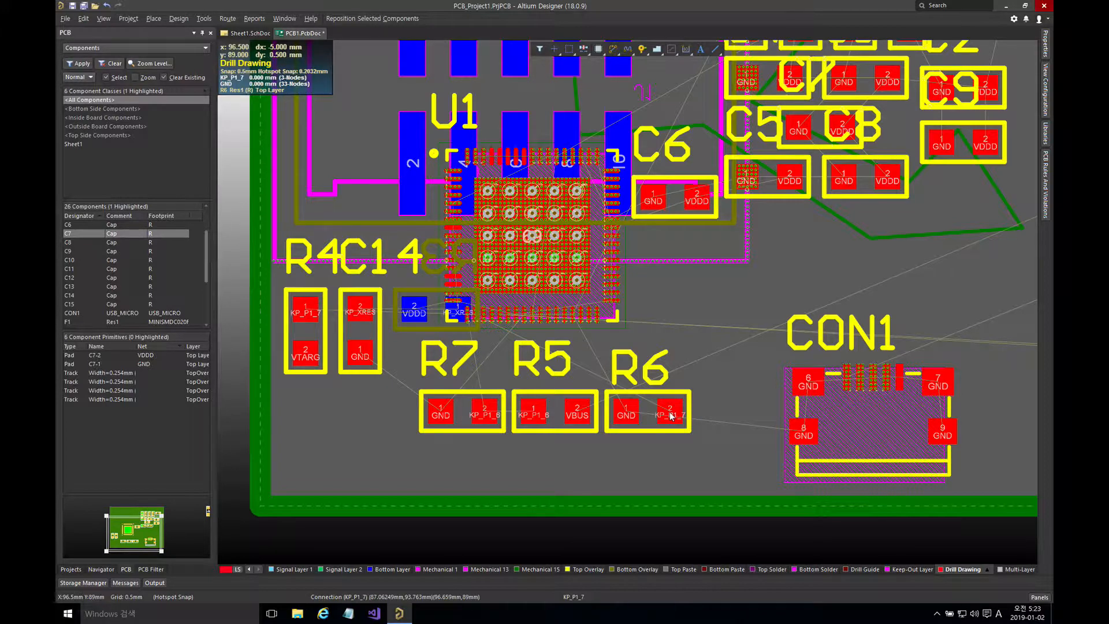
{"action": "mouse_move", "coordinate": [671, 416]}
{"action": "left_mouse_down"}
{"action": "mouse_move", "coordinate": [688, 416]}
{"action": "mouse_move", "coordinate": [632, 424]}
{"action": "mouse_move", "coordinate": [735, 312]}
{"action": "mouse_move", "coordinate": [793, 330]}
{"action": "mouse_move", "coordinate": [709, 331]}
{"action": "mouse_move", "coordinate": [720, 405]}
{"action": "mouse_move", "coordinate": [688, 415]}
{"action": "left_mouse_up"}
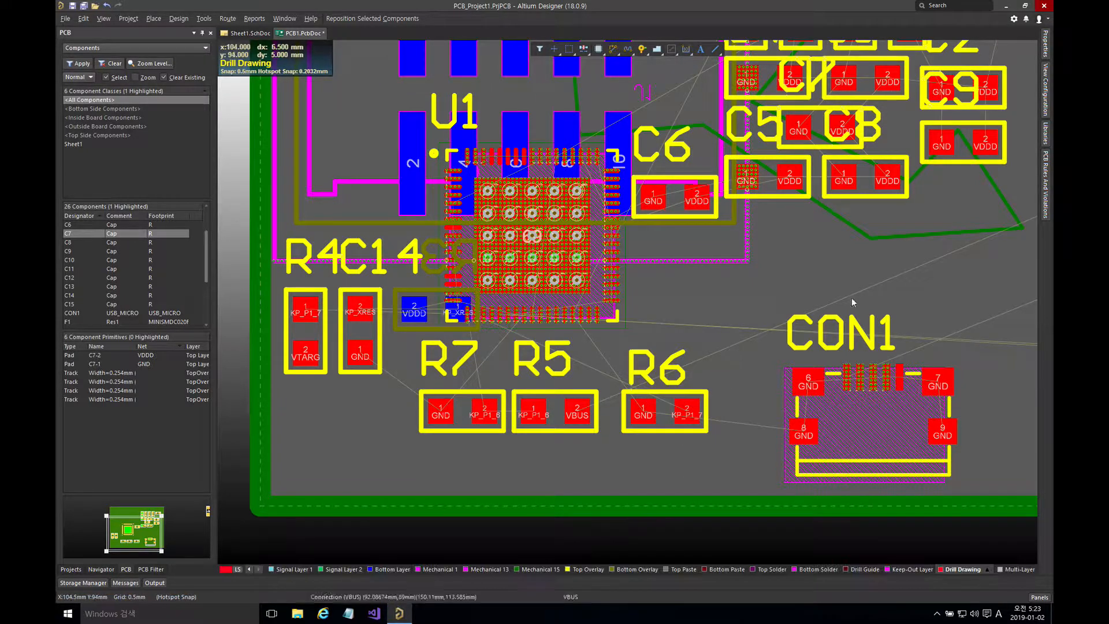
Step: Add a new Cartesian grid to the board's grid manager alongside the Global Board Snap Grid
{"action": "left_click", "coordinate": [1046, 51]}
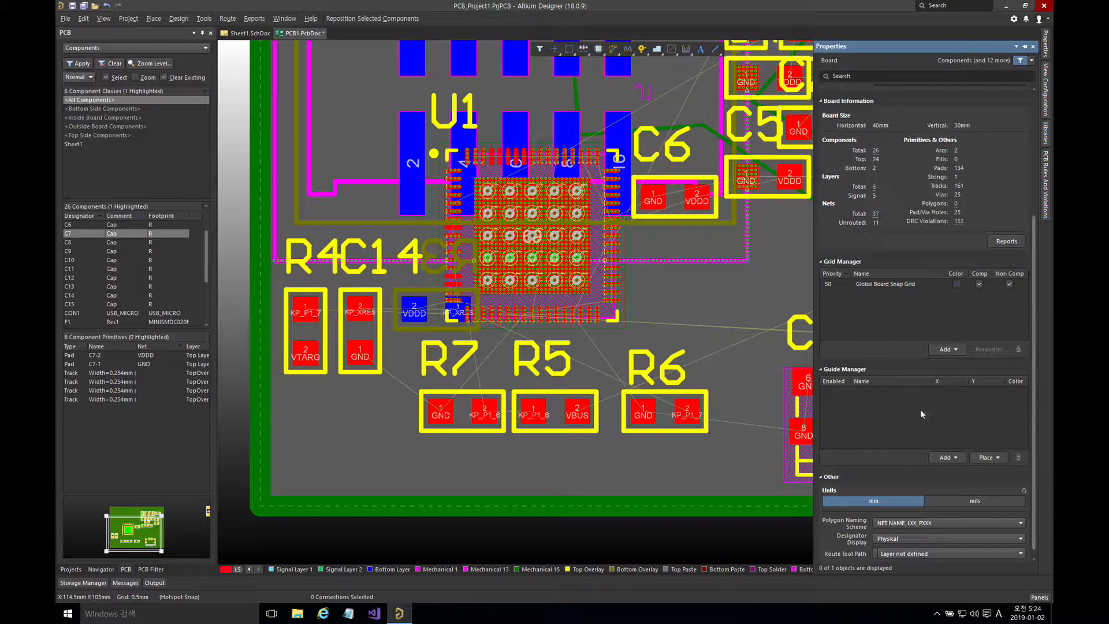
{"action": "left_click", "coordinate": [884, 286]}
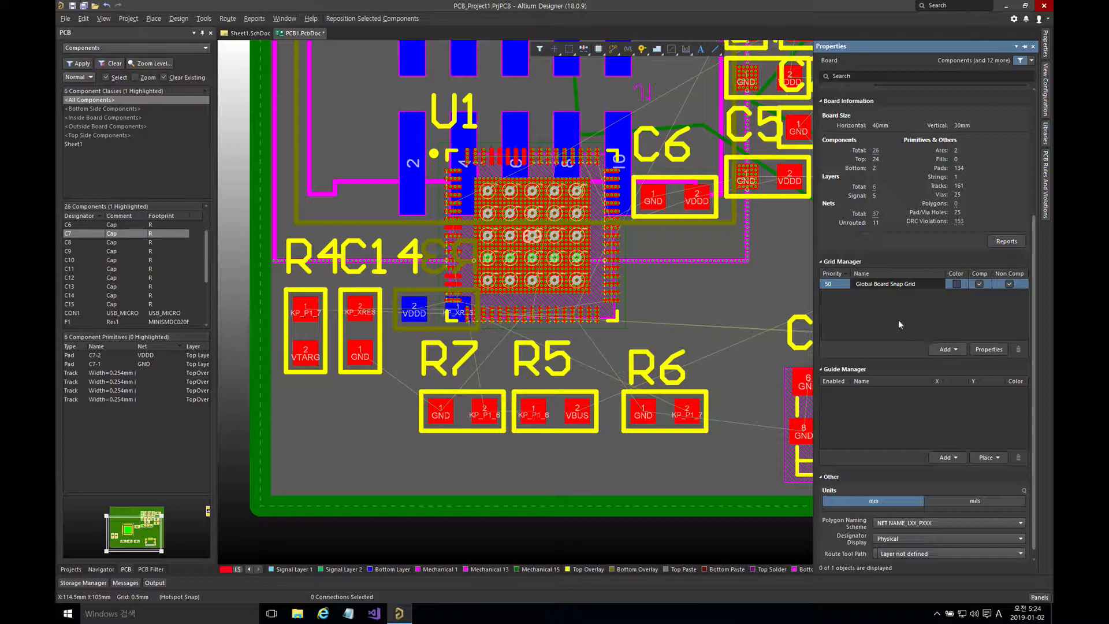
{"action": "left_click", "coordinate": [956, 351]}
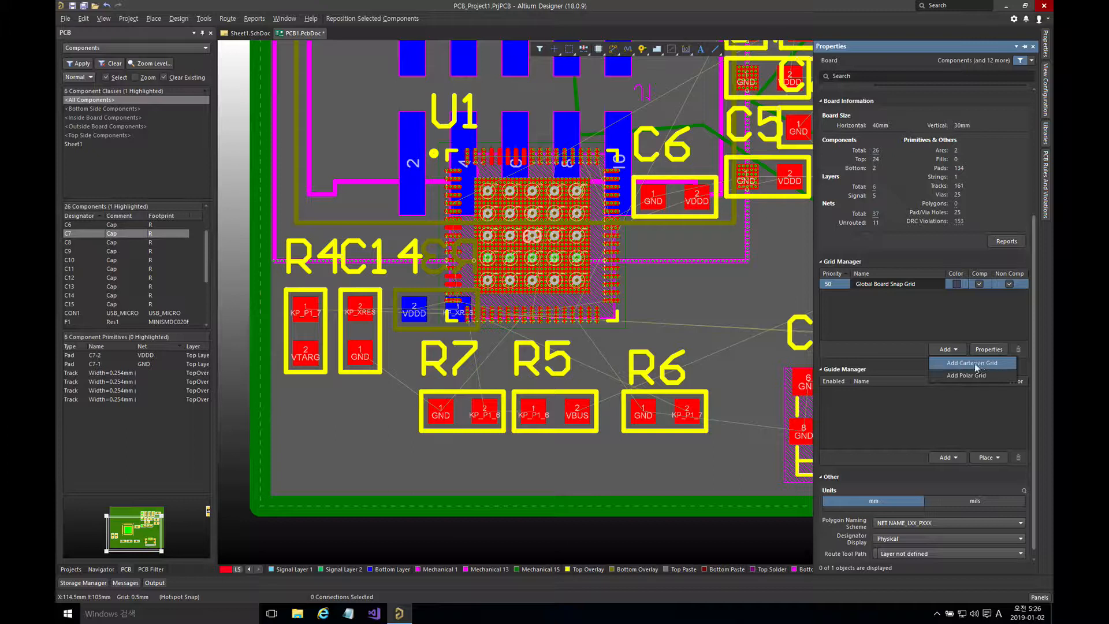
{"action": "left_click", "coordinate": [973, 365]}
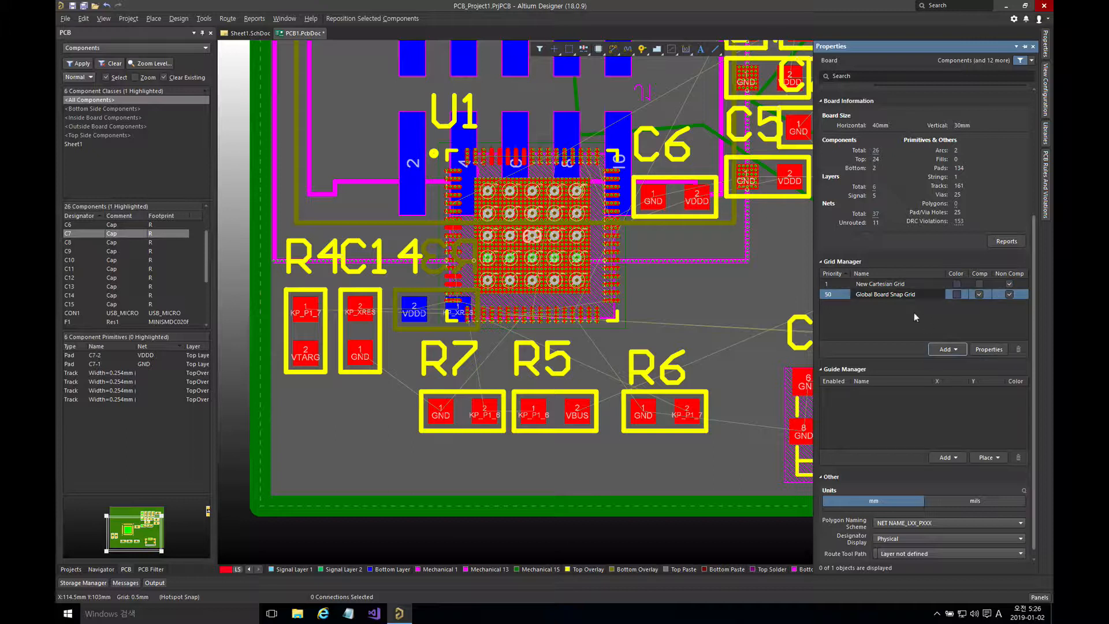
Step: Open the new Cartesian grid for editing and set its unit to Imperial
{"action": "left_click", "coordinate": [867, 285]}
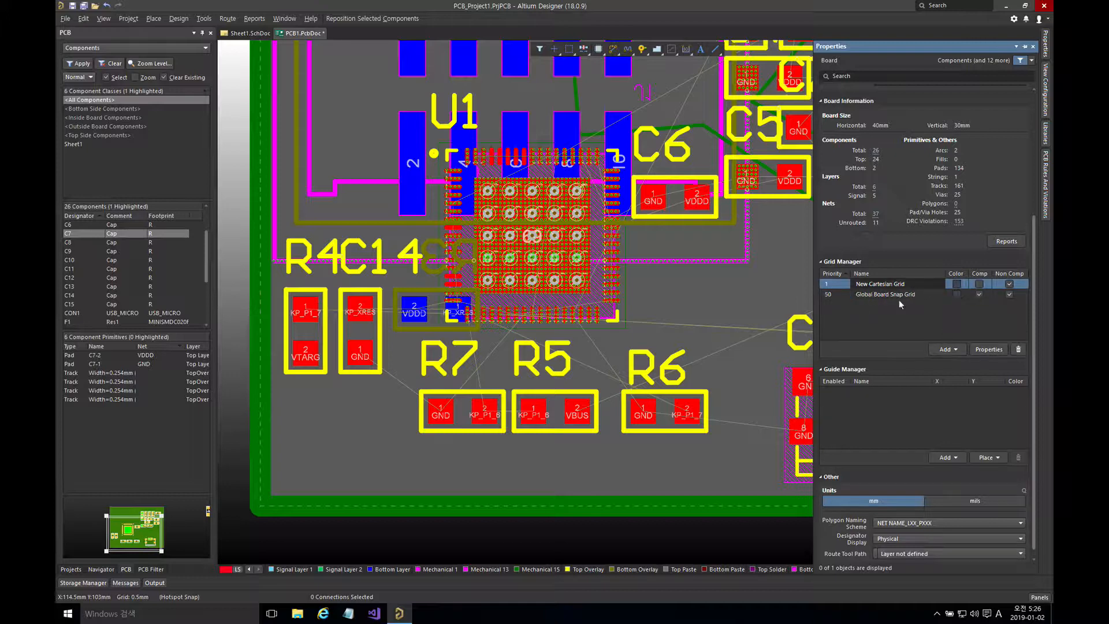
{"action": "double_click", "coordinate": [890, 286]}
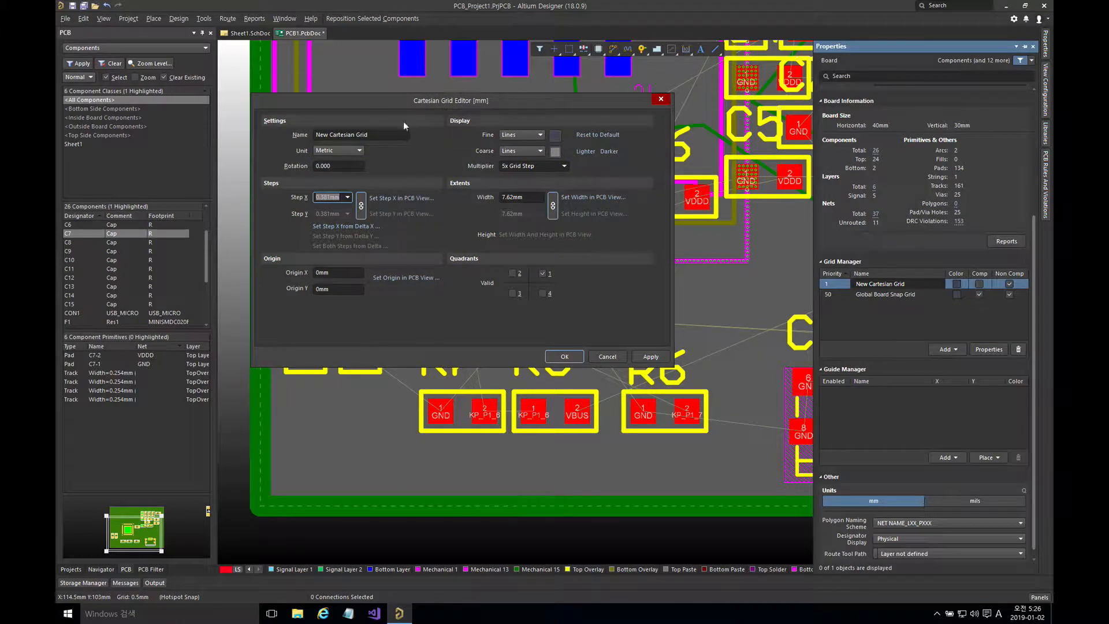
{"action": "left_click_drag", "start_coordinate": [384, 135], "coordinate": [323, 137]}
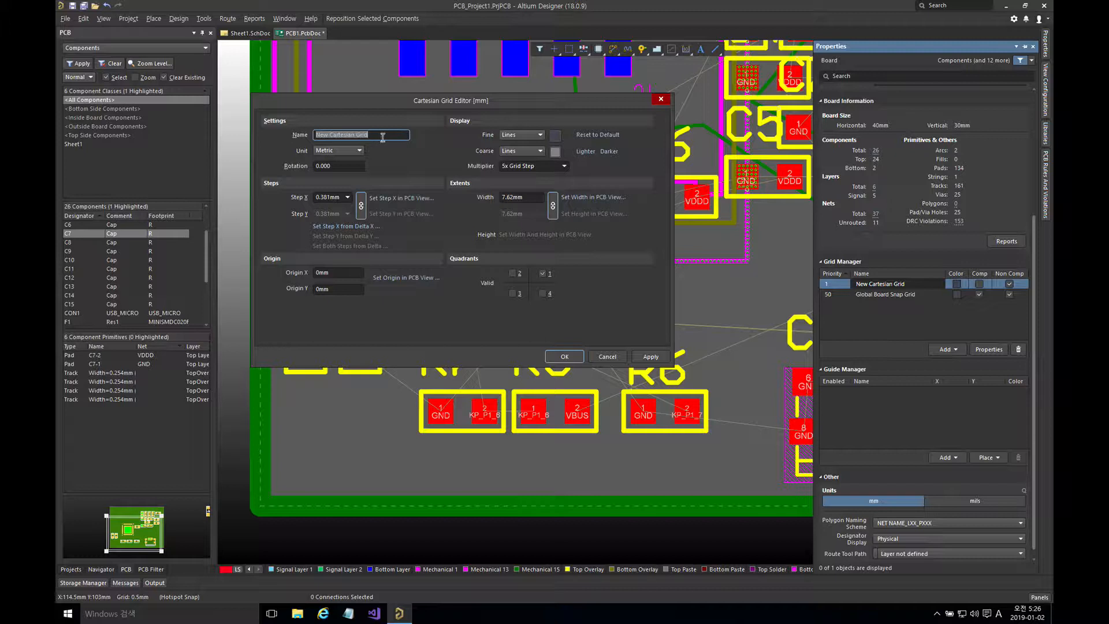
{"action": "left_click", "coordinate": [348, 153]}
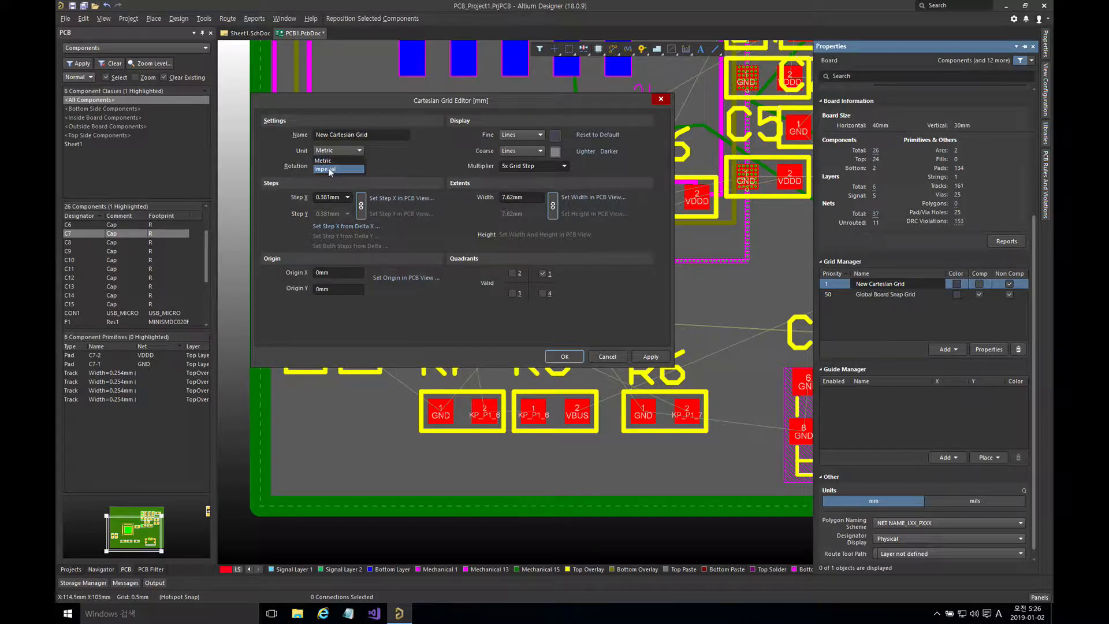
{"action": "left_click", "coordinate": [330, 170]}
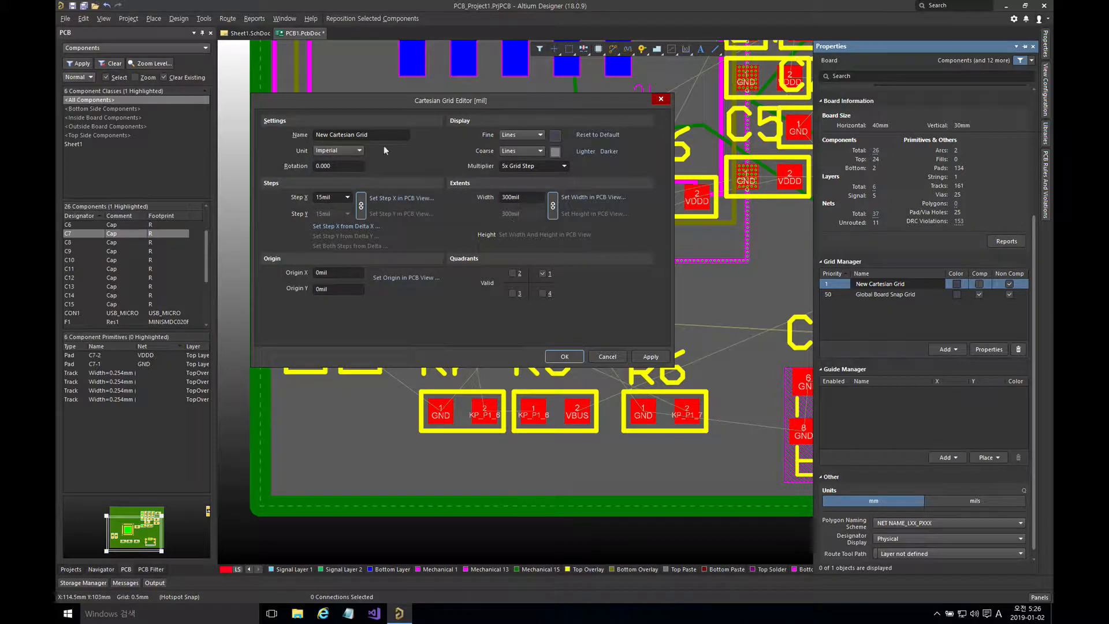
{"action": "left_click", "coordinate": [358, 152]}
{"action": "left_click", "coordinate": [345, 162]}
{"action": "left_click", "coordinate": [347, 150]}
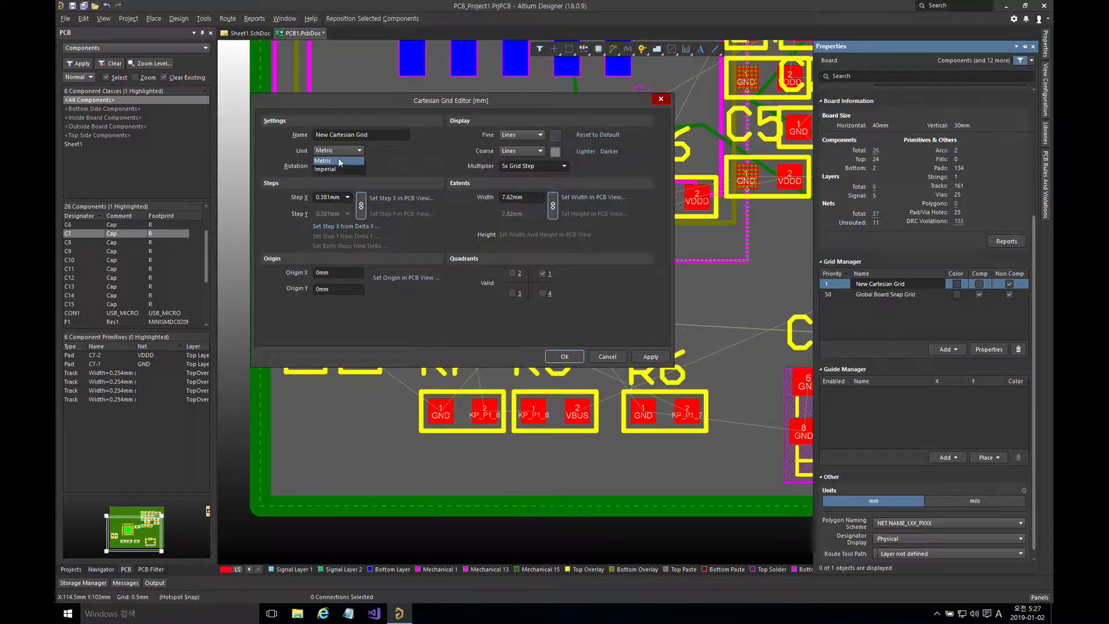
{"action": "left_click", "coordinate": [337, 169]}
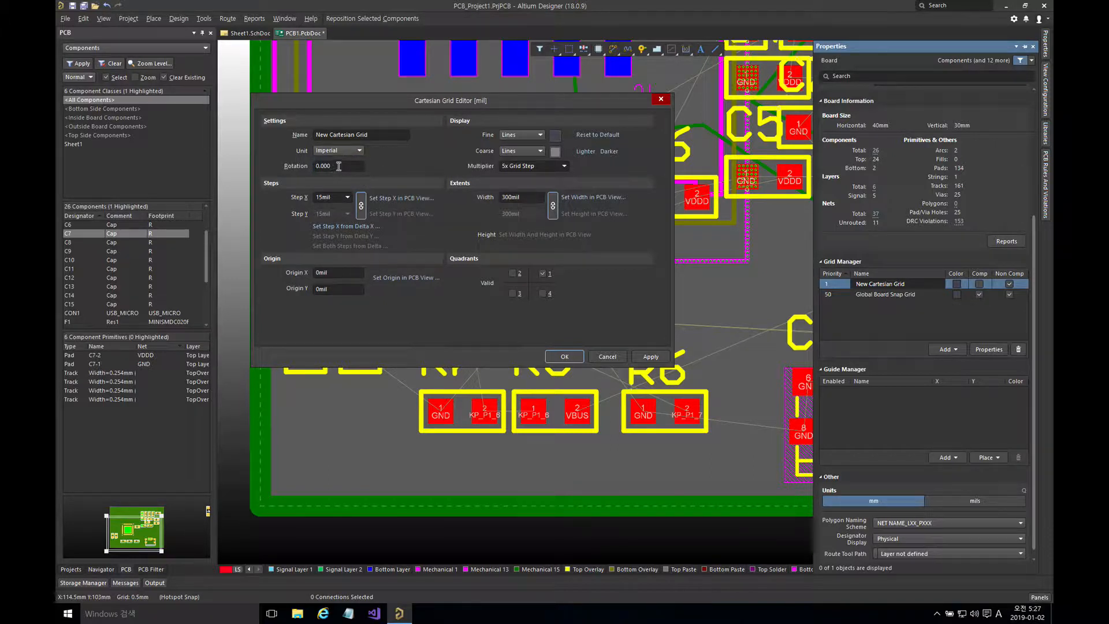
Step: Set the new Cartesian grid's rotation to 45 degrees and accept the grid settings
{"action": "double_click", "coordinate": [349, 167]}
{"action": "type", "text": "20"}
{"action": "key", "text": "BackSpace"}
{"action": "key", "text": "BackSpace"}
{"action": "key", "text": "Return"}
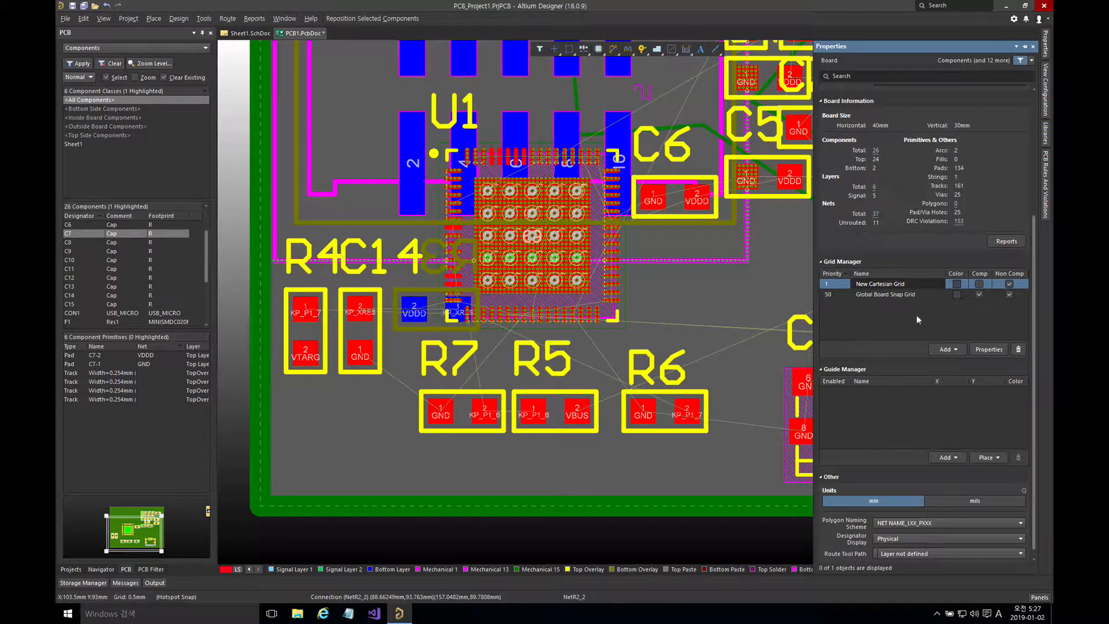
Step: Set the Cartesian grid's X step to 10mil and pick its origin on the board between U1 and R7, about X 3465 mil, Y 3642 mil
{"action": "double_click", "coordinate": [911, 289]}
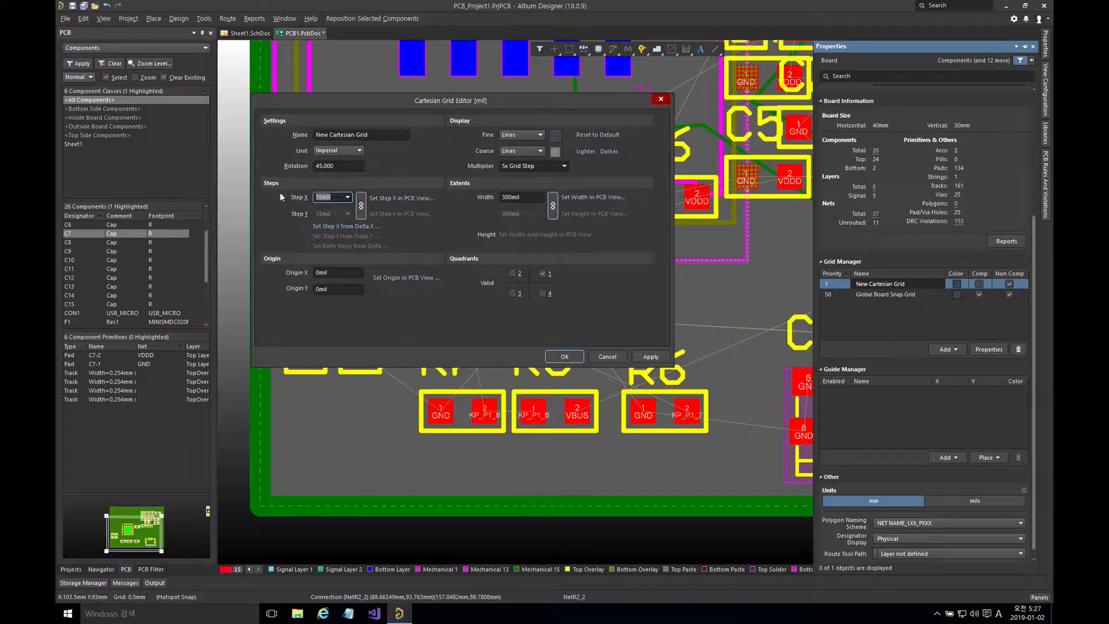
{"action": "type", "text": "15mil"}
{"action": "left_click", "coordinate": [348, 197]}
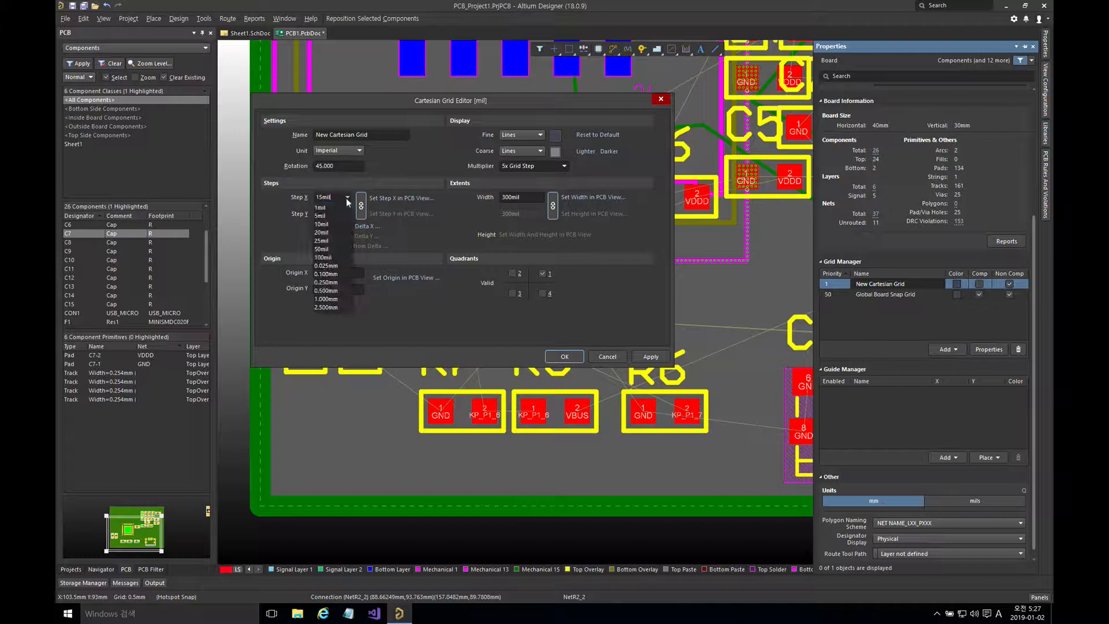
{"action": "left_click", "coordinate": [331, 225]}
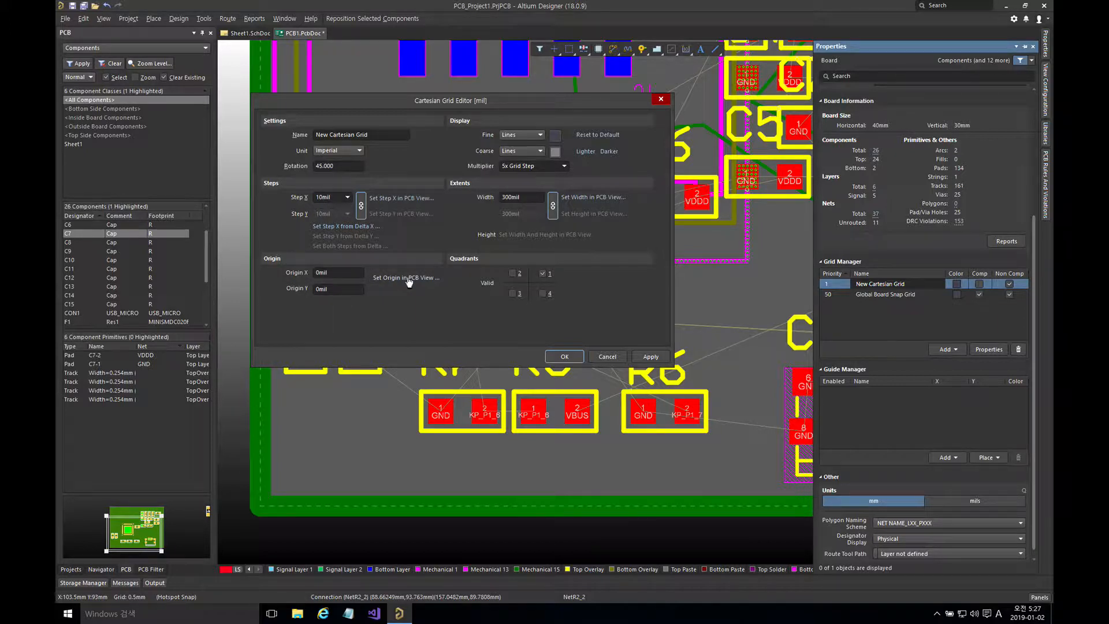
{"action": "left_click", "coordinate": [409, 280]}
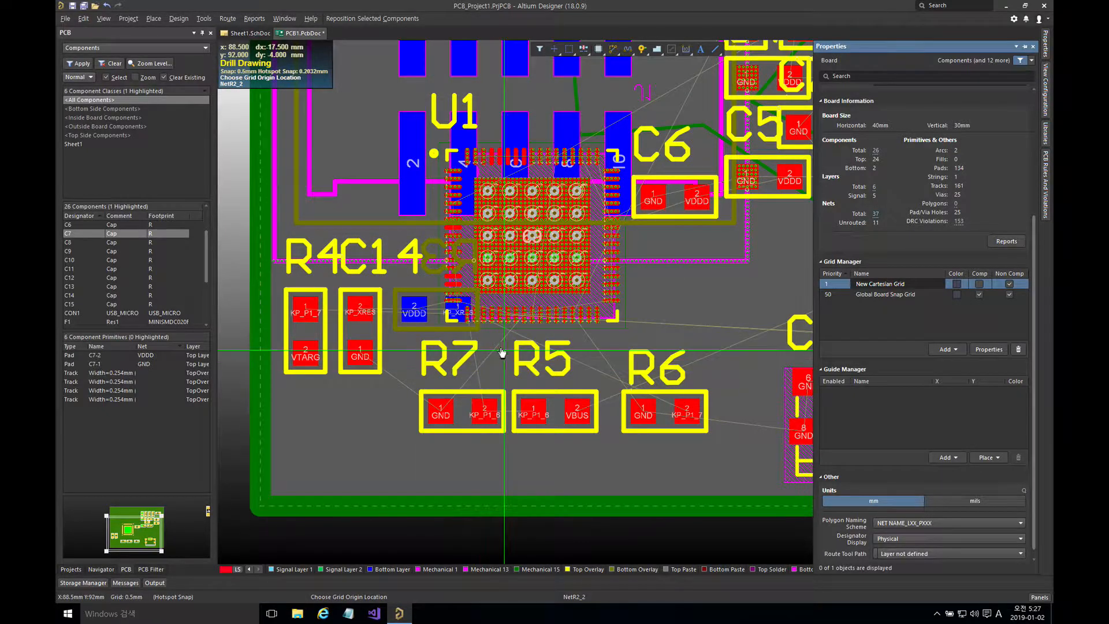
{"action": "left_click", "coordinate": [494, 348]}
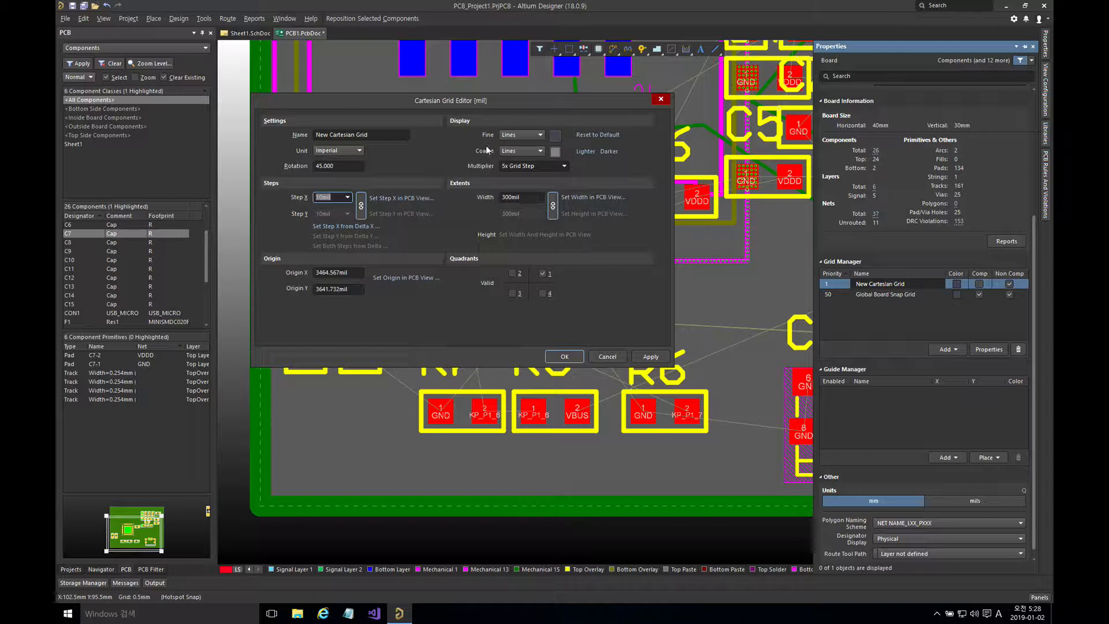
Step: Color the Cartesian grid's fine lines light yellow and its coarse lines dark yellow, and accept the settings
{"action": "left_click", "coordinate": [555, 136]}
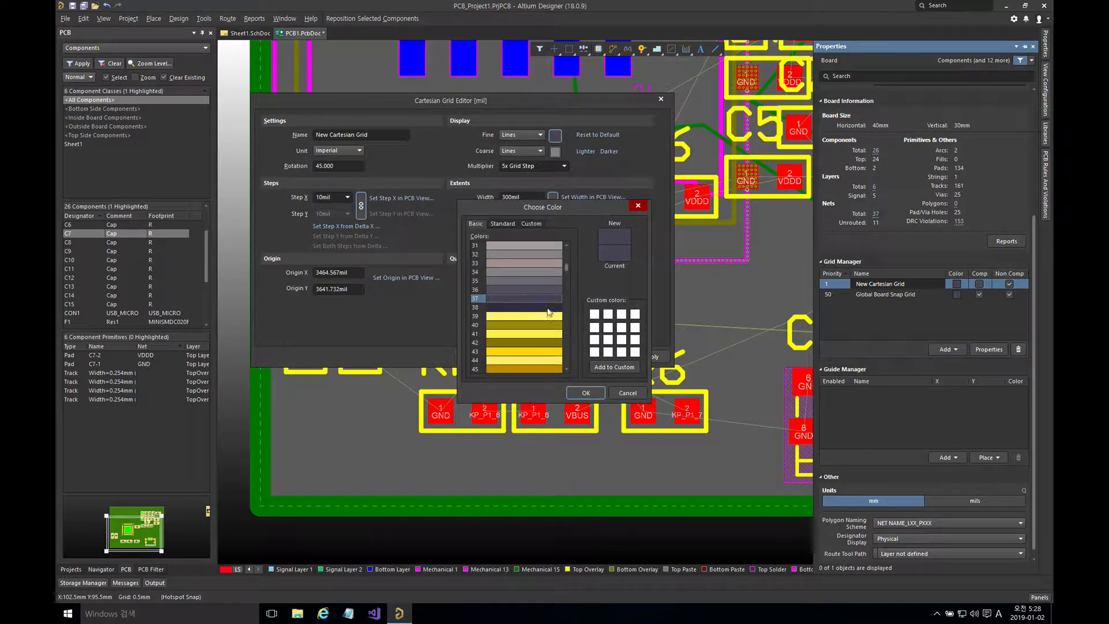
{"action": "double_click", "coordinate": [545, 320]}
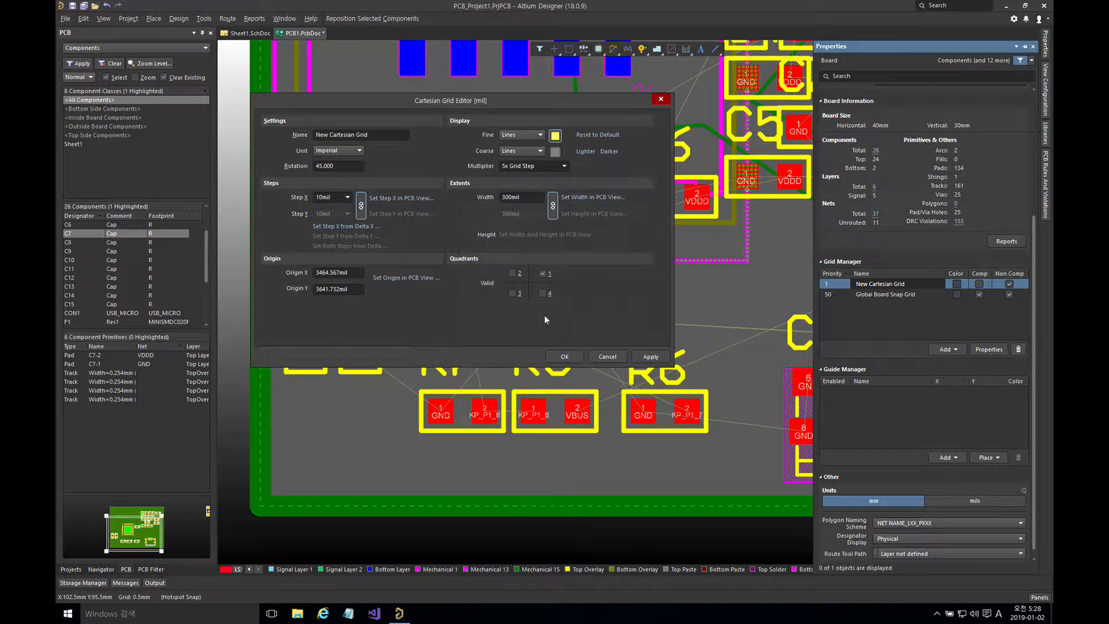
{"action": "left_click", "coordinate": [555, 151]}
{"action": "double_click", "coordinate": [522, 351]}
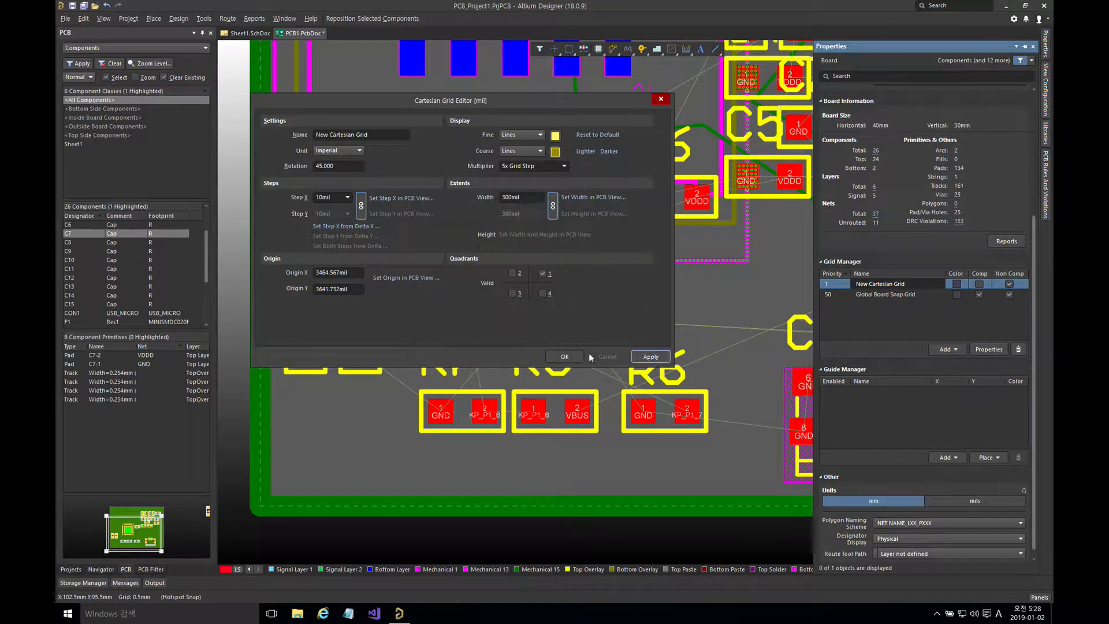
{"action": "left_click", "coordinate": [568, 357]}
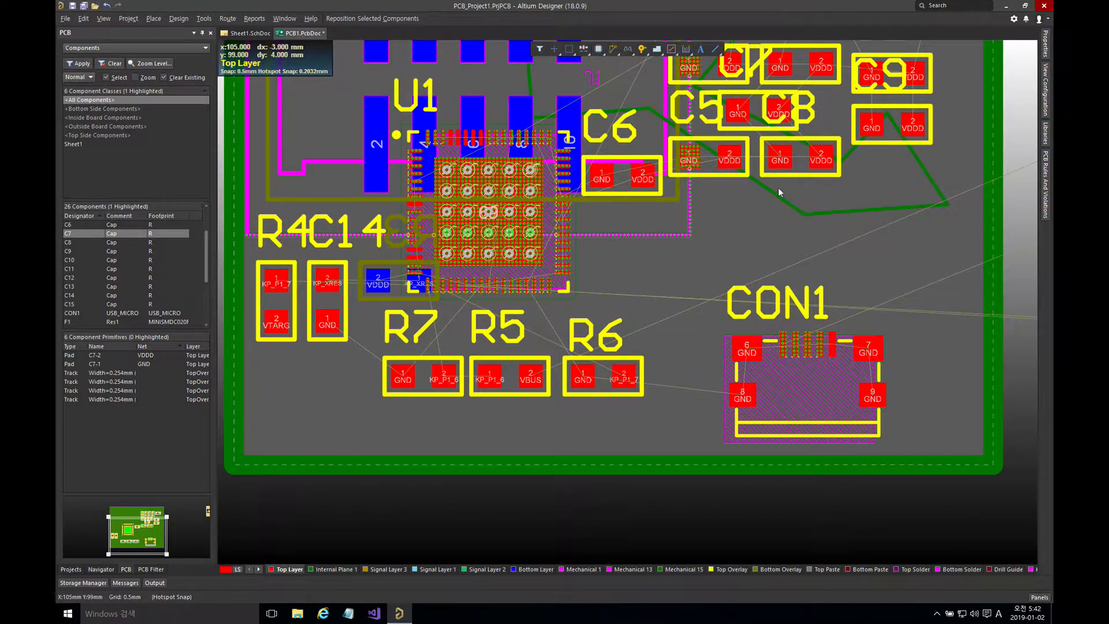
Step: Review the yellow Cartesian grid's rotation, step and origin settings, and leave them without making changes
{"action": "left_click", "coordinate": [1045, 46]}
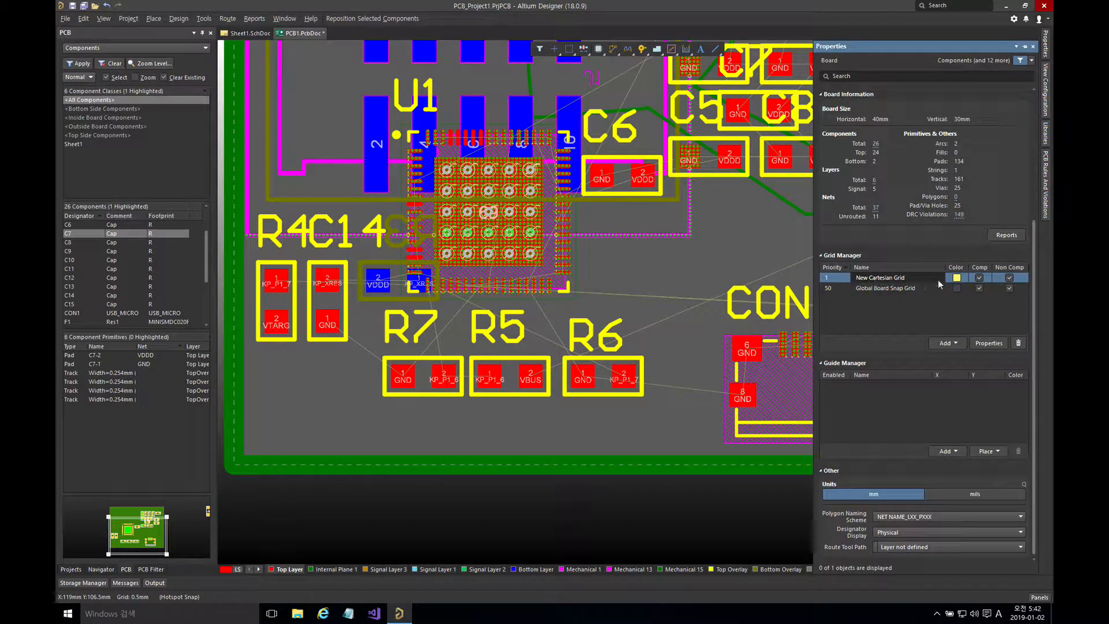
{"action": "double_click", "coordinate": [908, 280]}
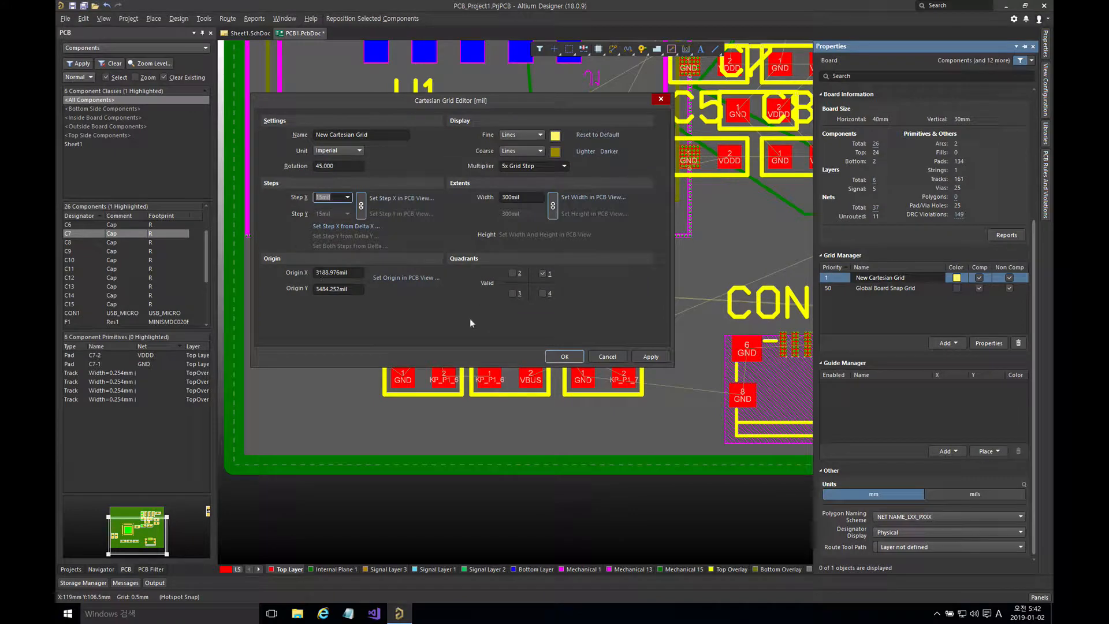
{"action": "left_click", "coordinate": [613, 358]}
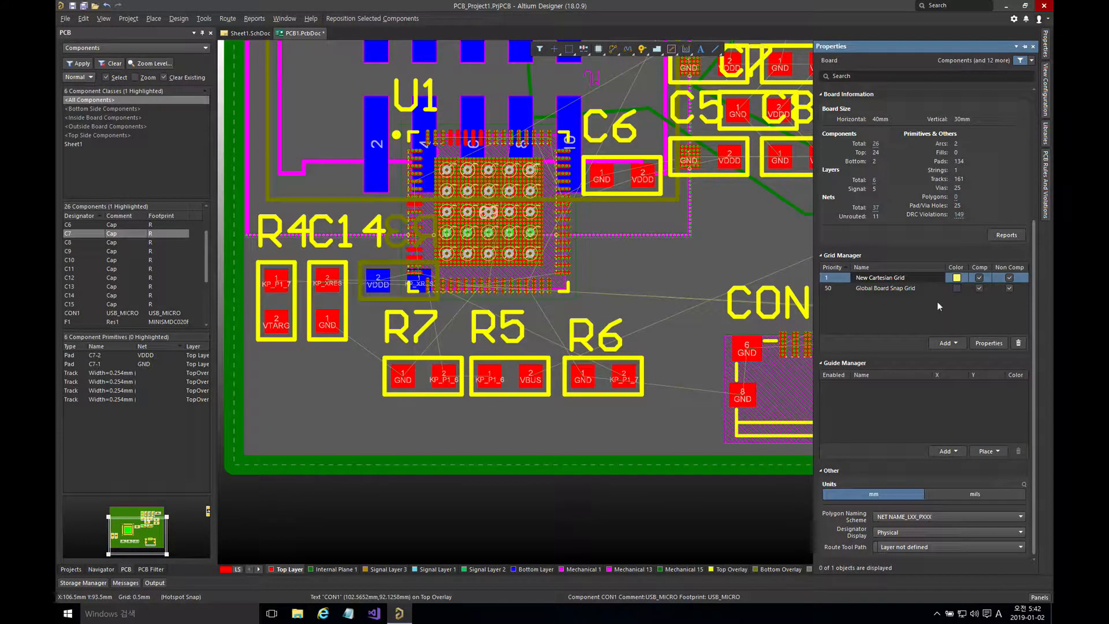
Step: Add a second Cartesian grid to the grid manager and select the yellow Cartesian grid
{"action": "left_click", "coordinate": [958, 345]}
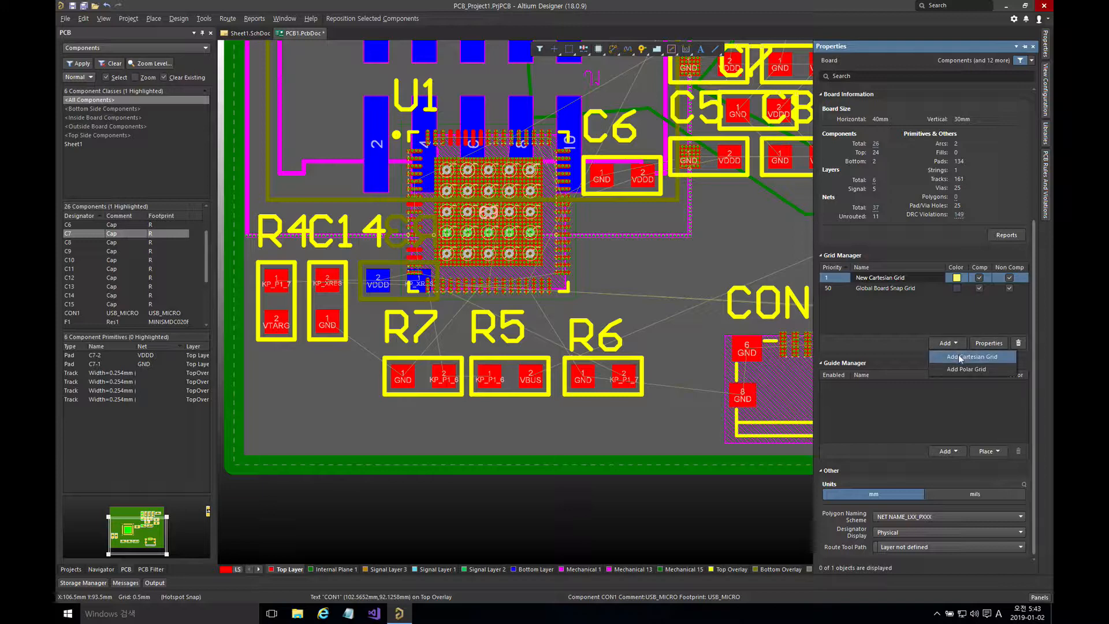
{"action": "left_click", "coordinate": [961, 358]}
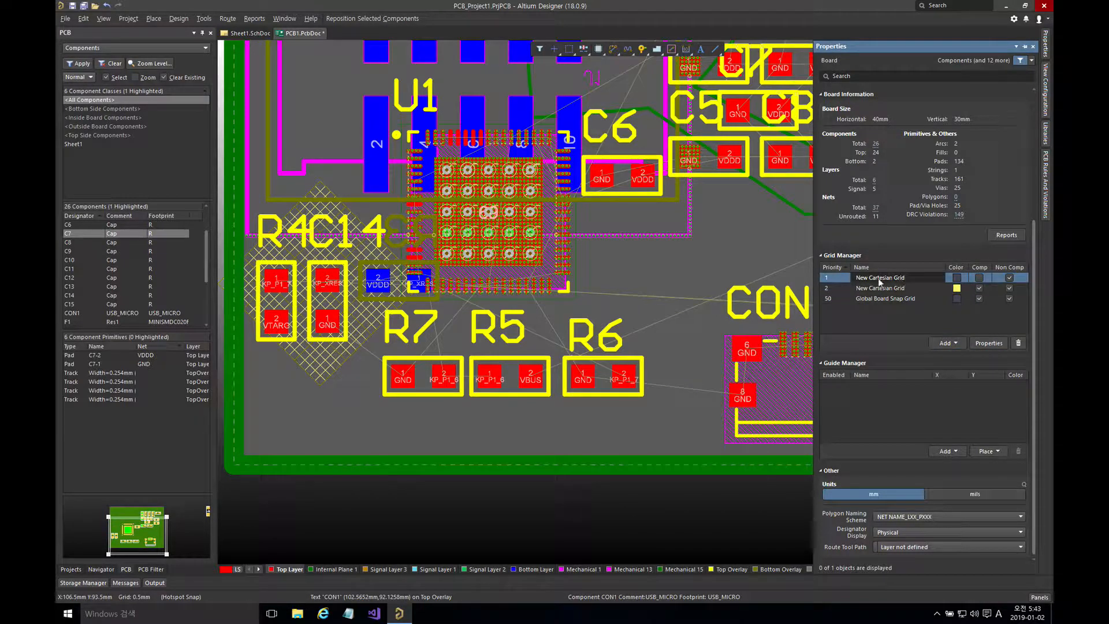
{"action": "left_click", "coordinate": [830, 287]}
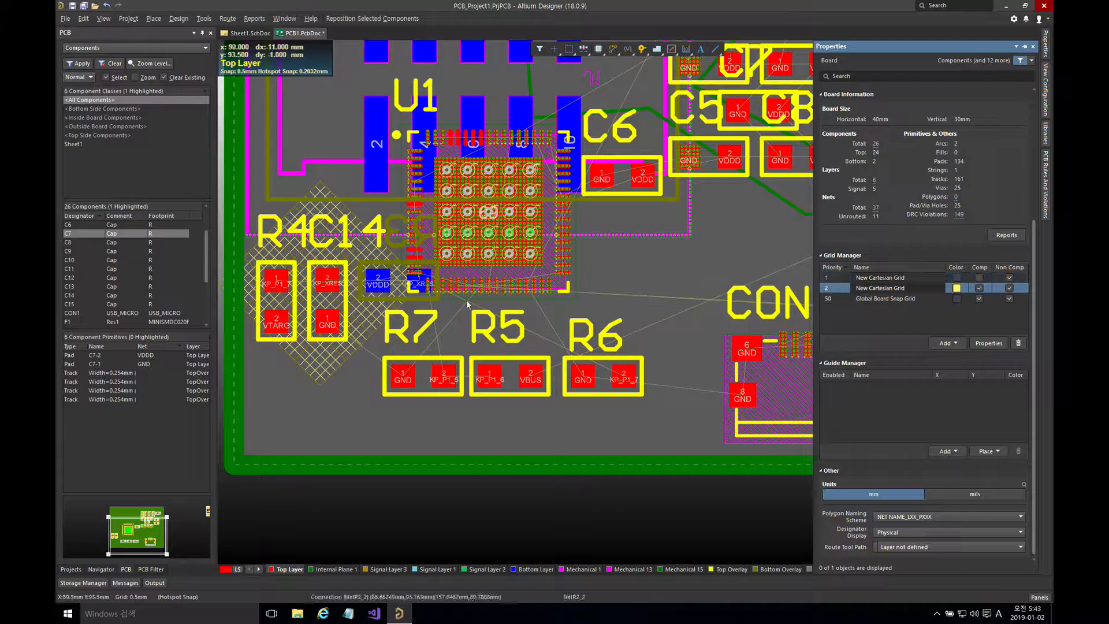
Step: Pick up R6, rotate it through four rotation steps and set it down close beside R5 in the resistor row
{"action": "right_click_drag", "start_coordinate": [432, 322], "coordinate": [520, 294]}
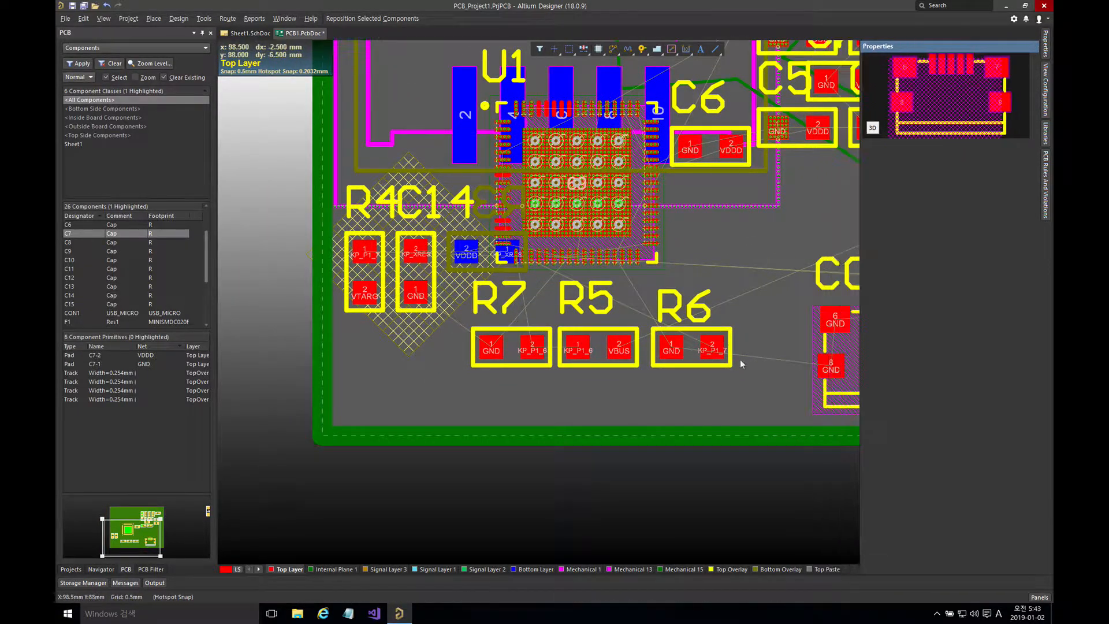
{"action": "mouse_move", "coordinate": [721, 353]}
{"action": "left_mouse_down"}
{"action": "mouse_move", "coordinate": [446, 322]}
{"action": "mouse_move", "coordinate": [412, 234]}
{"action": "mouse_move", "coordinate": [407, 314]}
{"action": "mouse_move", "coordinate": [393, 260]}
{"action": "mouse_move", "coordinate": [399, 252]}
{"action": "mouse_move", "coordinate": [670, 319]}
{"action": "mouse_move", "coordinate": [677, 339]}
{"action": "mouse_move", "coordinate": [749, 346]}
{"action": "mouse_move", "coordinate": [720, 353]}
{"action": "left_mouse_up"}
{"action": "key", "text": "space"}
{"action": "key", "text": "space"}
{"action": "key", "text": "space"}
{"action": "key", "text": "space"}
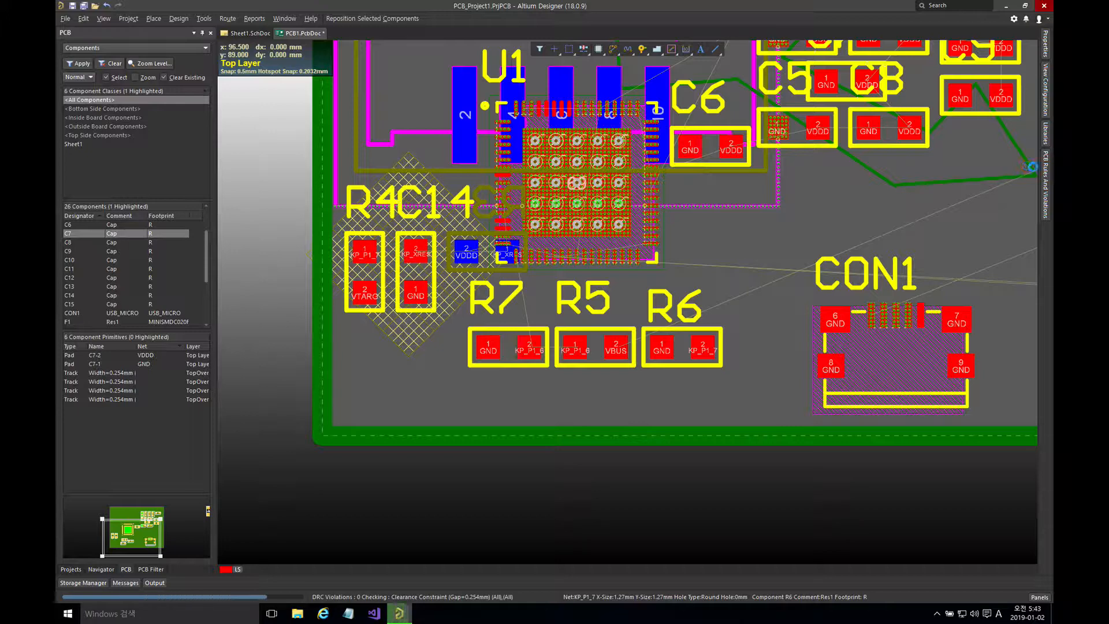
Step: Check the settings of the uncolored, priority 1 Cartesian grid and delete that grid from the grid manager
{"action": "left_click", "coordinate": [1045, 45]}
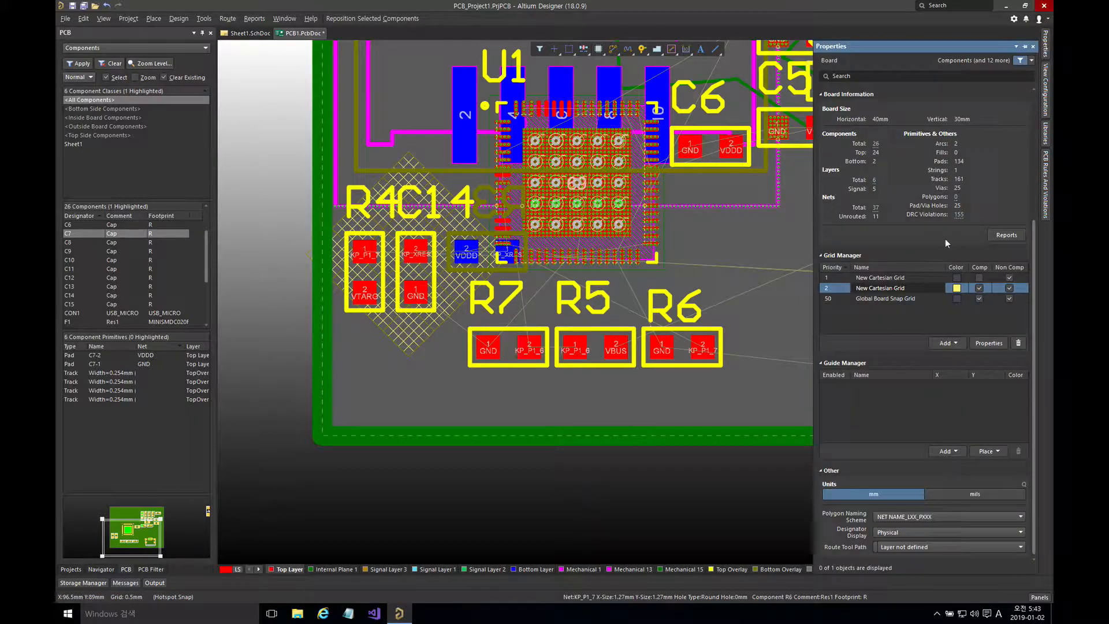
{"action": "left_click", "coordinate": [880, 279]}
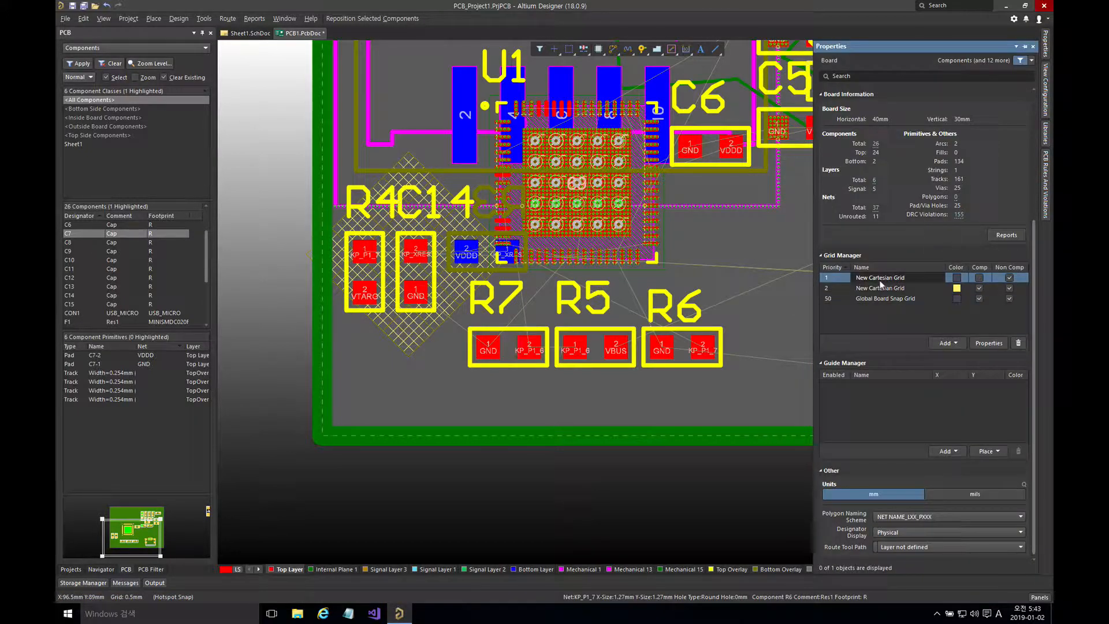
{"action": "double_click", "coordinate": [844, 277]}
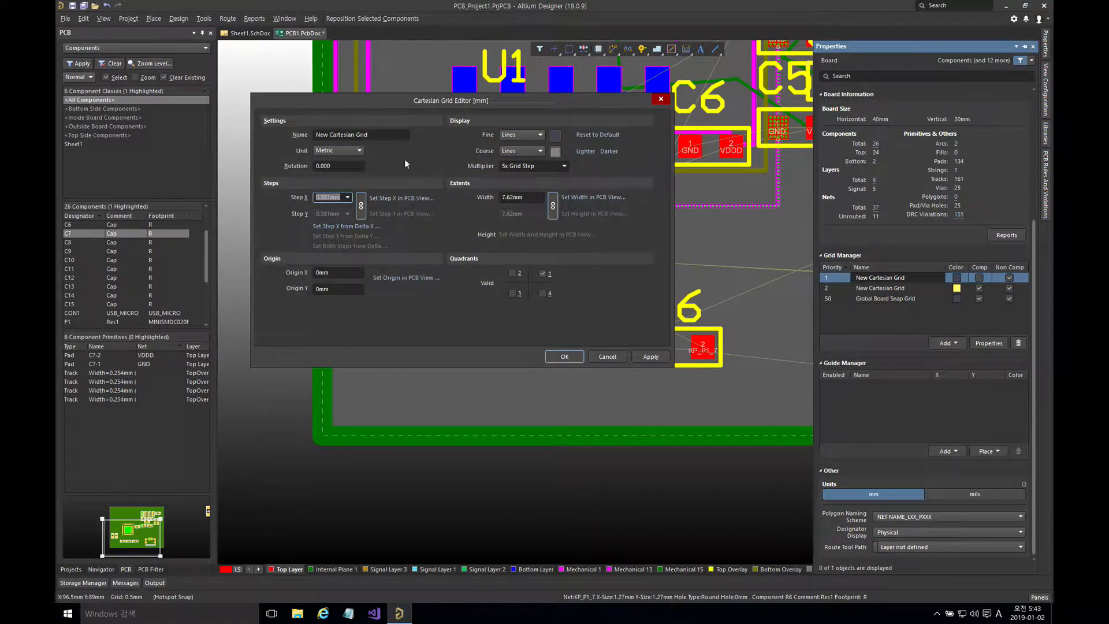
{"action": "left_click", "coordinate": [608, 356]}
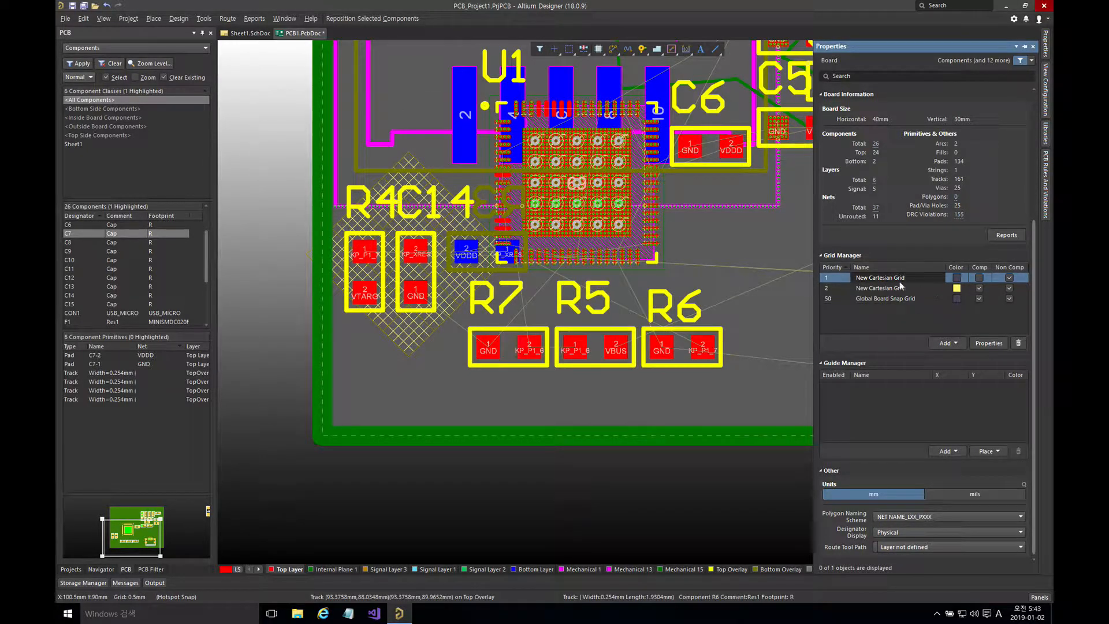
{"action": "left_click", "coordinate": [1018, 343]}
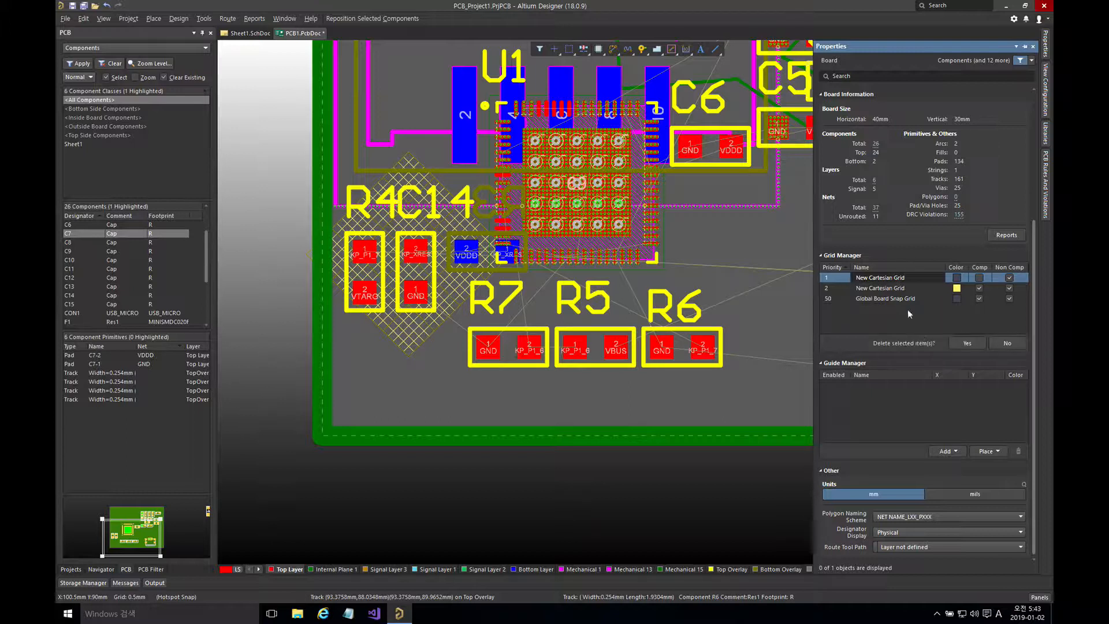
{"action": "left_click", "coordinate": [969, 344]}
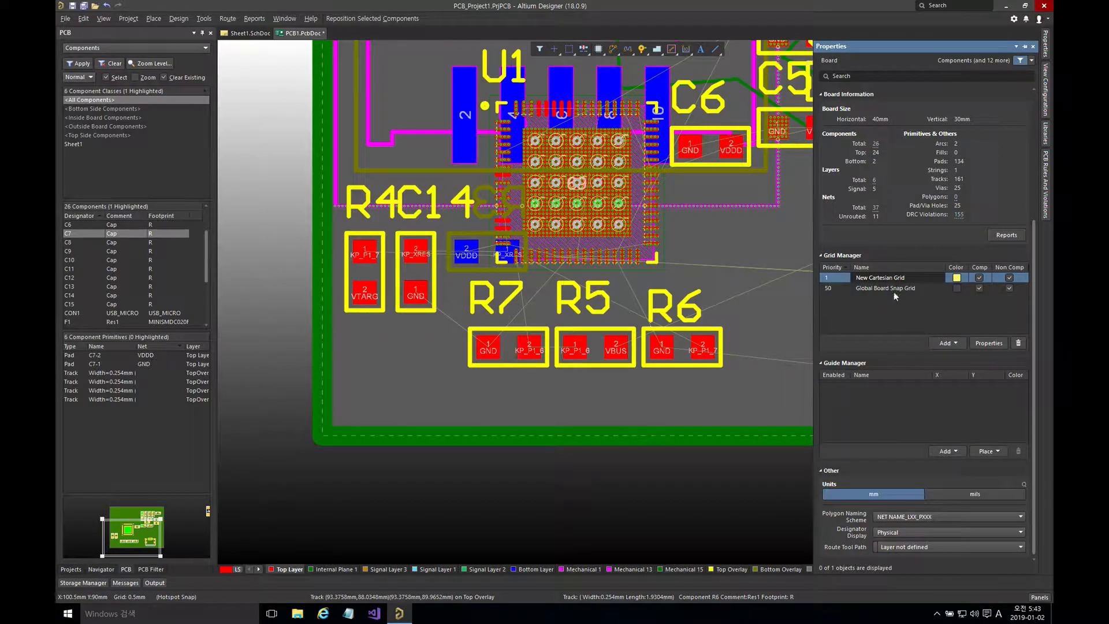
Step: Add a polar grid to the grid manager and place its origin on the board at X 97 mm, Y 92 mm
{"action": "left_click", "coordinate": [959, 343]}
{"action": "left_click", "coordinate": [959, 370]}
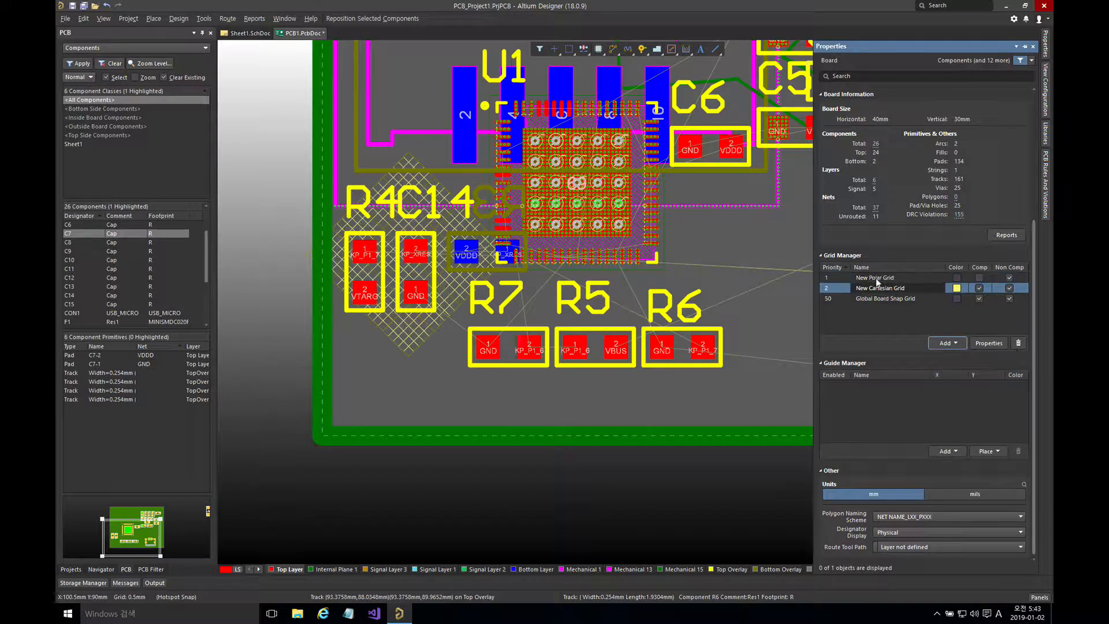
{"action": "left_click", "coordinate": [878, 278]}
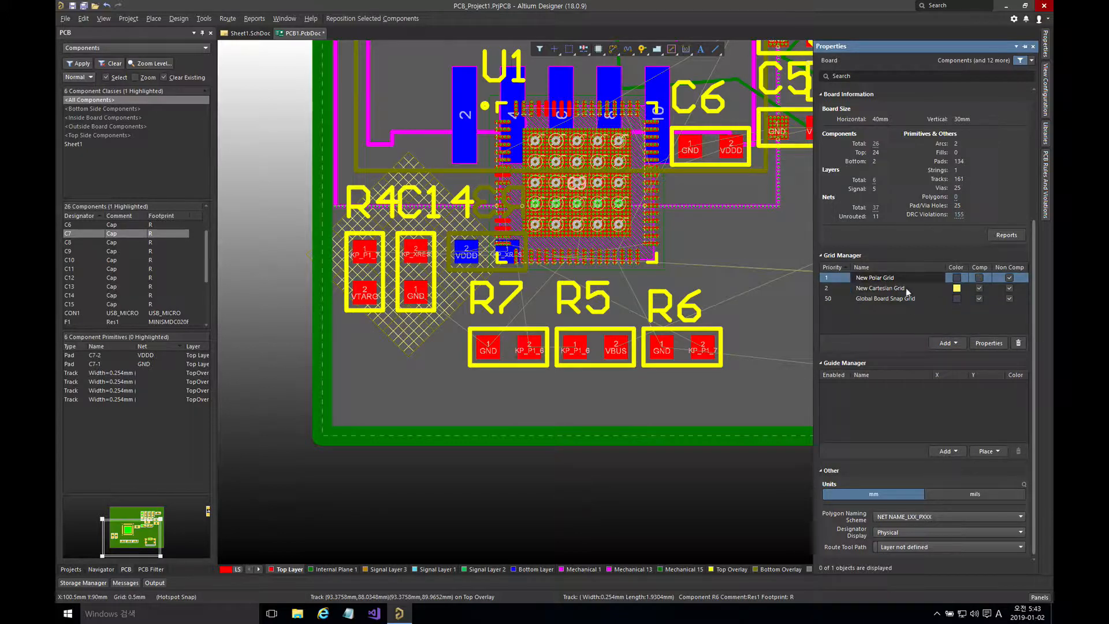
{"action": "left_click", "coordinate": [989, 343]}
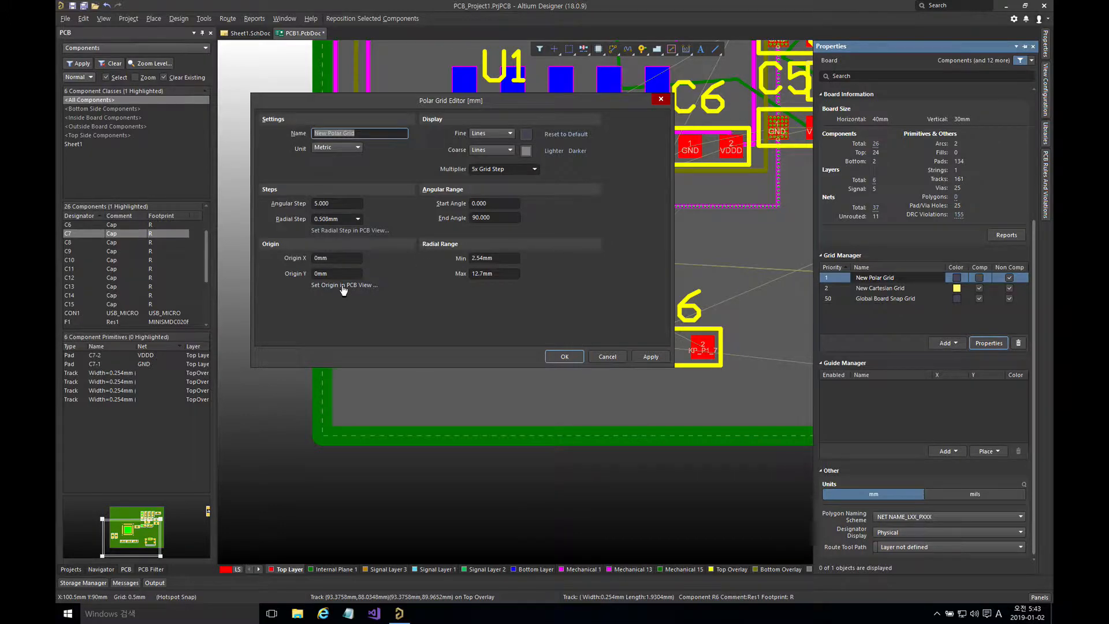
{"action": "left_click", "coordinate": [344, 290]}
{"action": "left_click", "coordinate": [714, 293]}
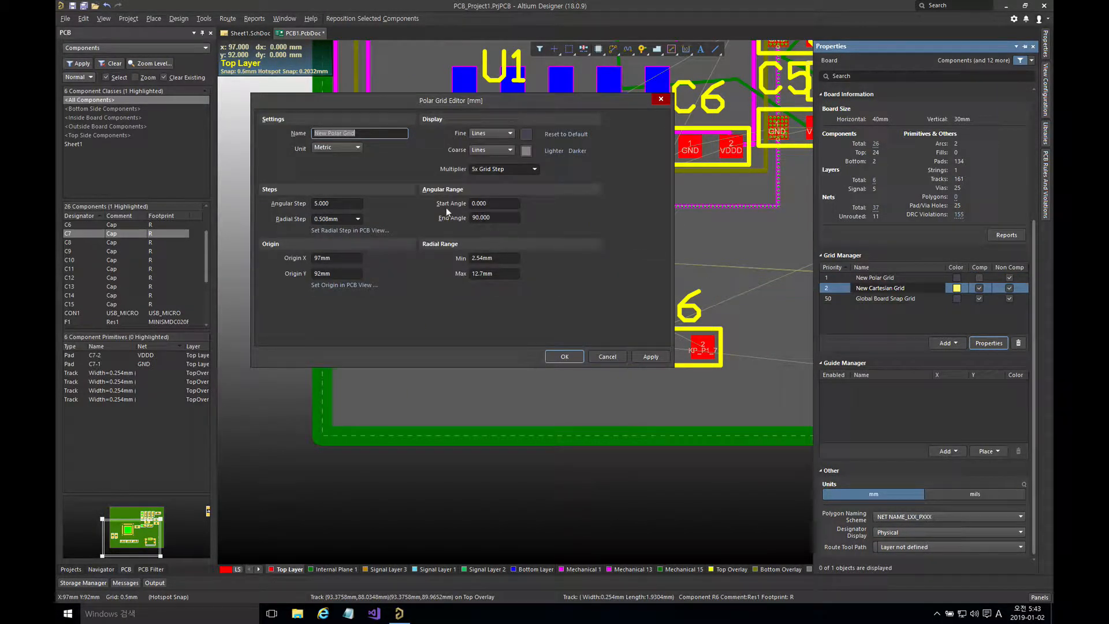
Step: Set the polar grid's end angle to 180 degrees and accept the grid settings
{"action": "left_click", "coordinate": [483, 203]}
{"action": "left_click", "coordinate": [504, 219]}
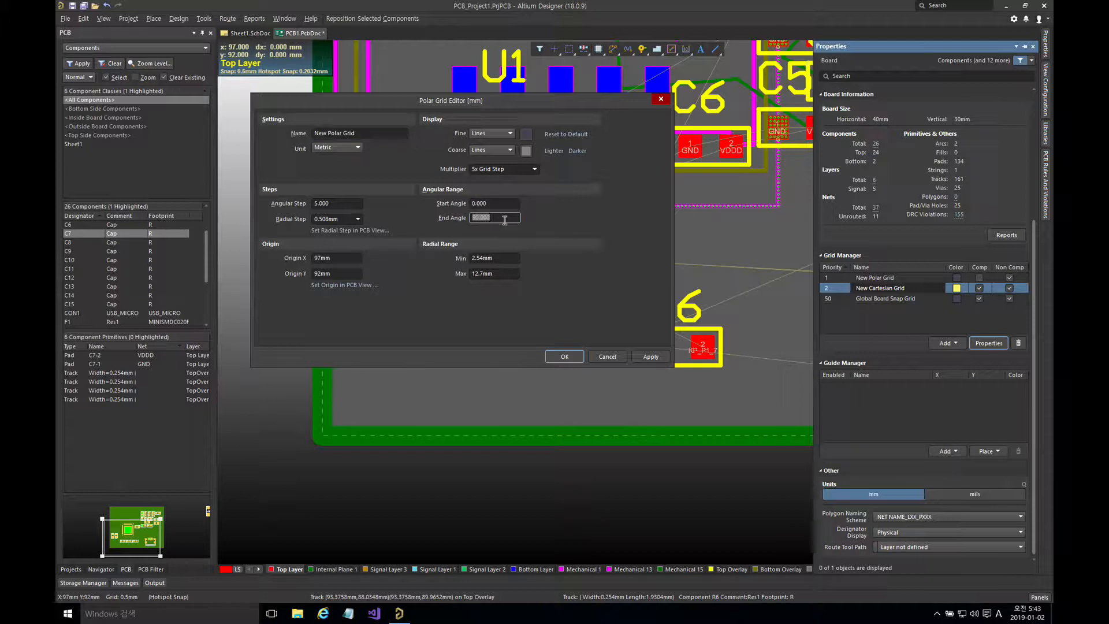
{"action": "type", "text": "180"}
{"action": "left_click", "coordinate": [502, 258]}
{"action": "key", "text": "Tab"}
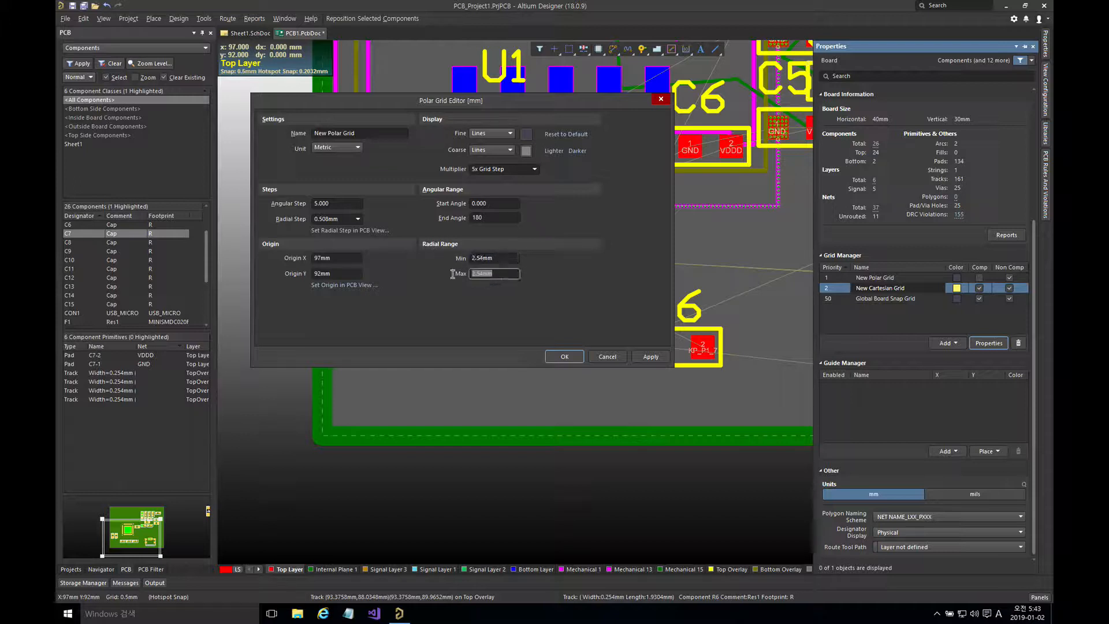
{"action": "left_click", "coordinate": [355, 206]}
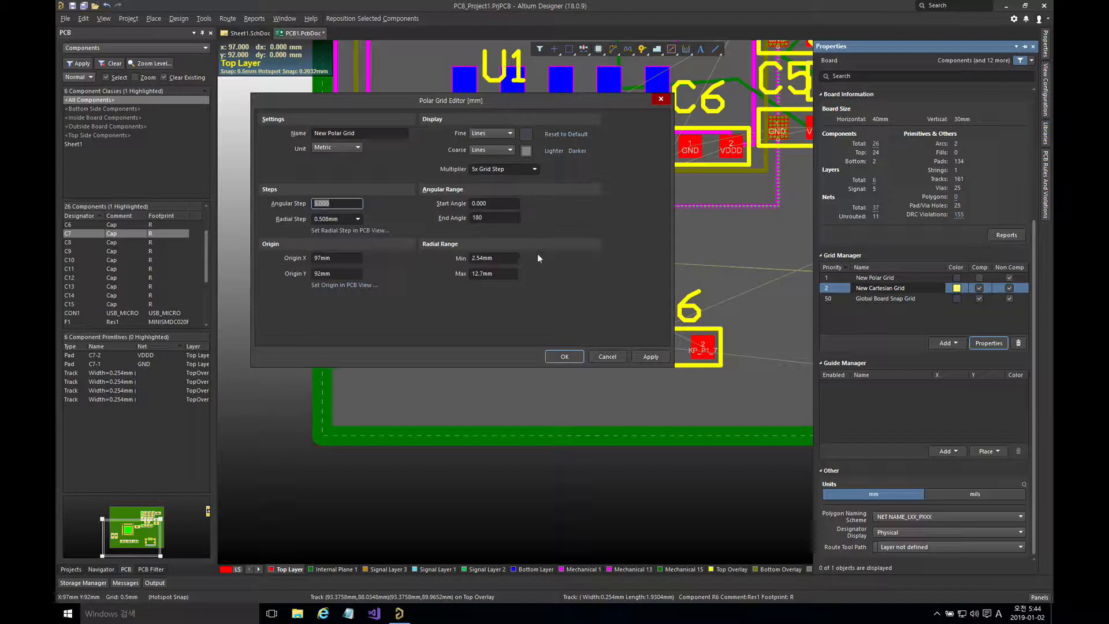
{"action": "left_click", "coordinate": [565, 357]}
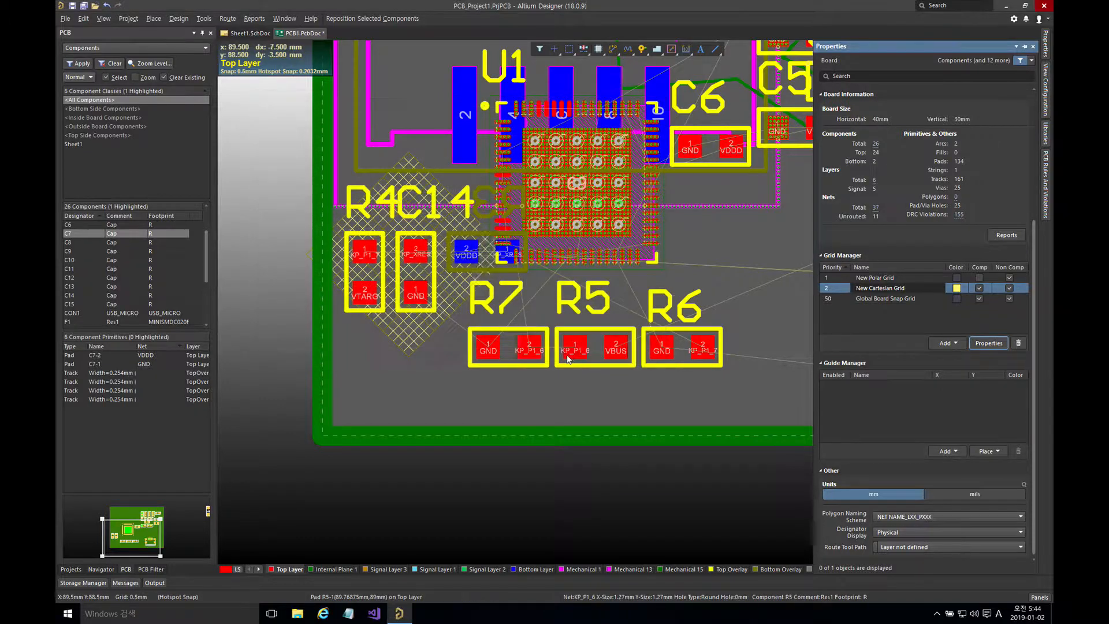
Step: Add another Cartesian grid to the grid manager and enable the polar grid for components
{"action": "left_click", "coordinate": [904, 279]}
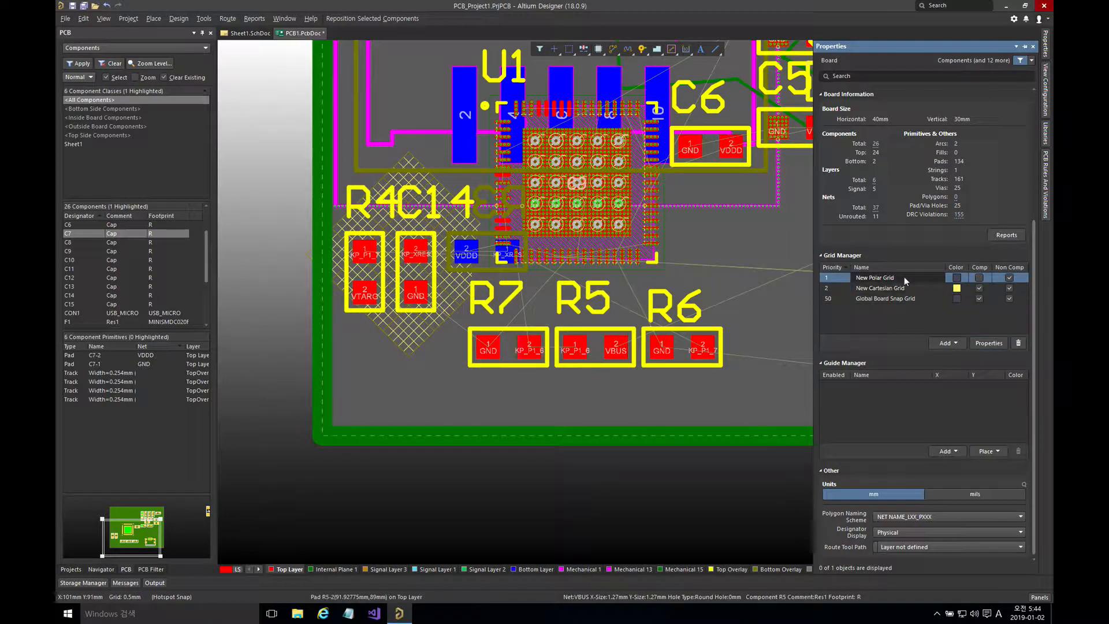
{"action": "left_click", "coordinate": [958, 342]}
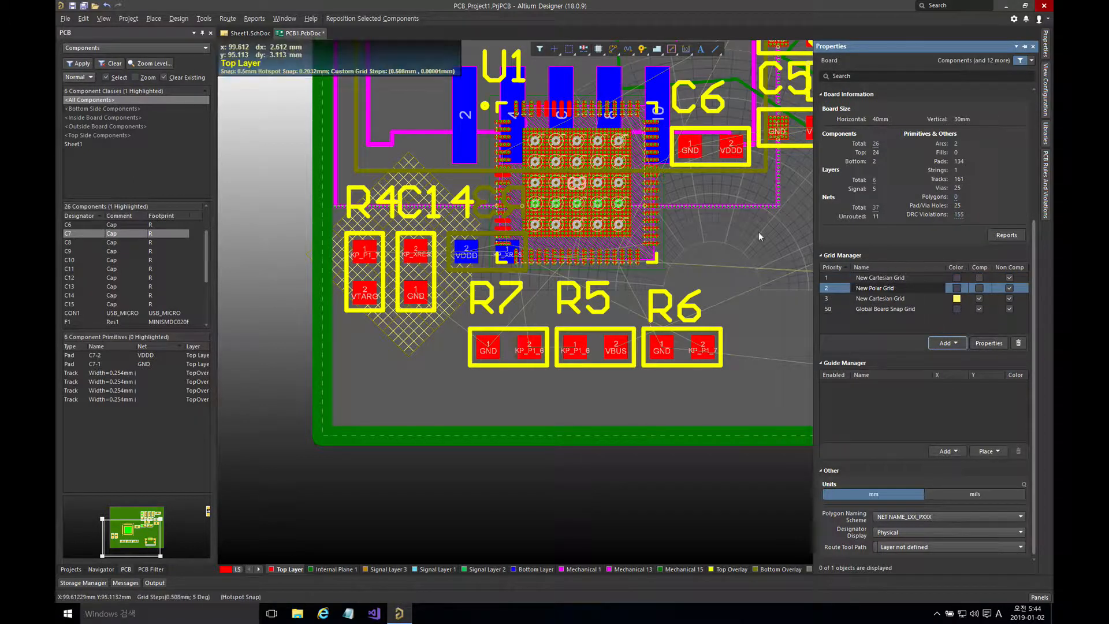
{"action": "left_click", "coordinate": [980, 288]}
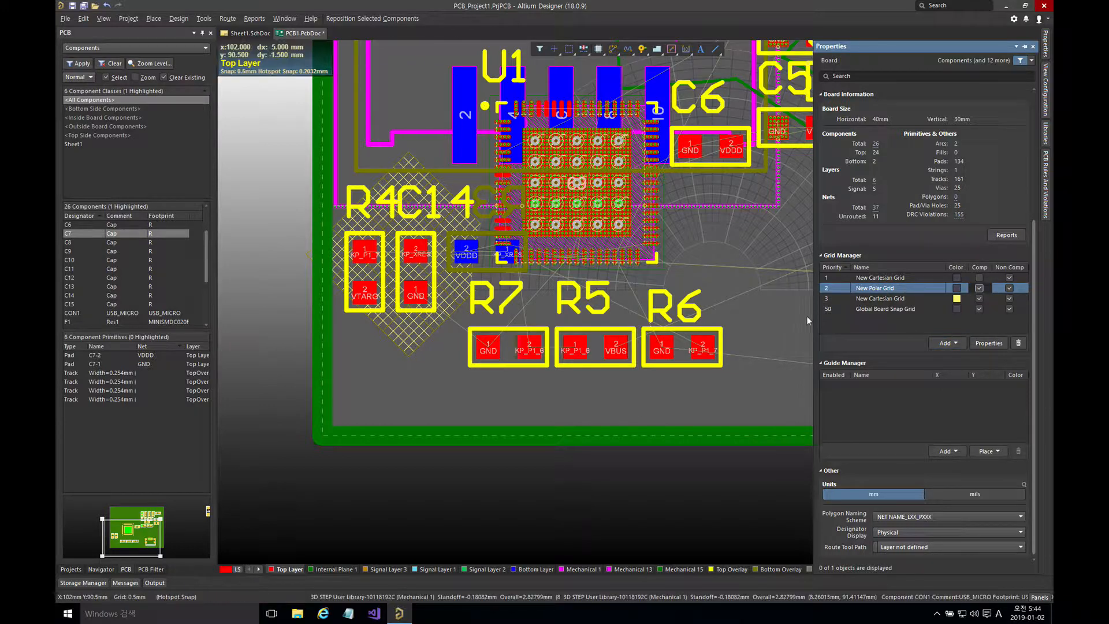
Step: Move R6 out of the resistor row onto the polar grid, just above CON1
{"action": "right_click_drag", "start_coordinate": [741, 331], "coordinate": [630, 370]}
{"action": "left_click_drag", "start_coordinate": [598, 376], "coordinate": [731, 309]}
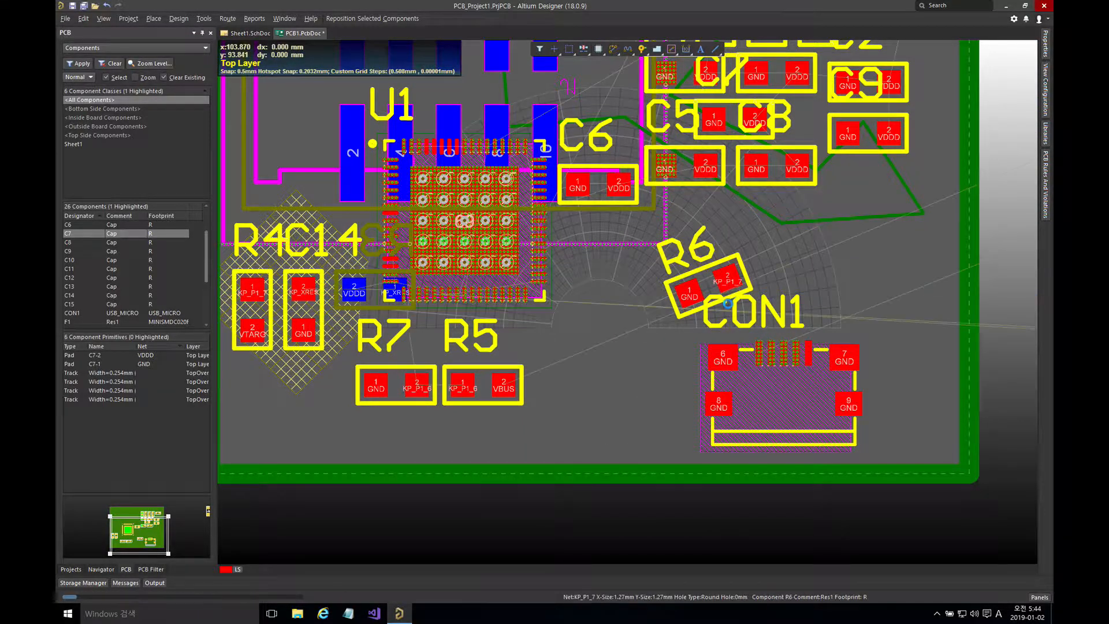